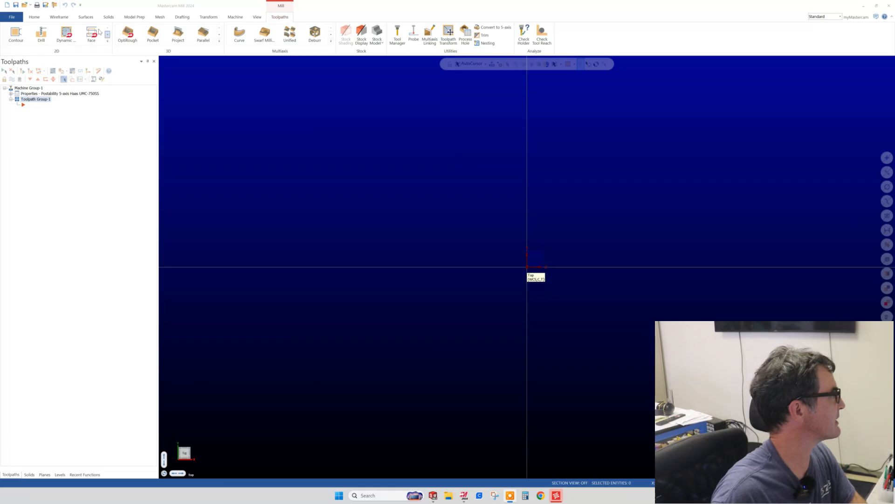
Open the recent part file base fixture.mcam.
click(11, 17)
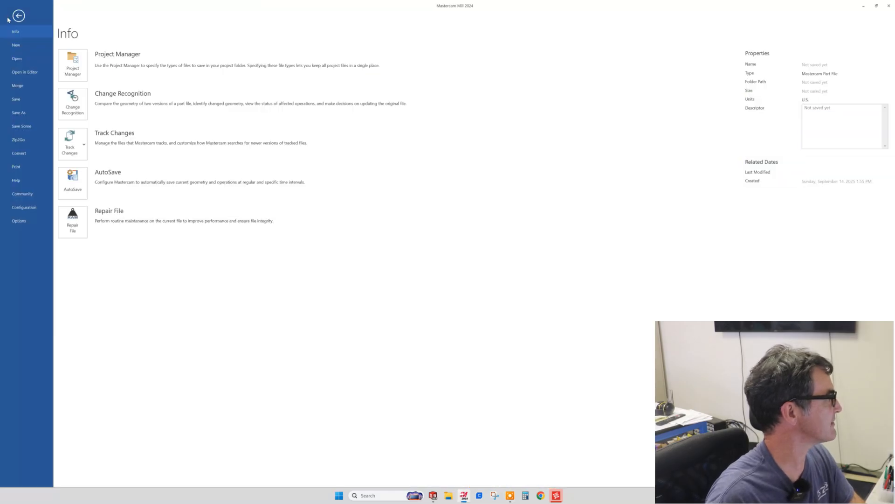
click(25, 61)
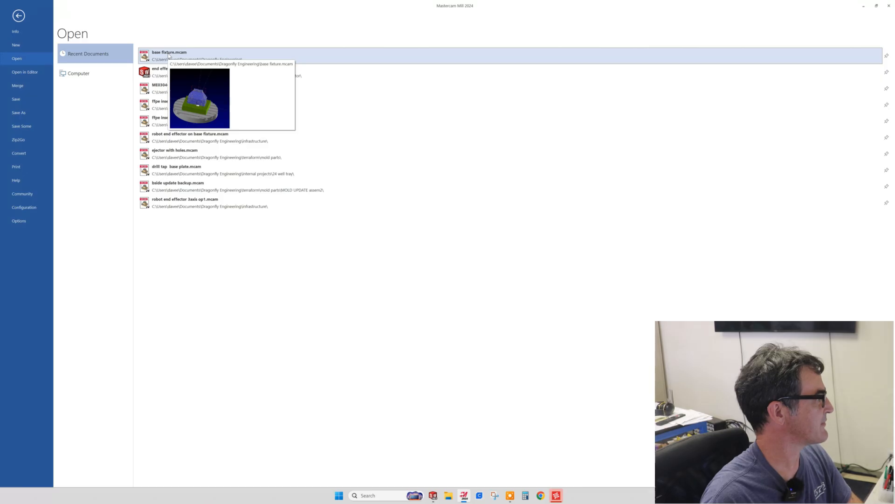
click(168, 56)
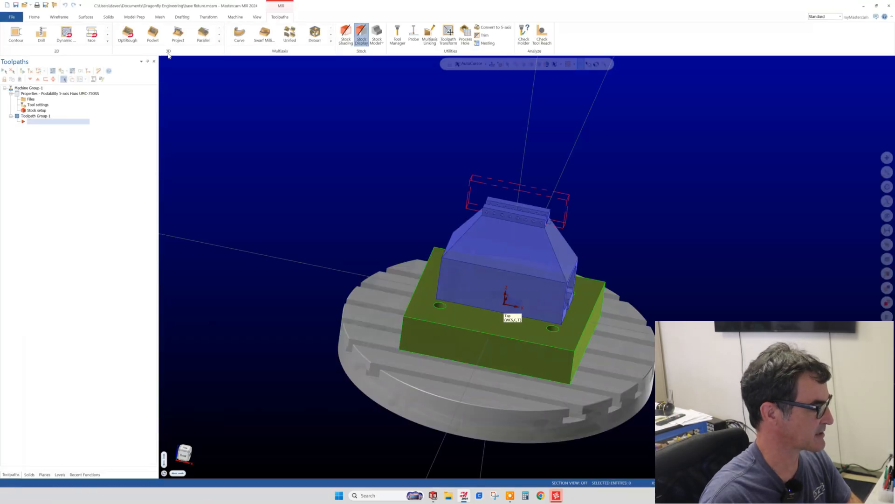
mouse_move(483, 259)
middle_down()
mouse_move(471, 298)
mouse_move(458, 262)
middle_up()
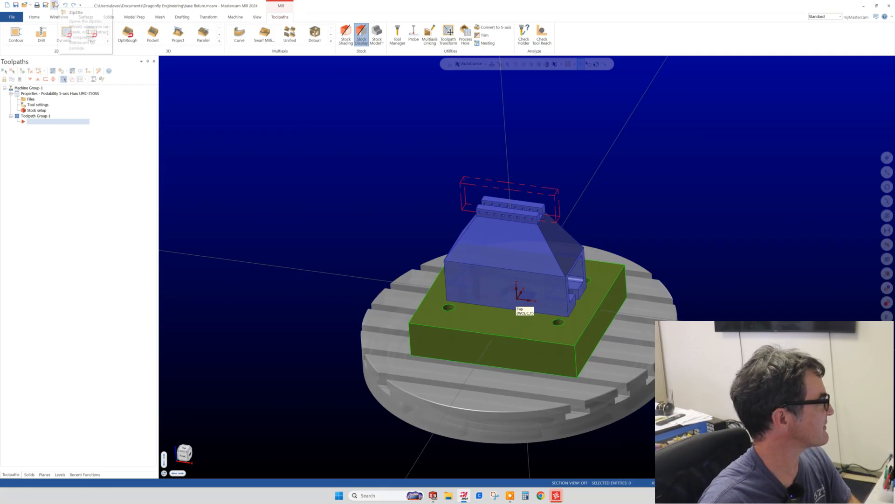
Save a copy of the file as extension tube.mcam in the robot end effector folder.
click(19, 15)
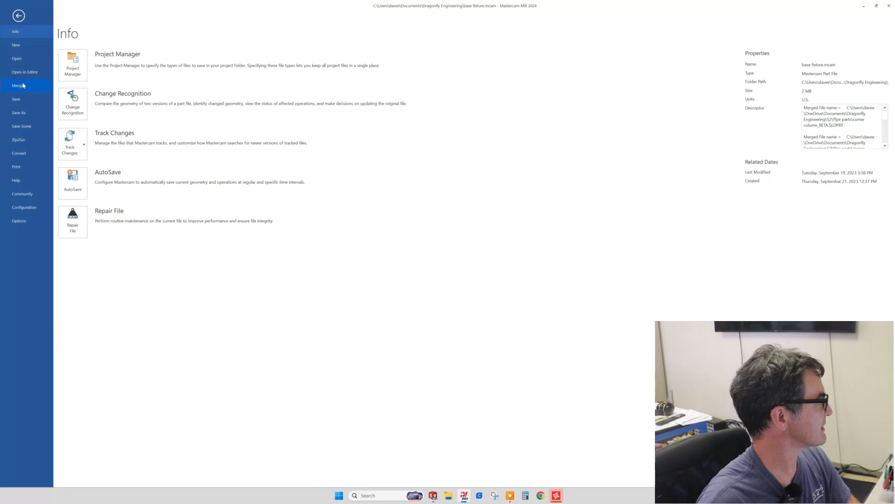
click(21, 117)
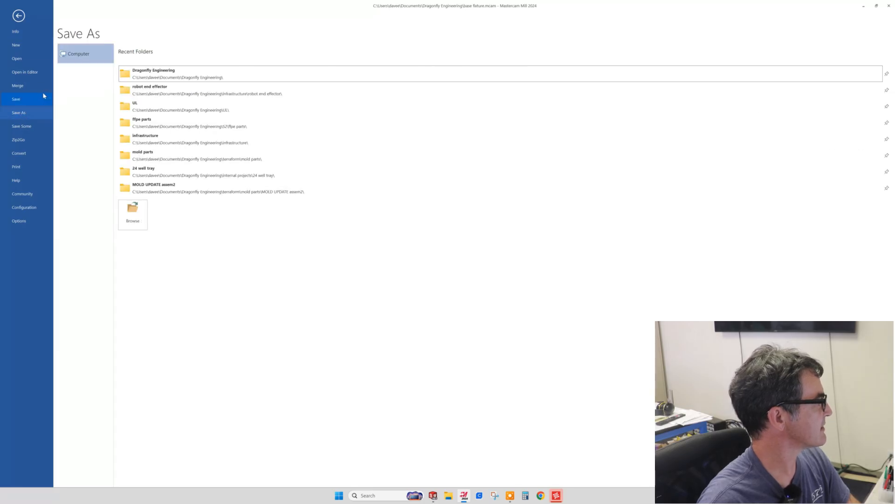
click(140, 93)
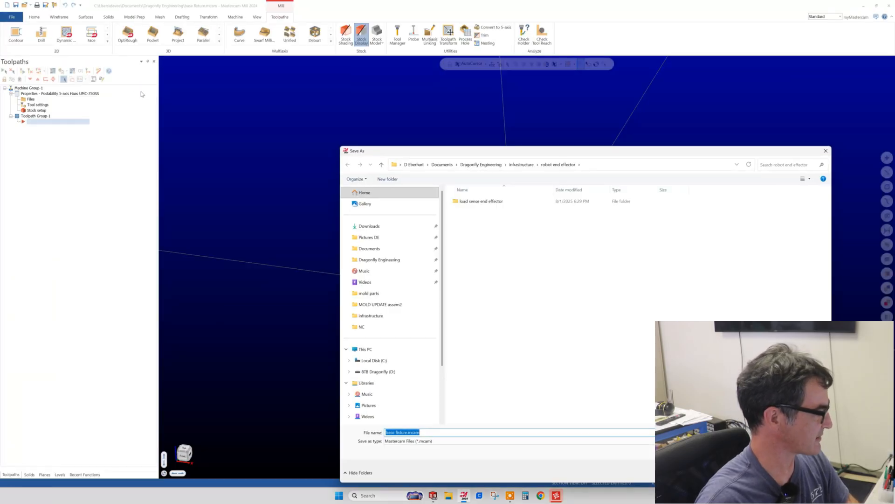
click(407, 433)
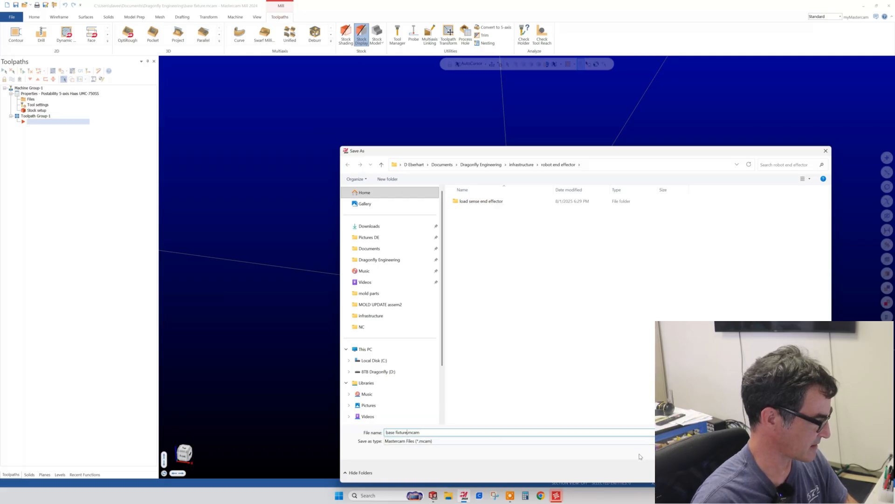
key(BackSpace)
key(BackSpace)
key(BackSpace)
key(BackSpace)
key(BackSpace)
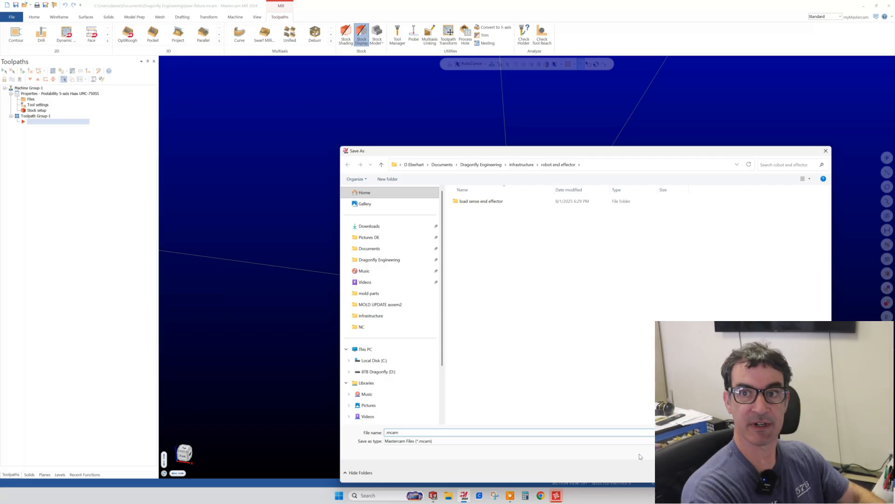
text(extension tube)
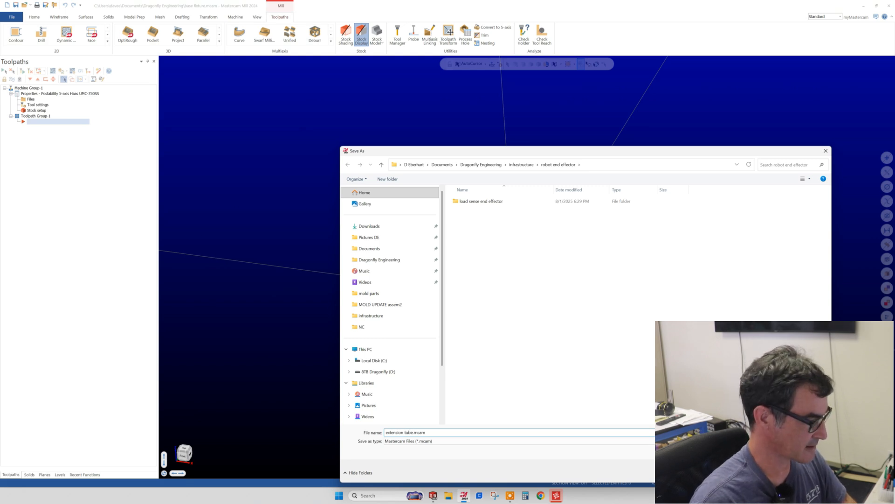
key(Return)
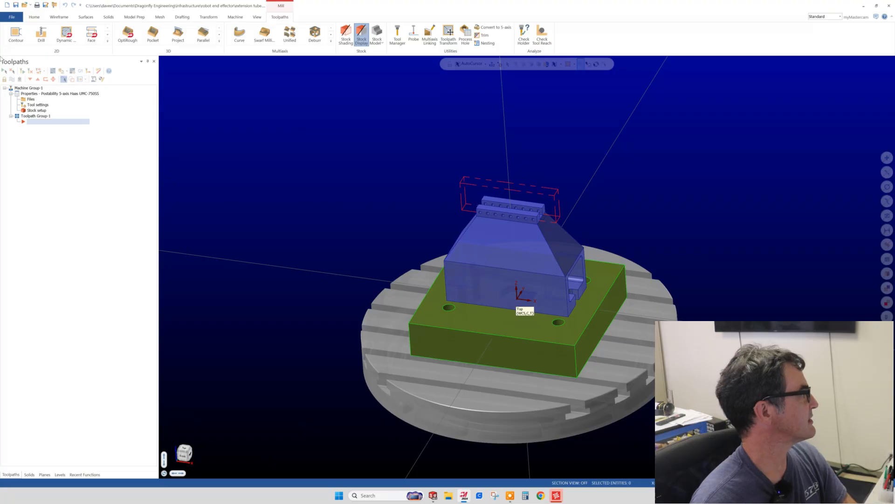
Merge the STEP file end effector extension.STEP from the robot end effector folder into the part file.
click(5, 17)
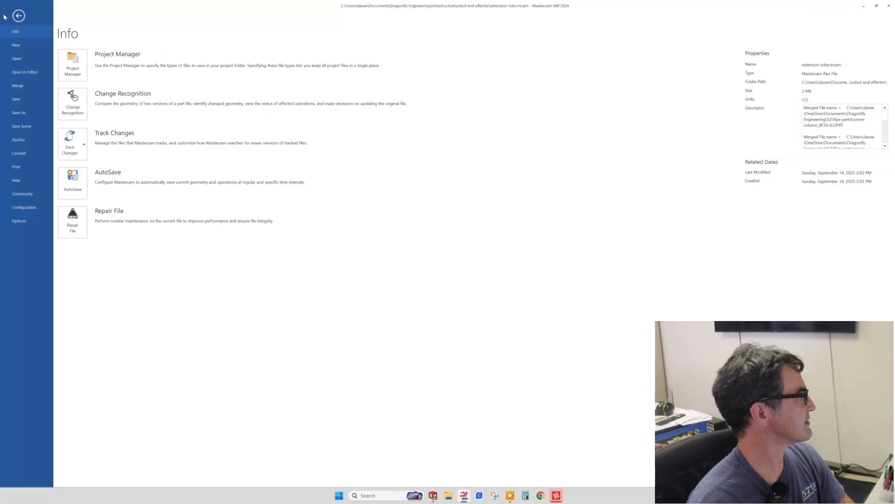
click(17, 84)
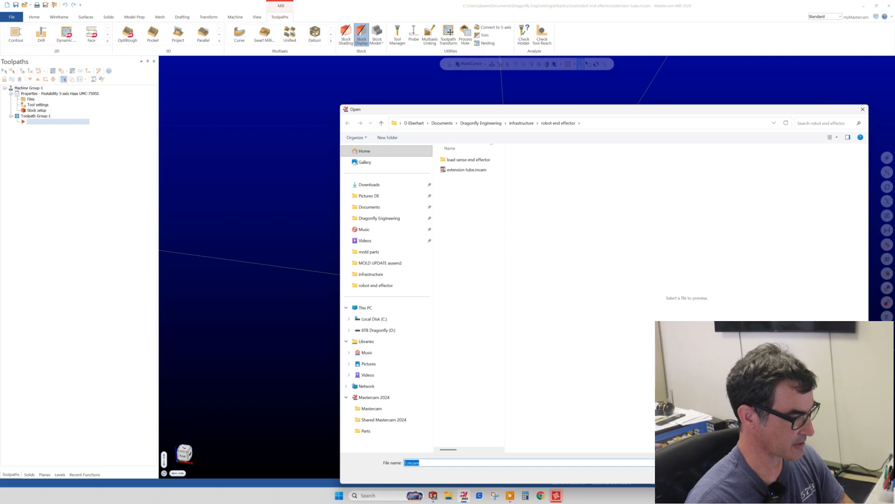
click(835, 463)
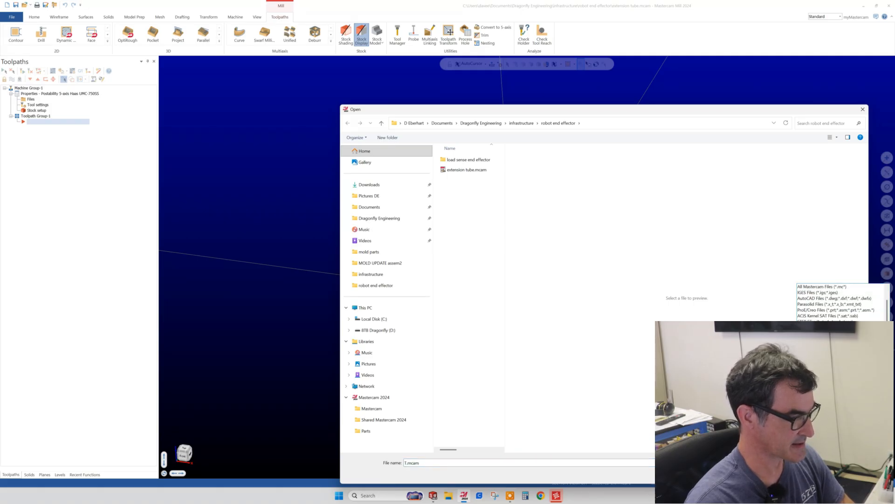
click(834, 321)
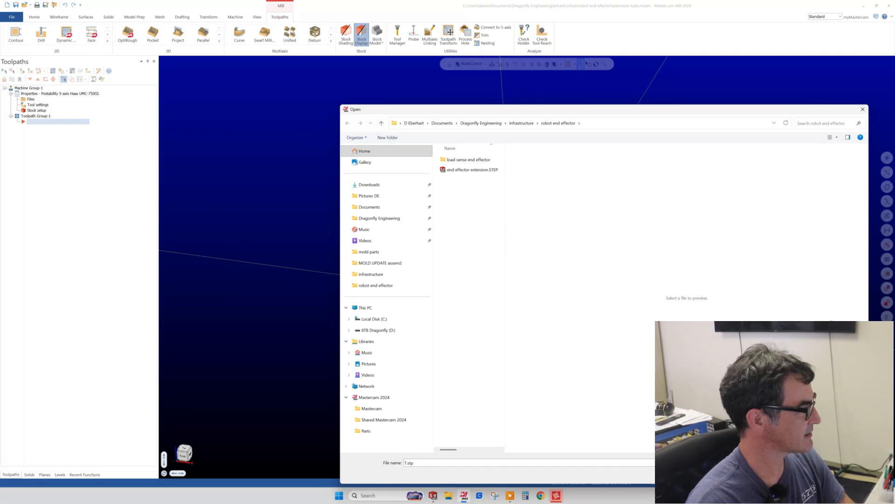
click(476, 171)
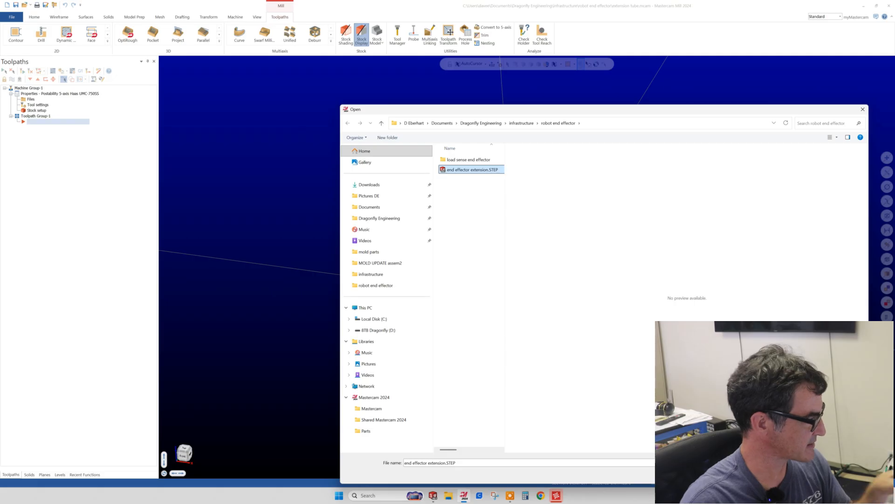
key(Return)
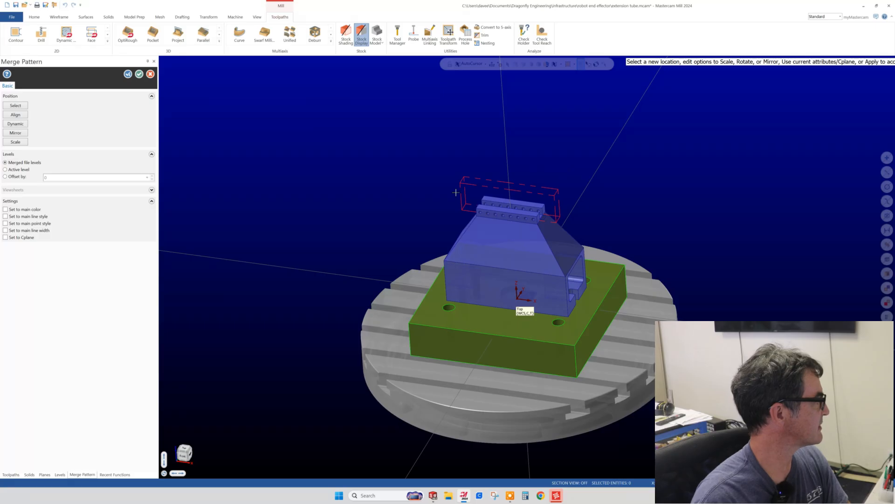
Examine where the merged part sits relative to the fixture and the work origin.
scroll(450, 233, up, 2)
scroll(450, 232, down, 5)
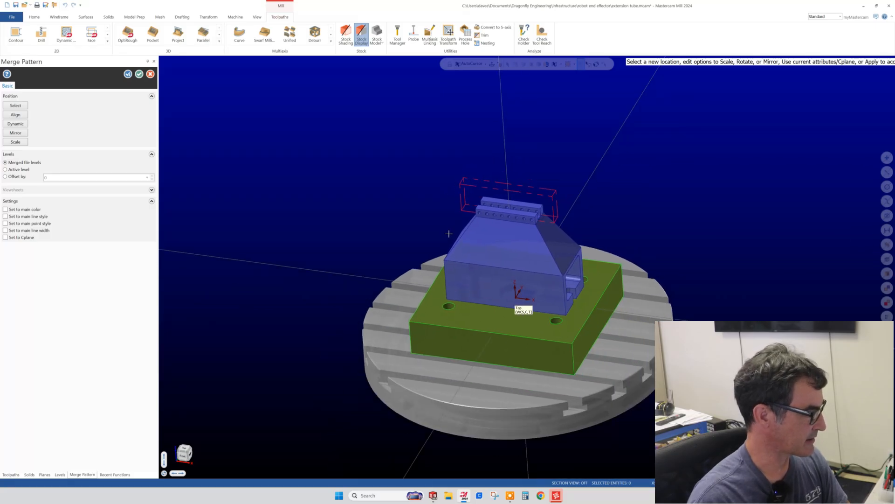
middle_drag(454, 260, 508, 279)
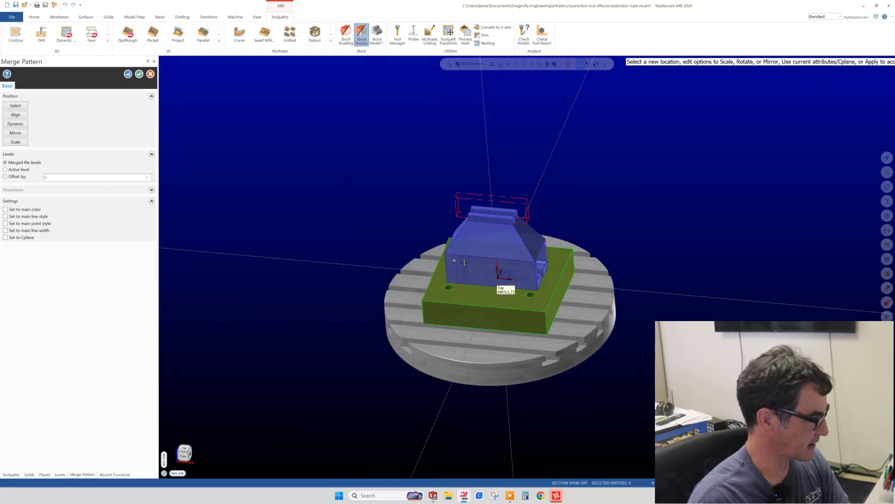
scroll(507, 280, up, 3)
scroll(507, 280, up, 6)
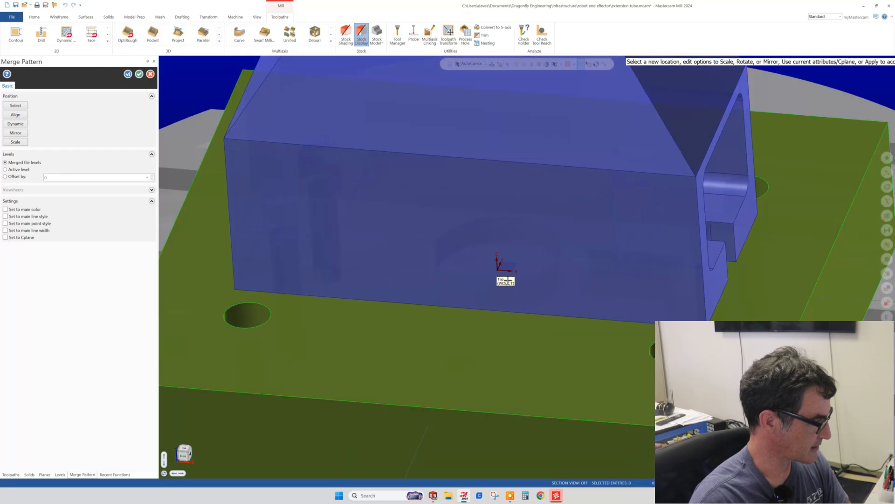
scroll(514, 208, down, 8)
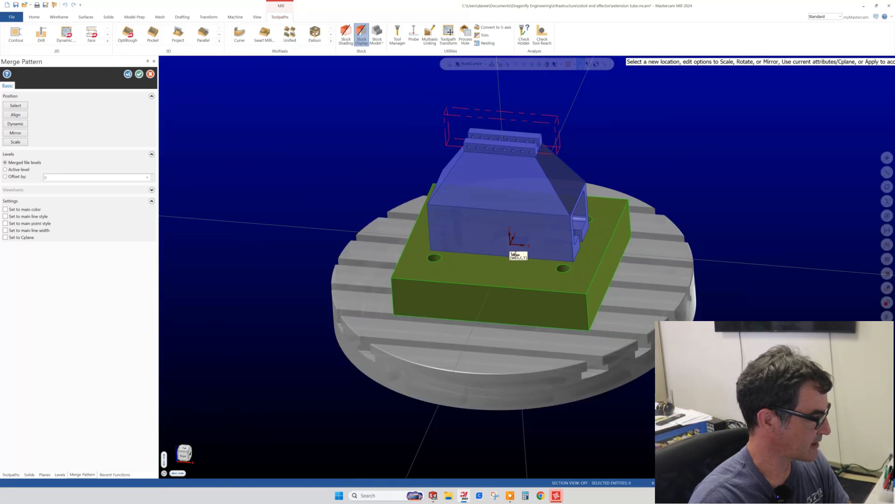
scroll(507, 277, down, 5)
scroll(475, 245, up, 6)
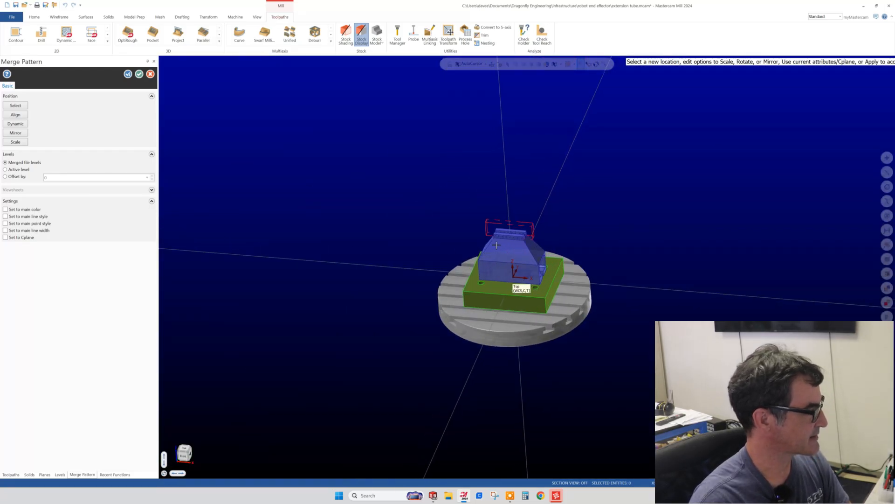
Dynamically move the merged part straight up along the vertical axis from inside the fixture to above its jaws.
click(18, 124)
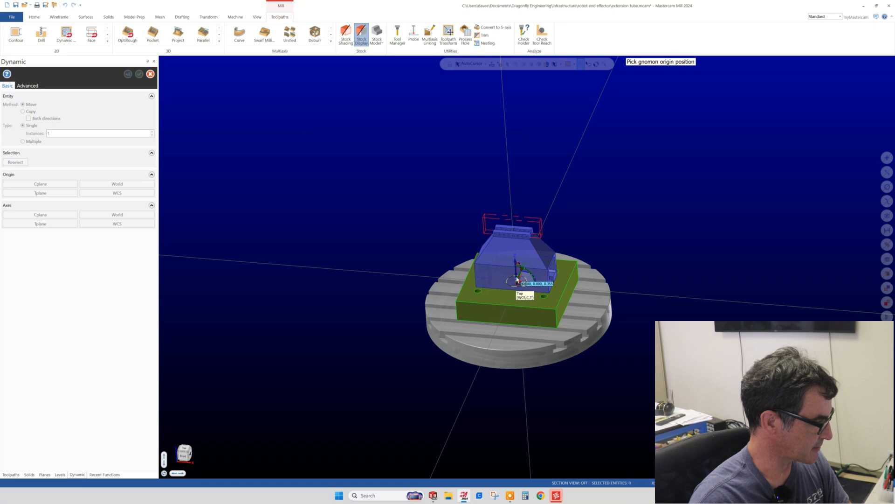
scroll(517, 280, up, 2)
scroll(517, 280, up, 5)
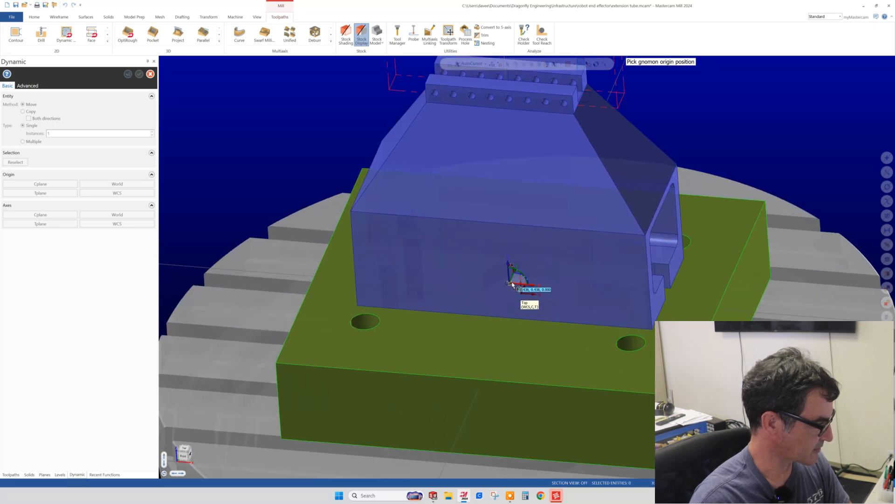
click(522, 268)
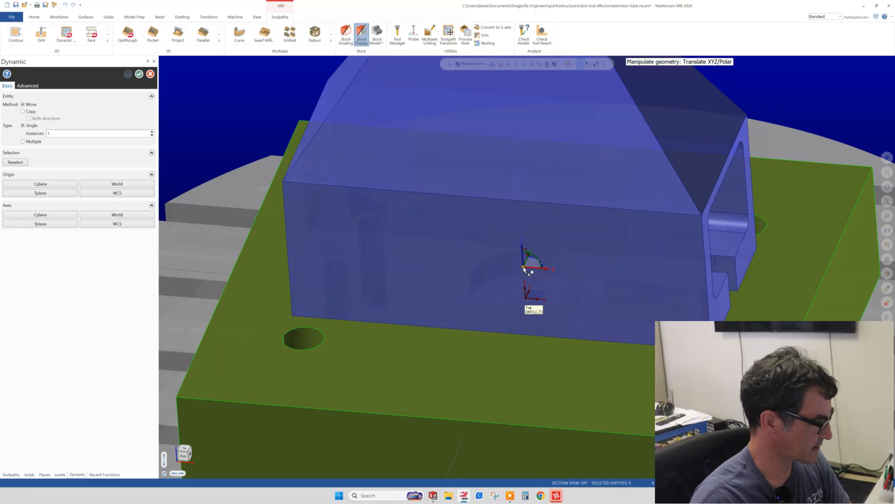
click(522, 255)
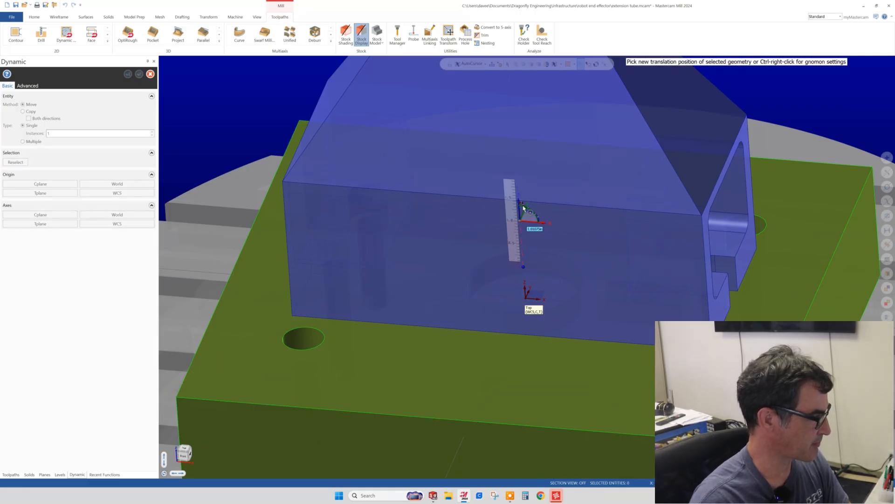
scroll(524, 184, up, 3)
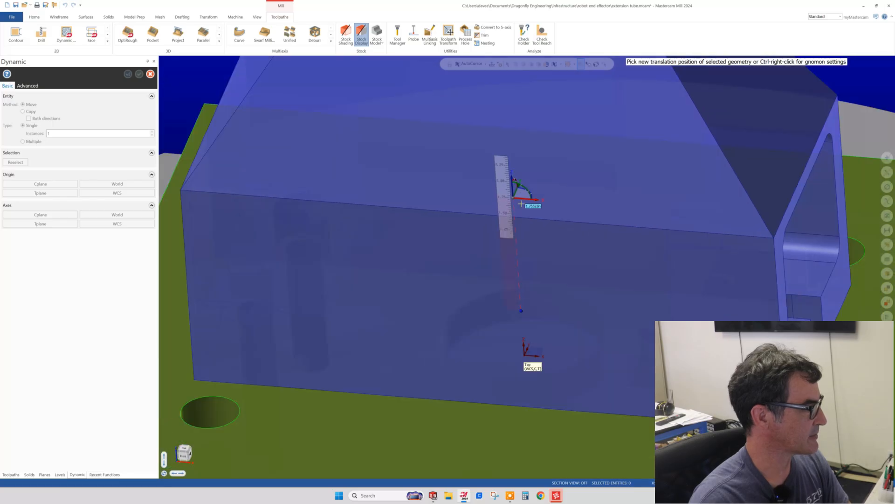
scroll(523, 204, down, 6)
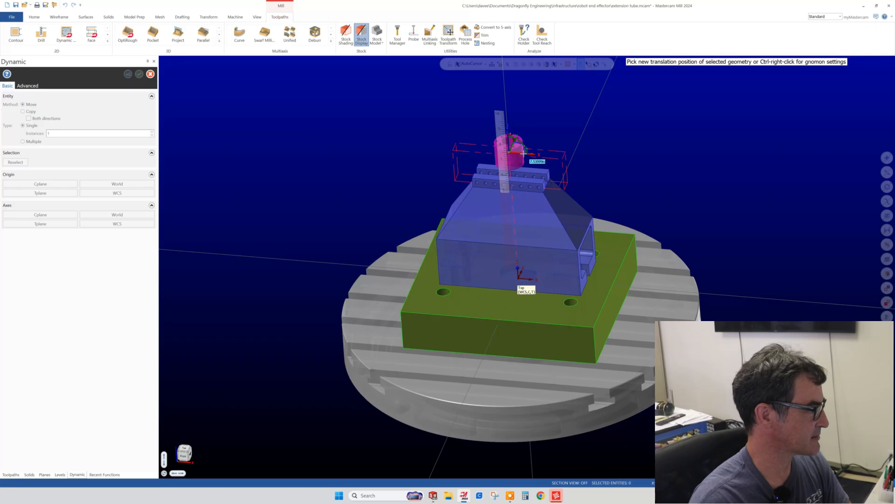
click(517, 155)
Fine-adjust the extension tube's height along the vertical axis so it floats just above the fixture jaws.
scroll(510, 168, down, 3)
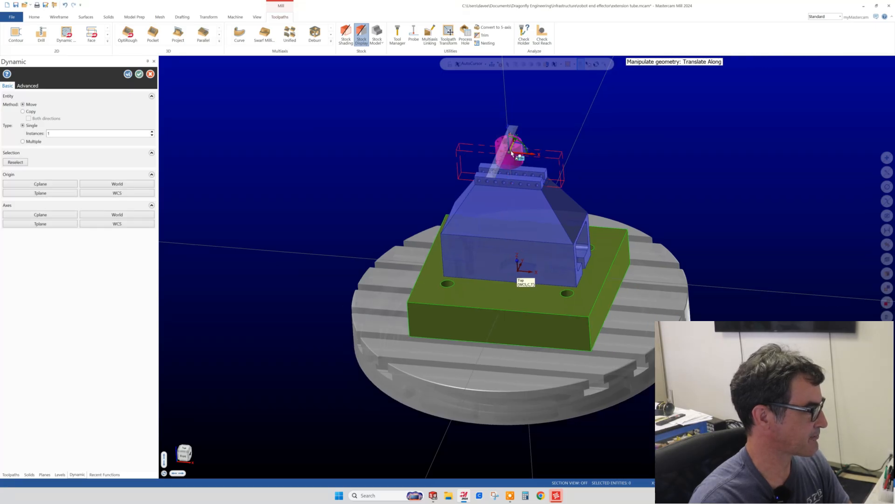
scroll(510, 168, up, 5)
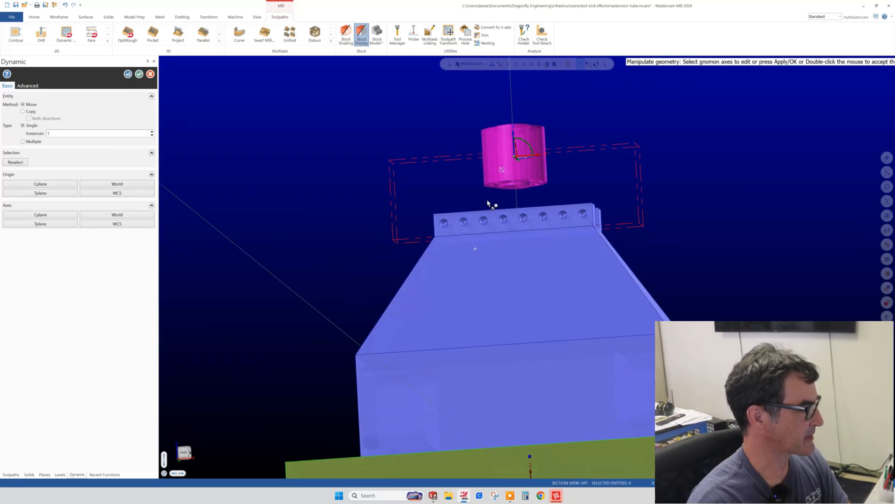
middle_drag(489, 200, 478, 213)
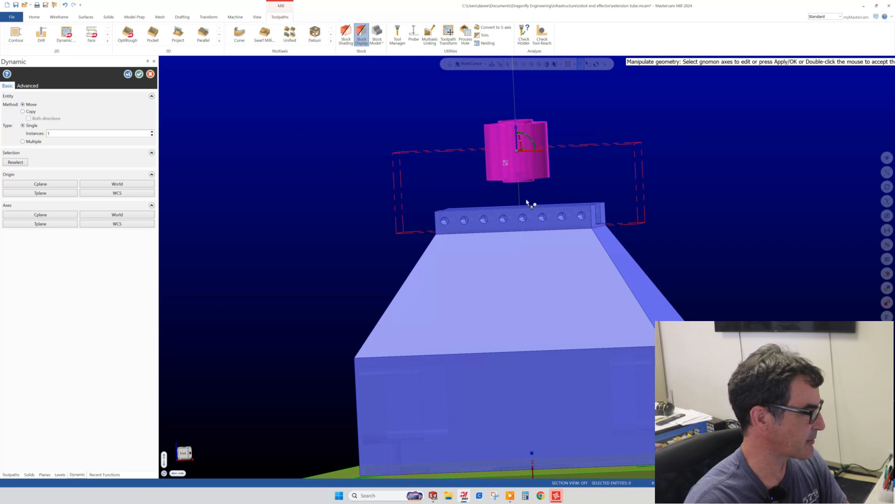
middle_drag(534, 212, 554, 237)
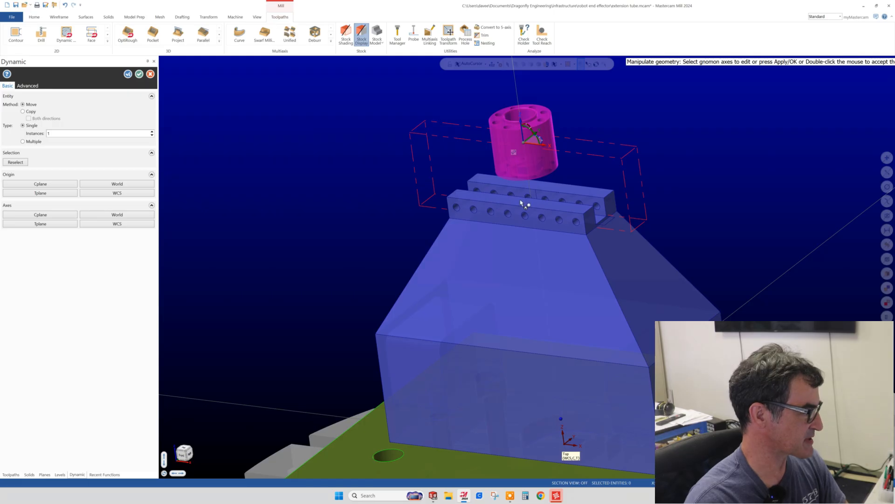
click(524, 141)
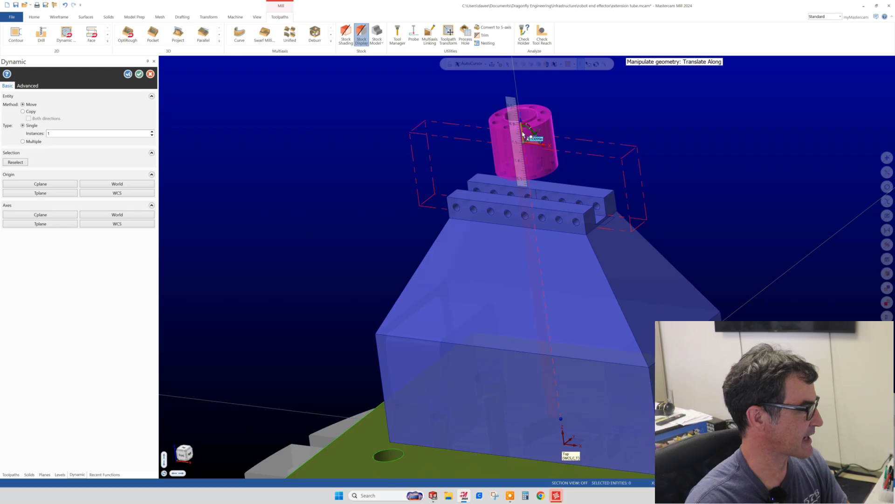
click(523, 134)
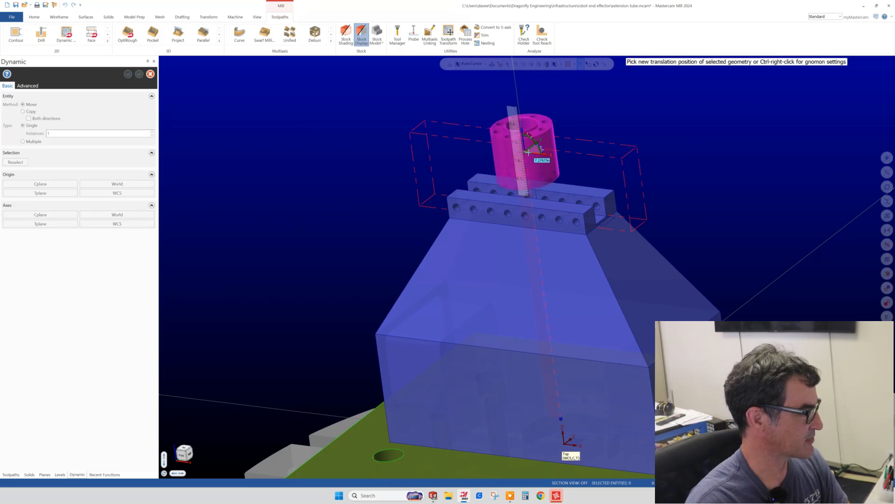
middle_drag(531, 154, 519, 208)
scroll(504, 148, up, 5)
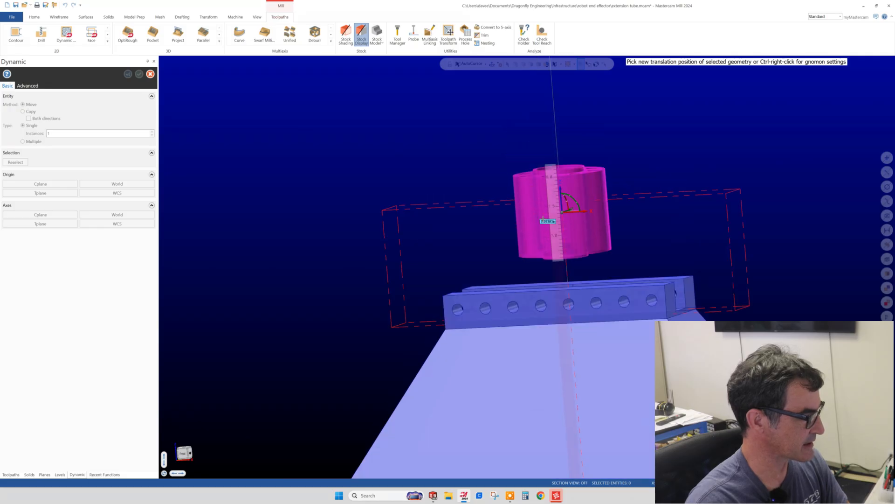
middle_drag(566, 236, 604, 229)
scroll(604, 223, up, 1)
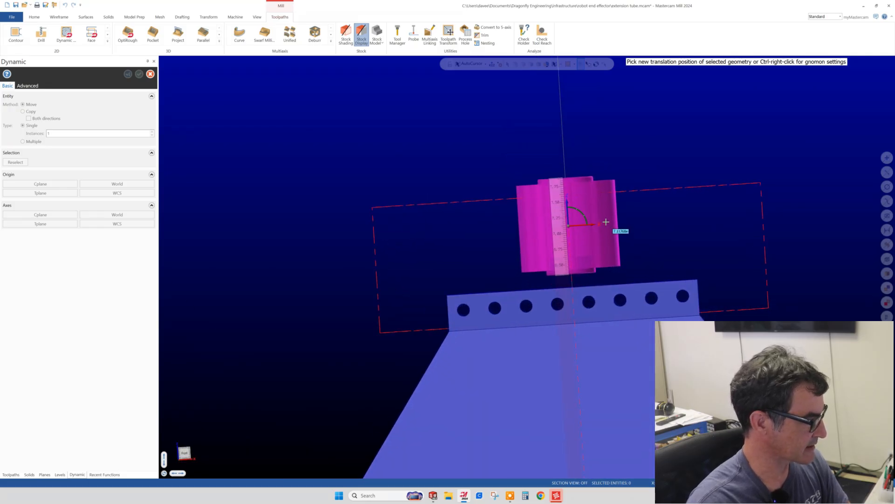
click(605, 215)
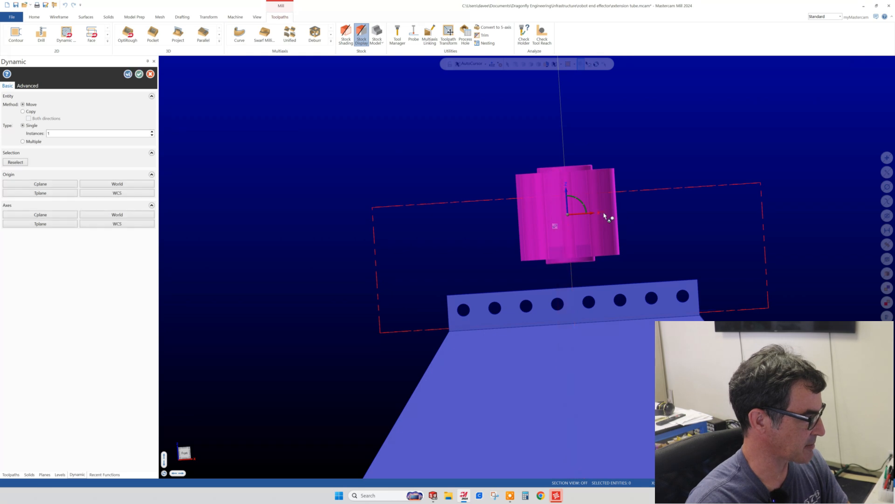
Try rotating the extension tube about its vertical axis and bring it back to its original orientation.
middle_drag(600, 223, 550, 262)
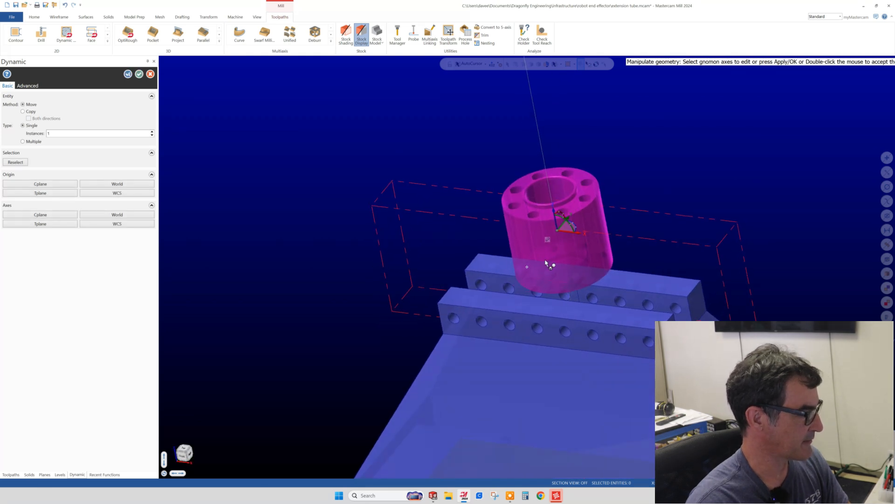
click(576, 228)
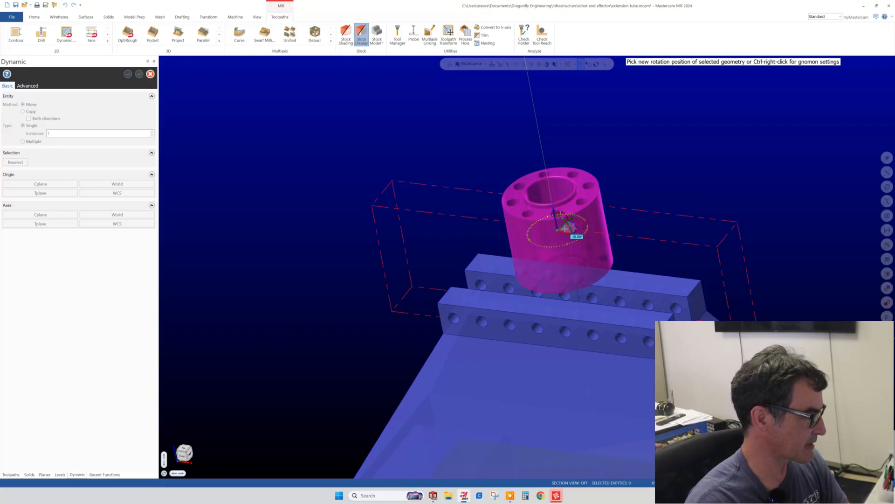
click(568, 226)
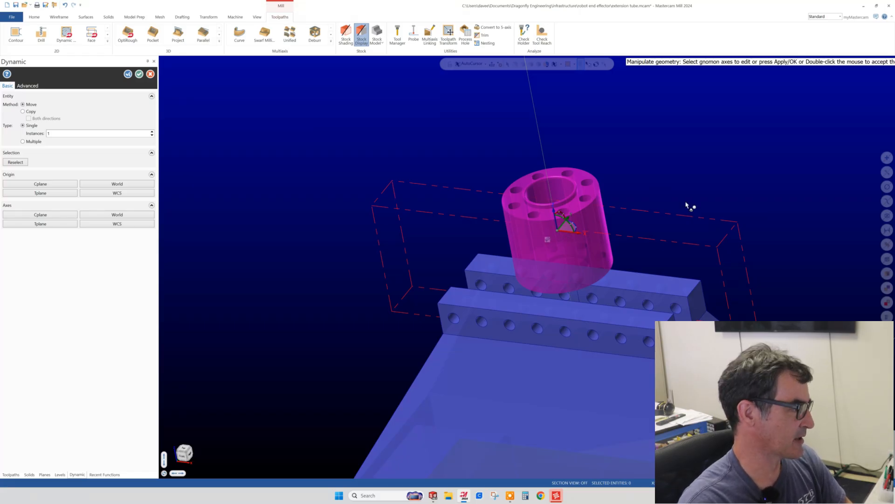
Accept the dynamic move and complete the merge with the tube positioned above the fixture jaws.
click(139, 74)
key(alt+2)
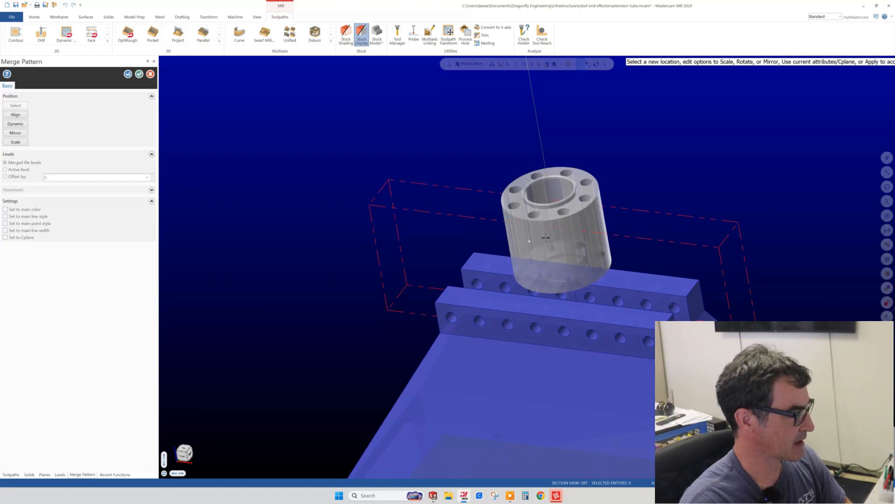
scroll(584, 195, down, 3)
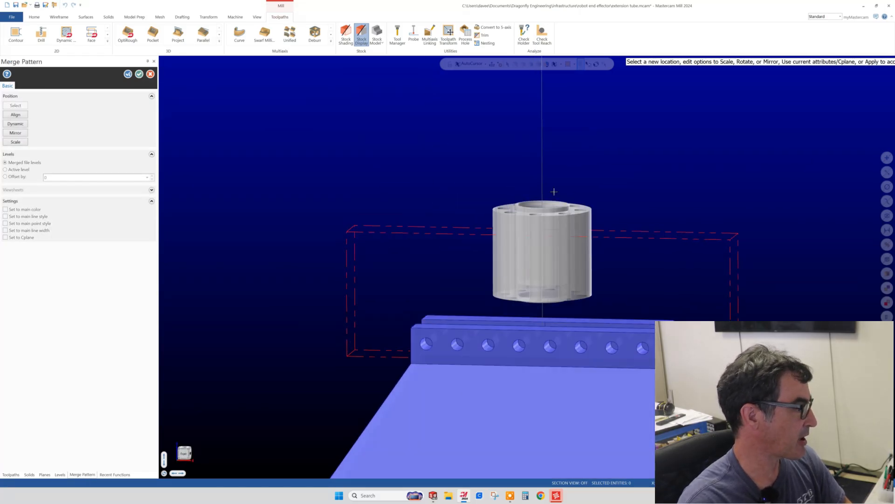
middle_drag(578, 242, 546, 233)
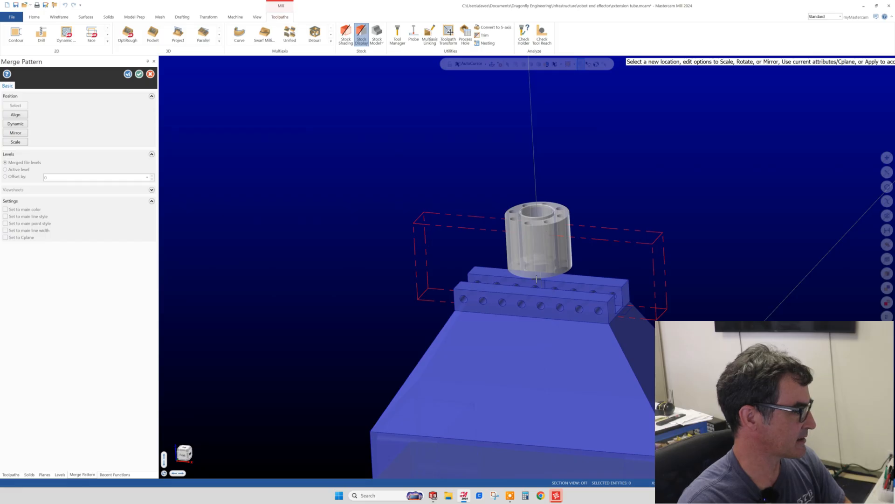
click(139, 74)
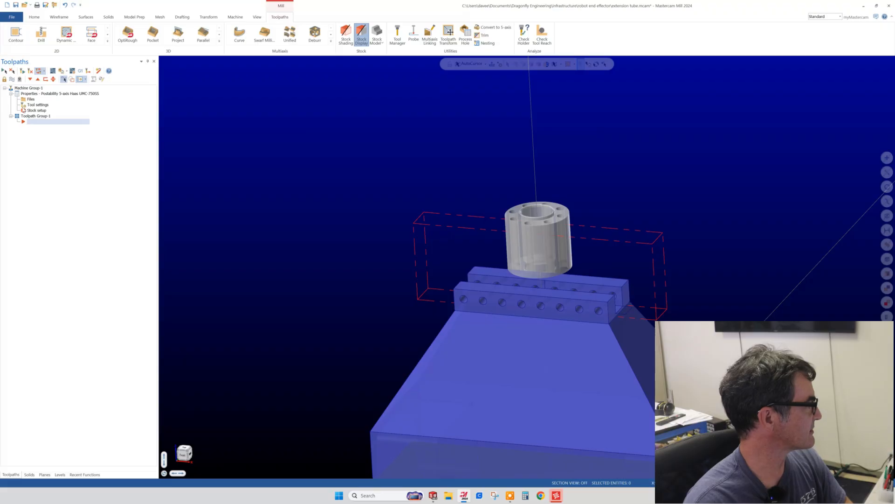
Open the stock setup of the machine group.
double_click(24, 111)
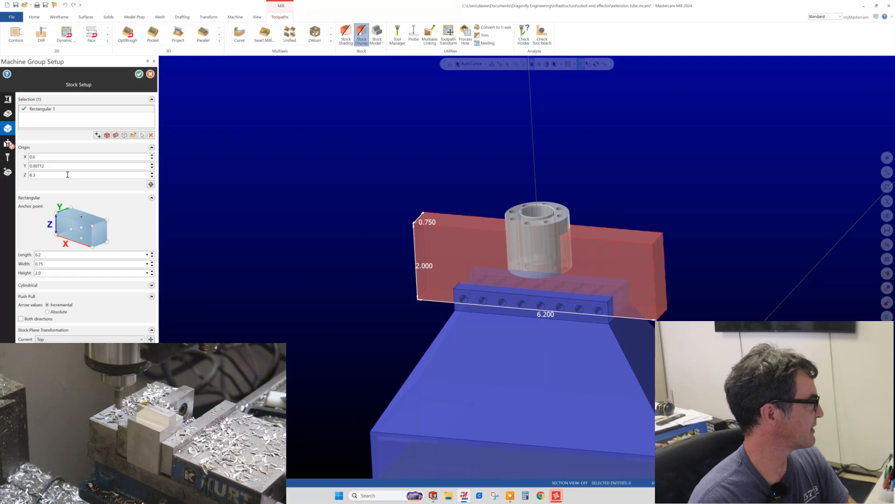
Try a Z origin of 8.0 for the rectangular stock and restore it to 8.3.
click(152, 177)
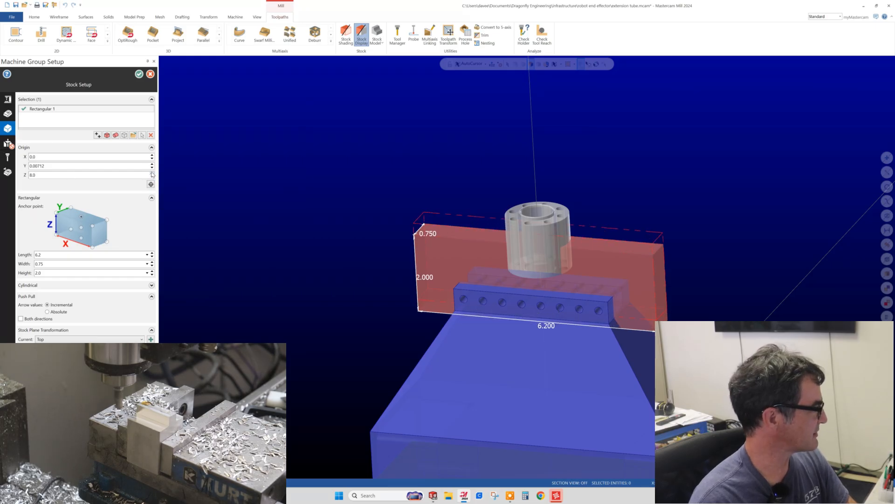
click(152, 173)
click(151, 173)
click(152, 172)
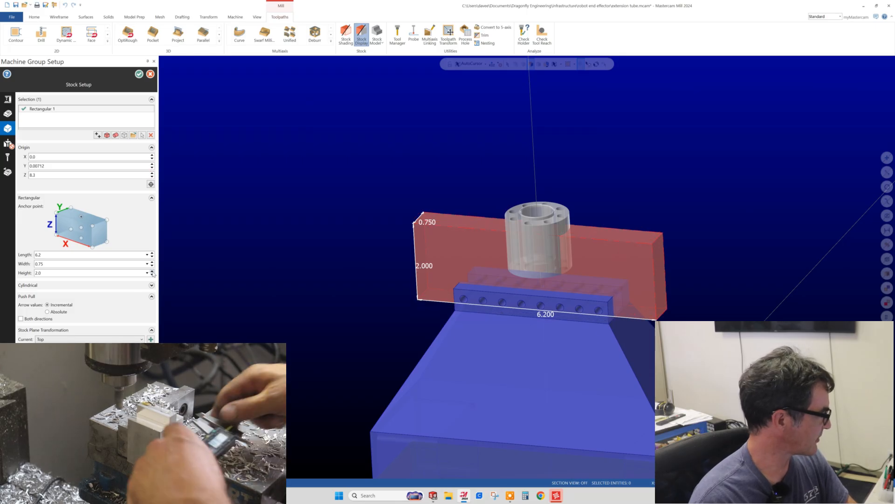
Shorten the rectangular stock to a length of 2.2.
click(152, 257)
click(152, 257)
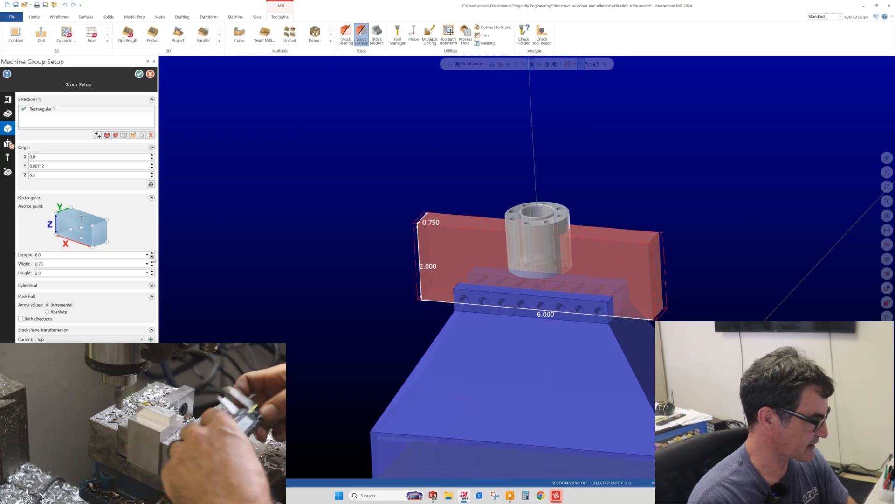
click(152, 257)
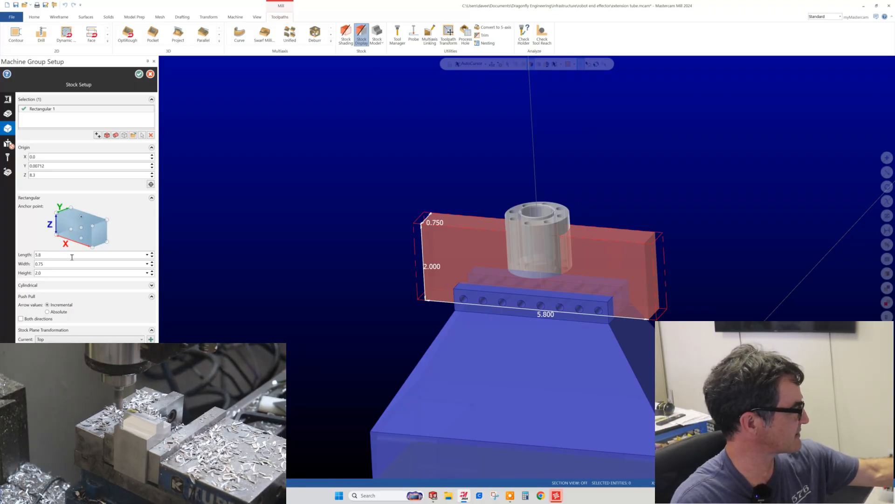
click(152, 256)
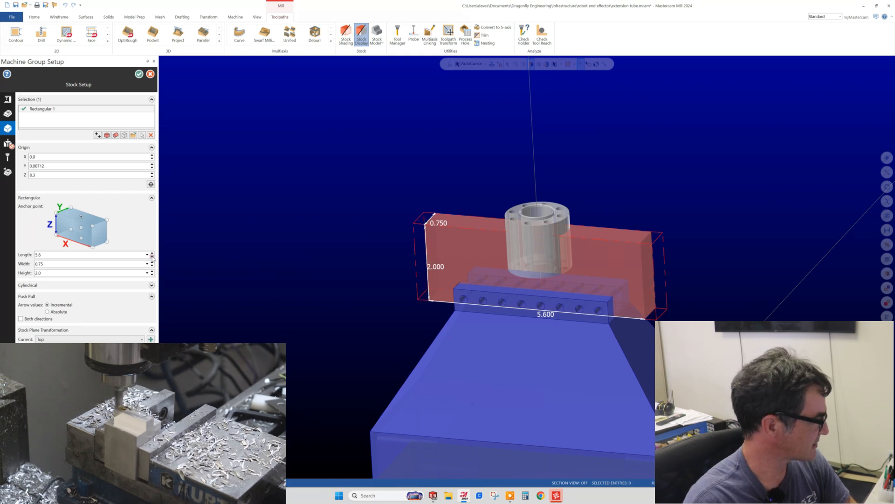
drag(152, 257, 152, 256)
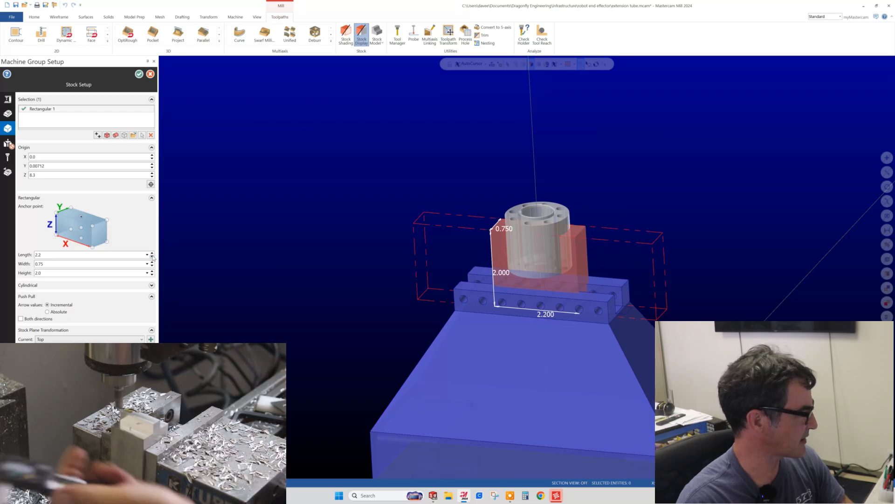
Set the rectangular stock's width to 1.75 and its height to 2.5.
drag(152, 262, 152, 262)
click(152, 271)
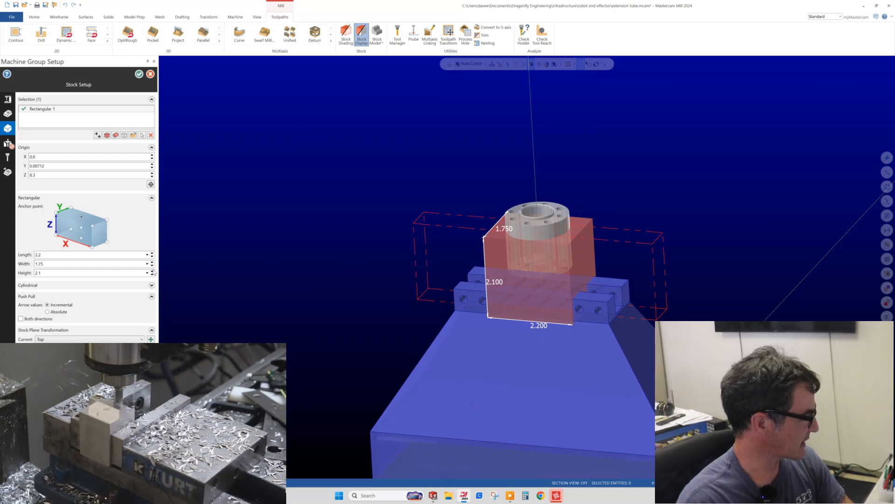
click(152, 271)
click(152, 271)
click(152, 271)
click(152, 271)
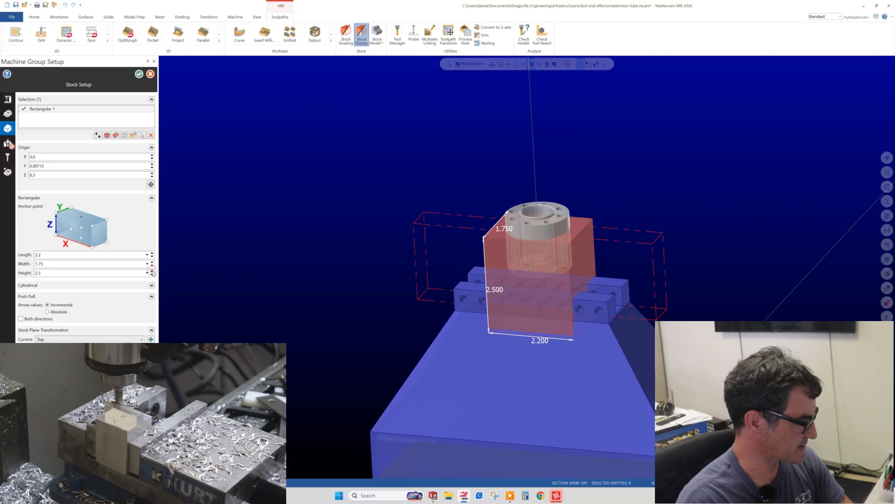
Raise the rectangular stock's Z origin to 8.8 so the block encloses the top of the tube.
click(152, 173)
click(152, 173)
click(152, 173)
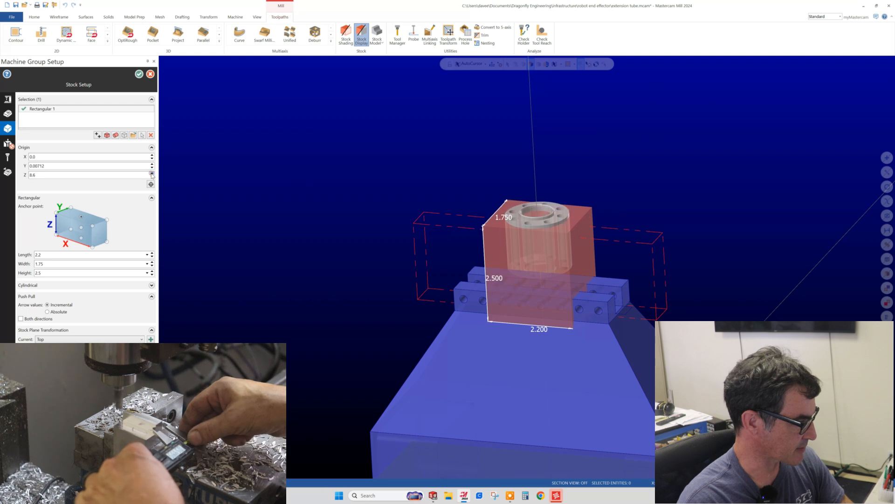
click(152, 173)
click(153, 173)
Check how the stock block encloses the tube and seats in the fixture jaws, and accept the stock setup.
middle_drag(249, 255, 344, 240)
scroll(536, 275, down, 2)
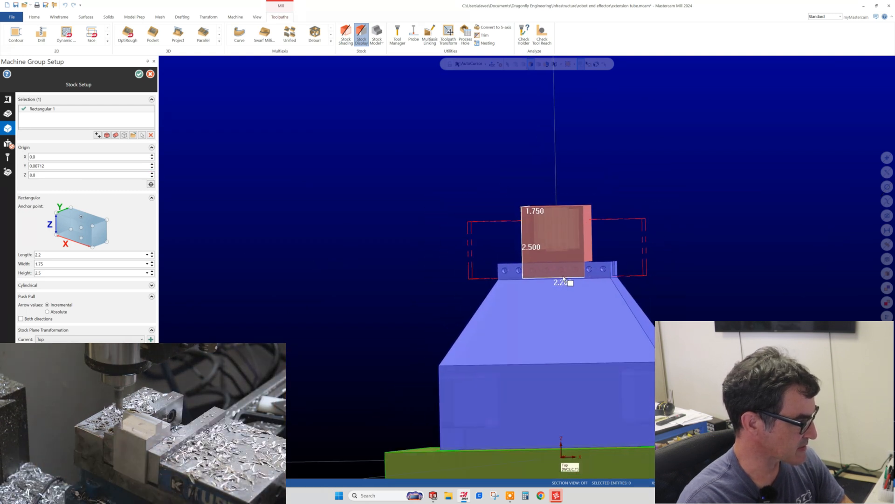
scroll(575, 267, up, 5)
middle_drag(575, 269, 550, 284)
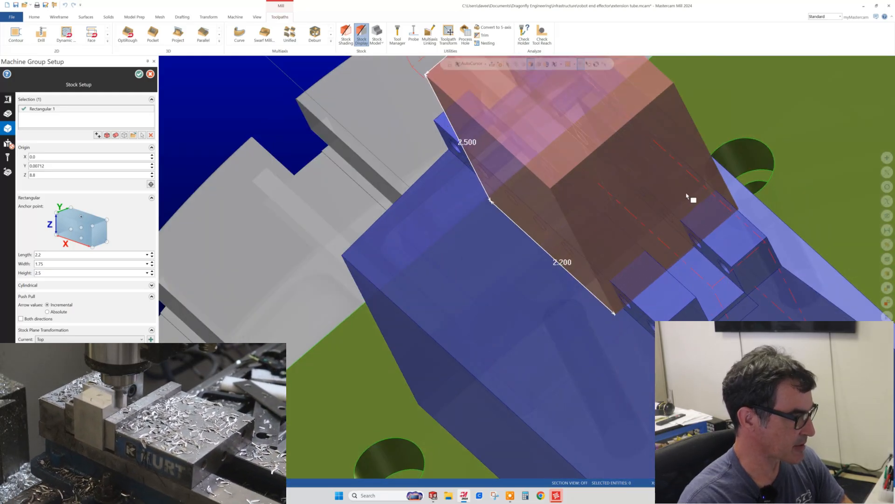
scroll(574, 328, down, 3)
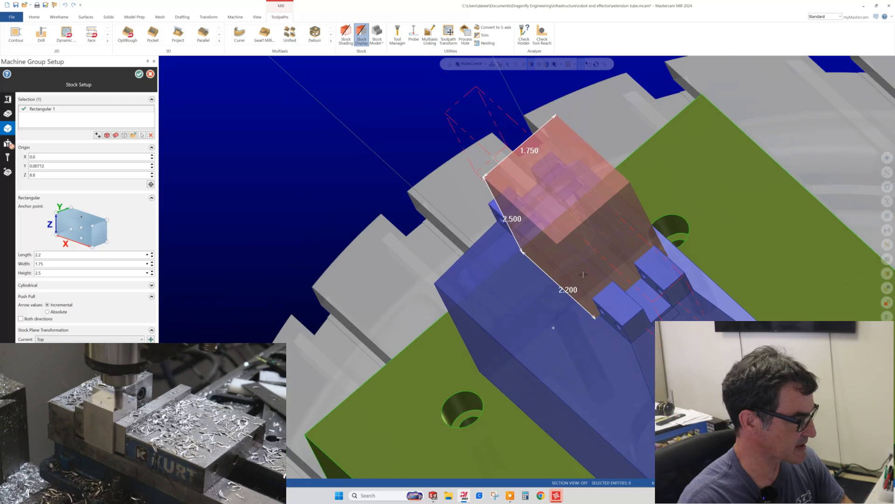
scroll(583, 279, up, 8)
scroll(567, 364, down, 6)
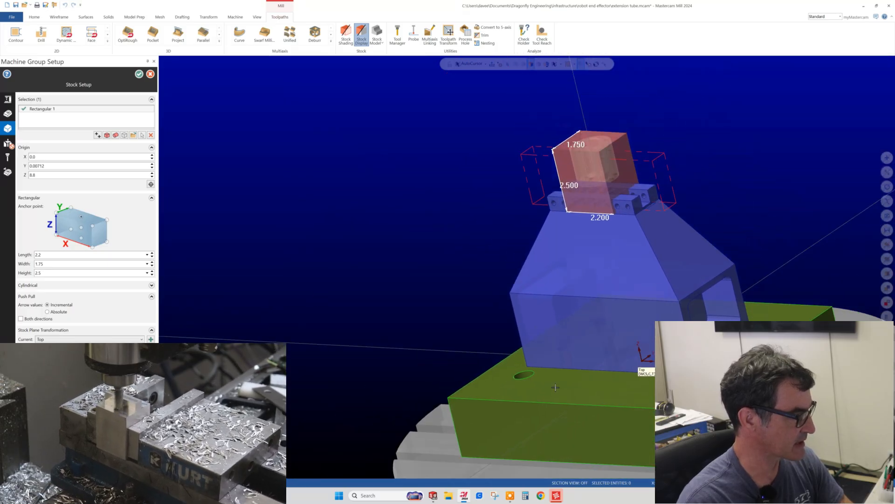
scroll(610, 125, up, 4)
middle_drag(586, 217, 637, 223)
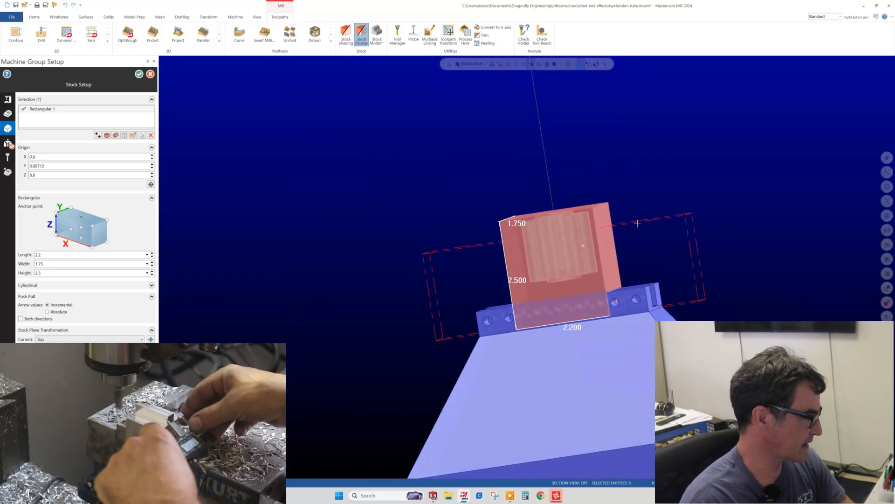
click(139, 74)
Select the extension tube solid and examine its position inside the stock outline above the jaws.
middle_drag(593, 270, 517, 192)
click(555, 215)
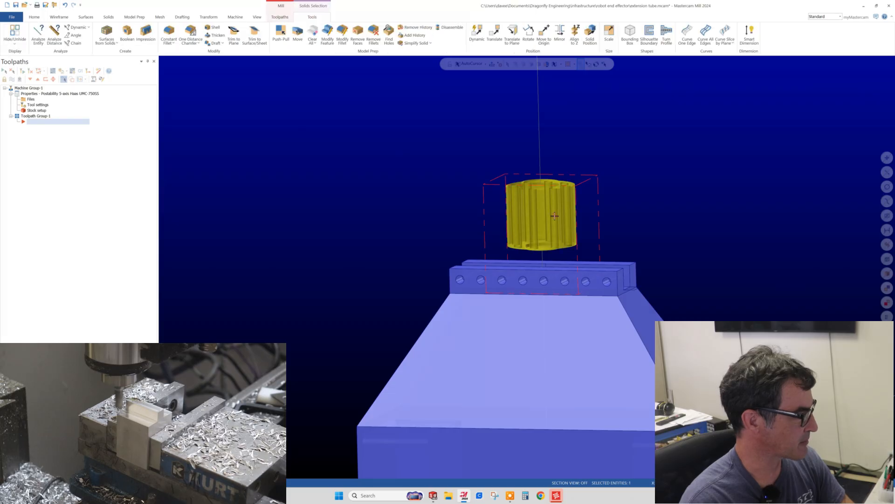
middle_drag(557, 242, 579, 235)
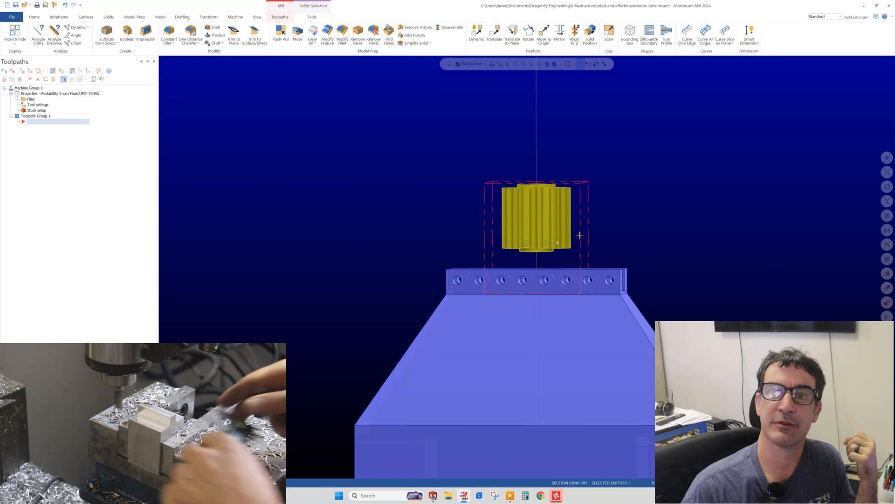
middle_drag(579, 235, 540, 281)
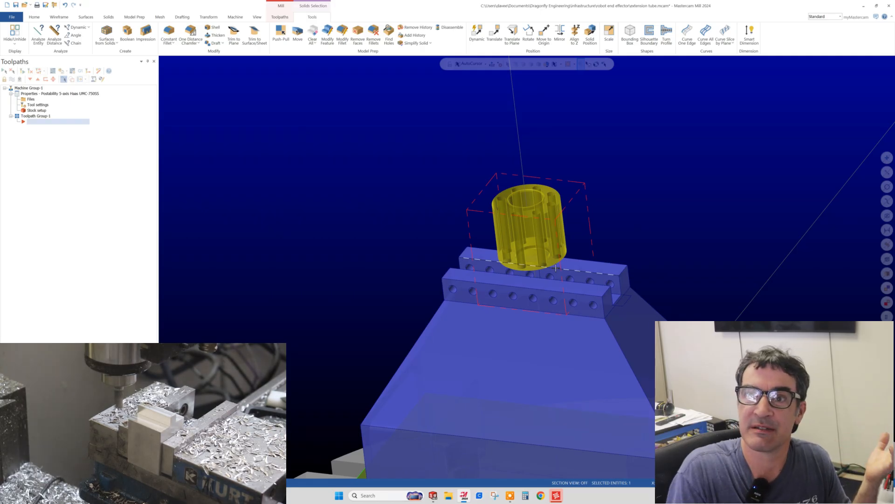
middle_drag(549, 269, 545, 213)
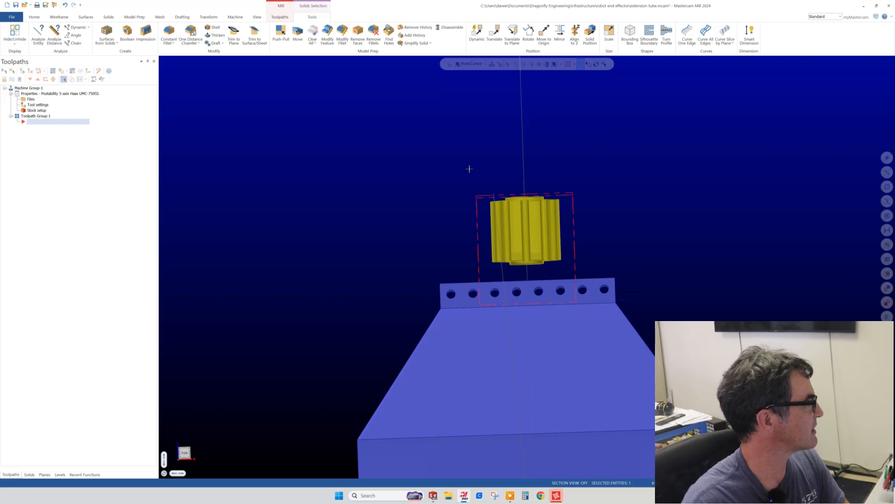
Move the extension tube solid slightly down along Z inside the stock outline with the Dynamic transform.
click(203, 18)
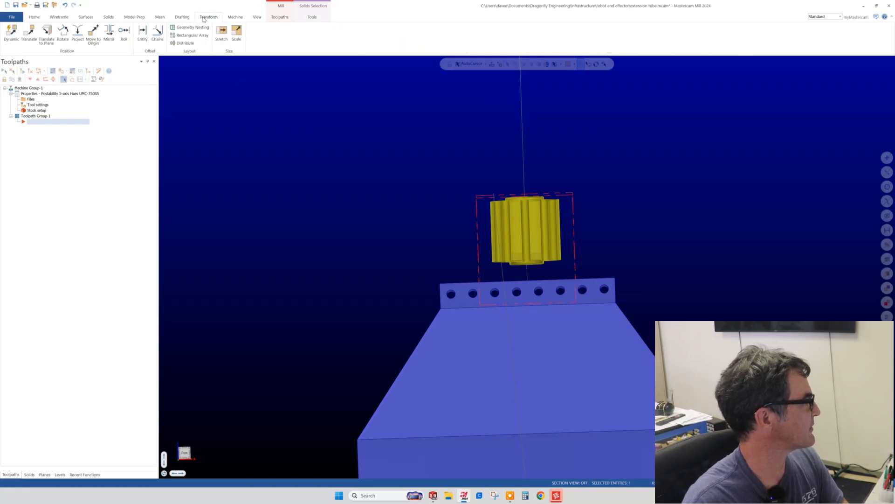
click(8, 33)
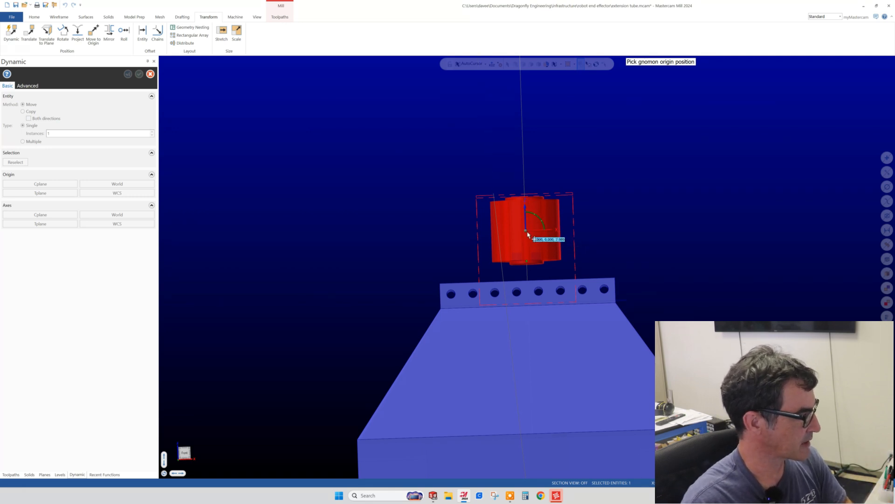
click(527, 234)
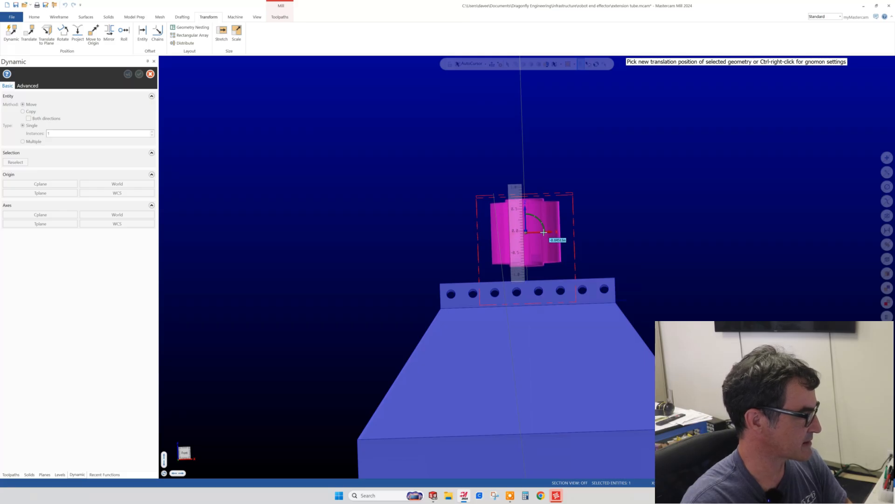
click(543, 232)
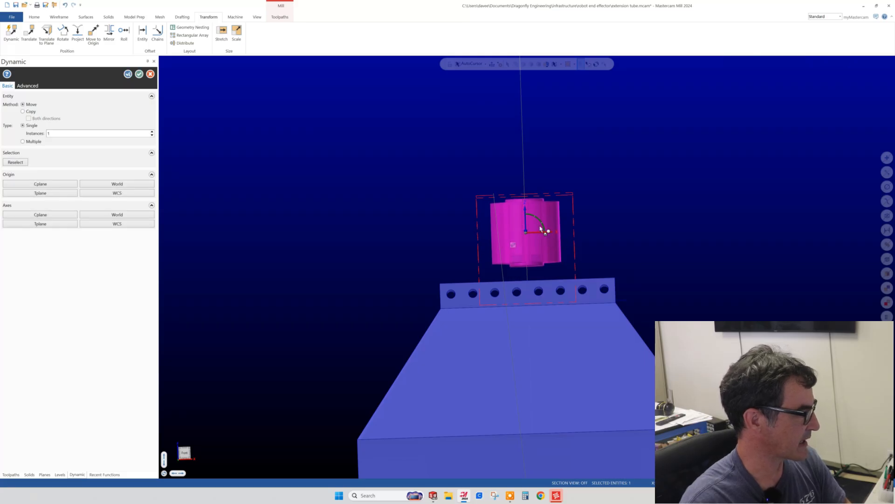
click(139, 74)
Clear the transform result colours from the tube and turn off translucent display of the model.
middle_drag(521, 167, 366, 150)
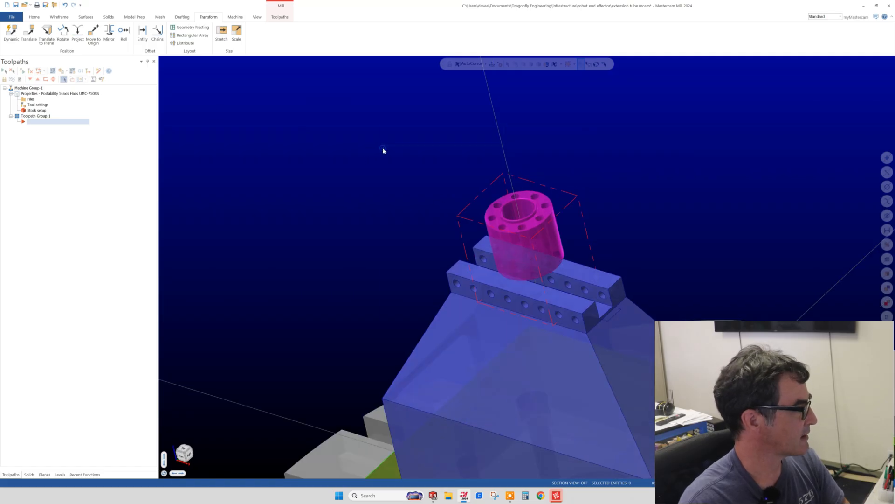
right_click(384, 149)
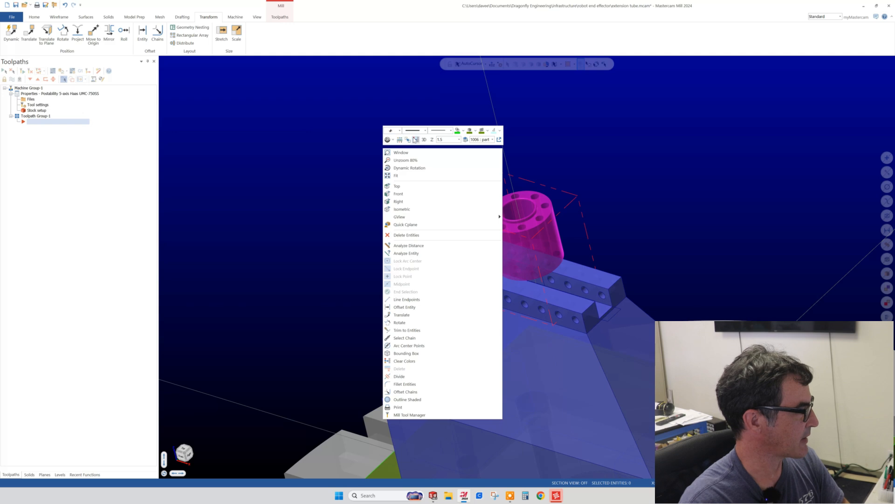
click(416, 141)
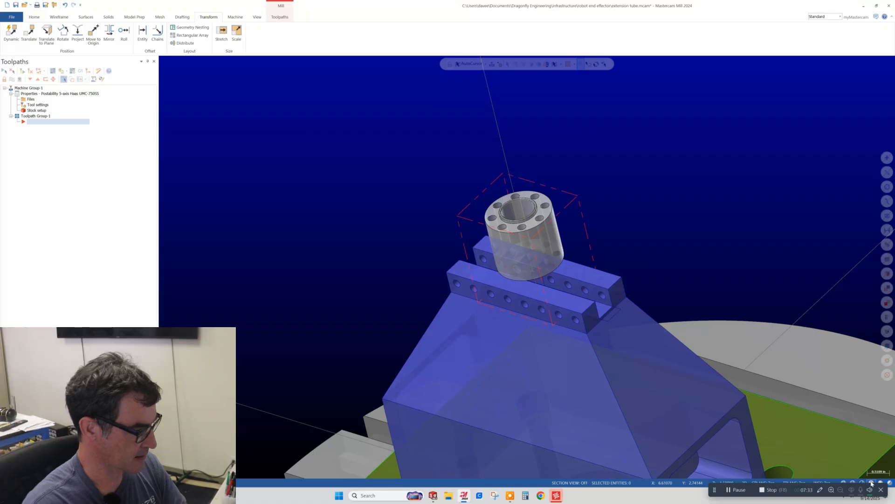
drag(870, 488, 831, 492)
click(891, 483)
Create a 2D Contour toolpath that follows the outer edge of the tube's top face as its solid chain.
middle_drag(671, 277, 554, 268)
scroll(554, 266, down, 2)
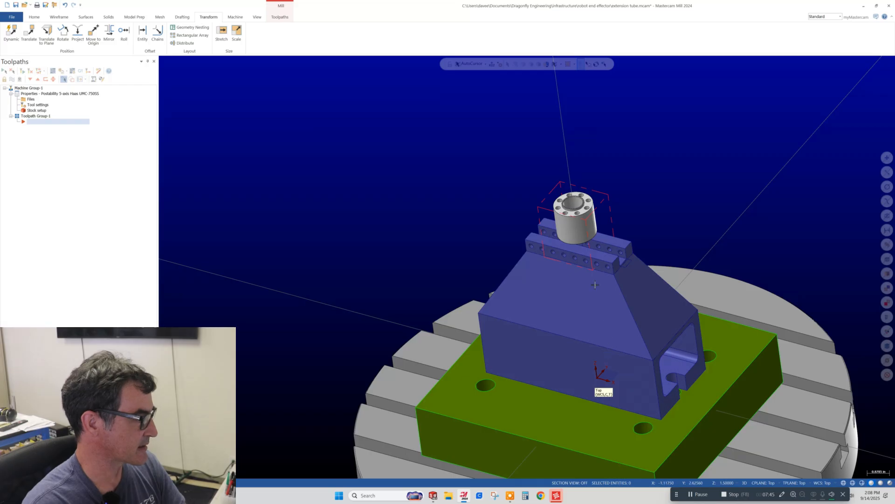
scroll(586, 277, up, 1)
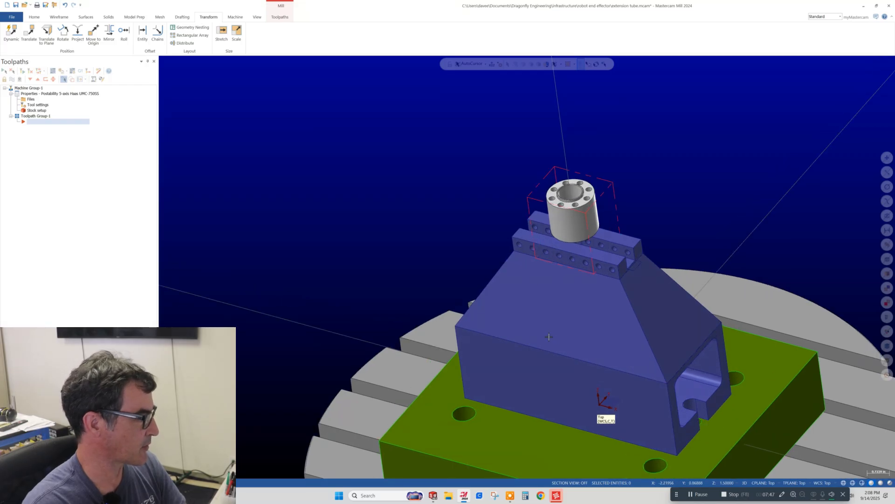
scroll(586, 233, up, 3)
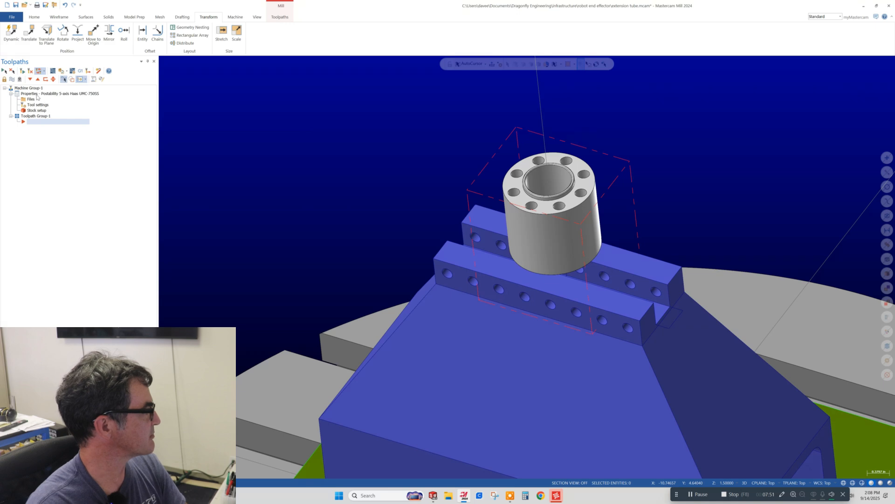
right_click(43, 126)
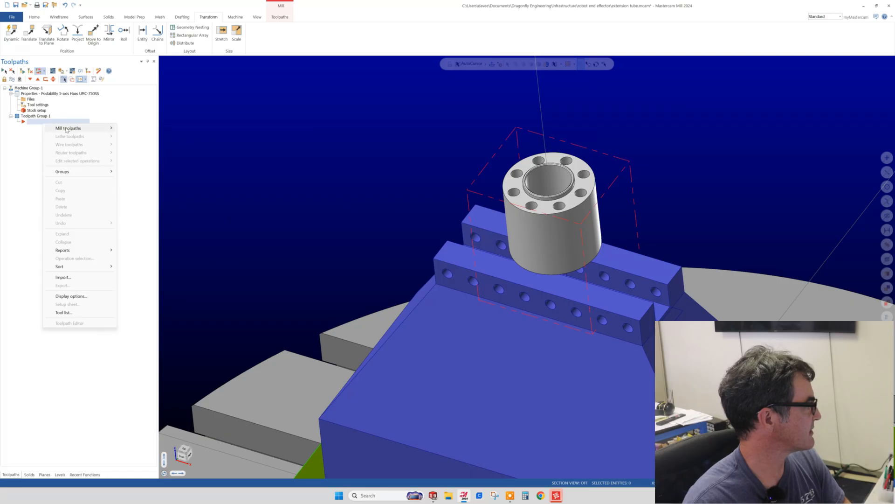
mouse_move(67, 130)
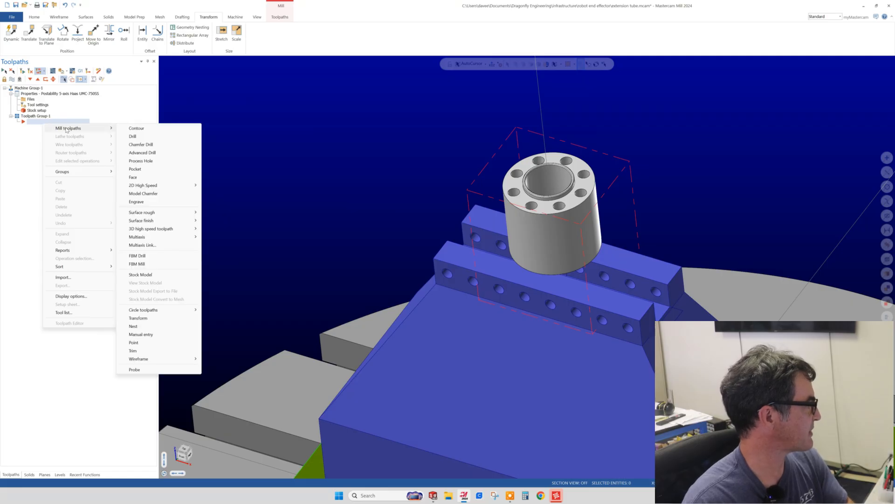
click(137, 128)
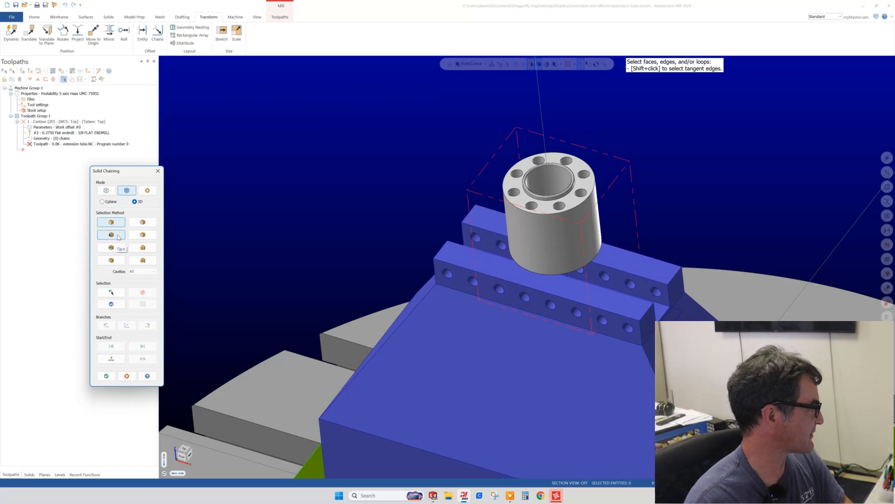
click(148, 223)
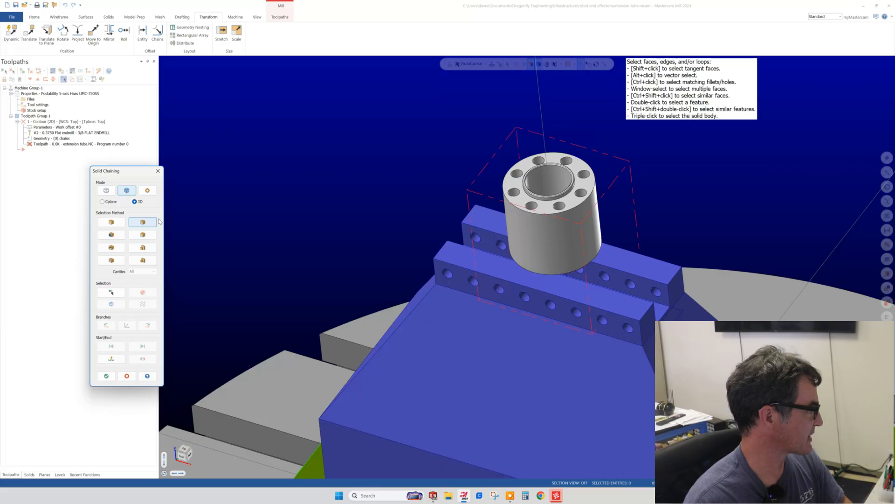
click(530, 214)
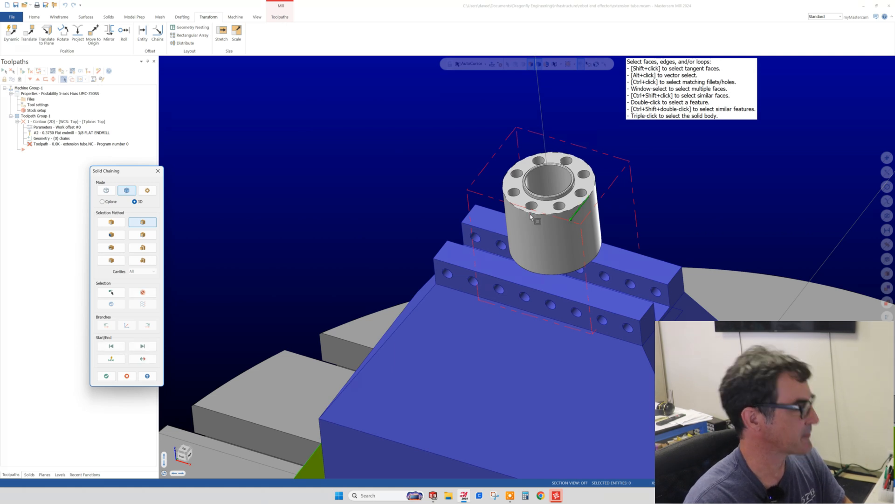
click(107, 376)
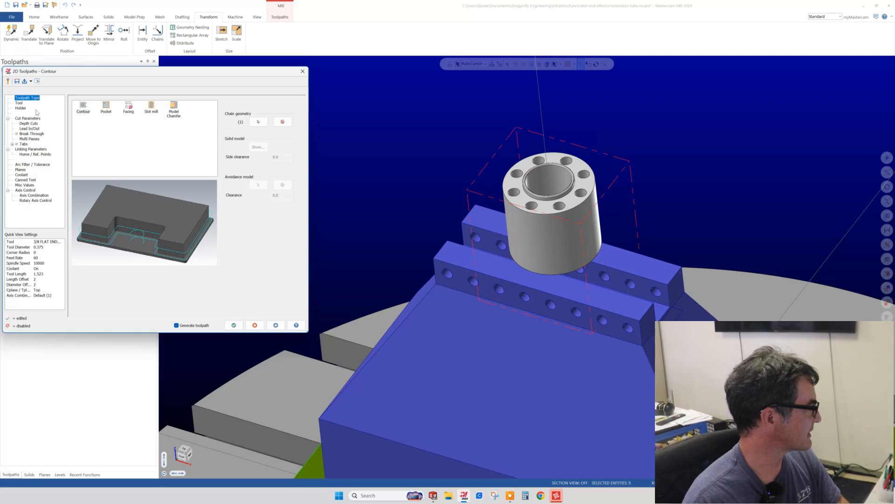
Review the contour toolpath's plane settings and keep Top as the tool plane.
drag(140, 71, 197, 50)
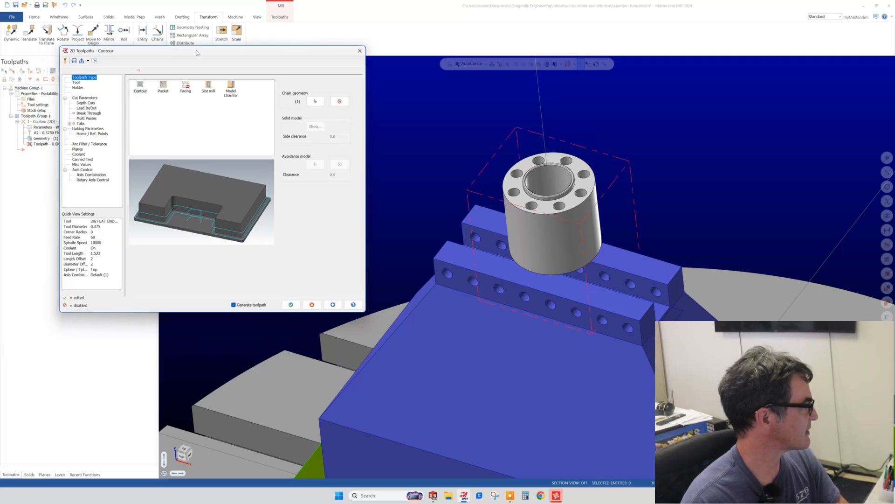
click(77, 149)
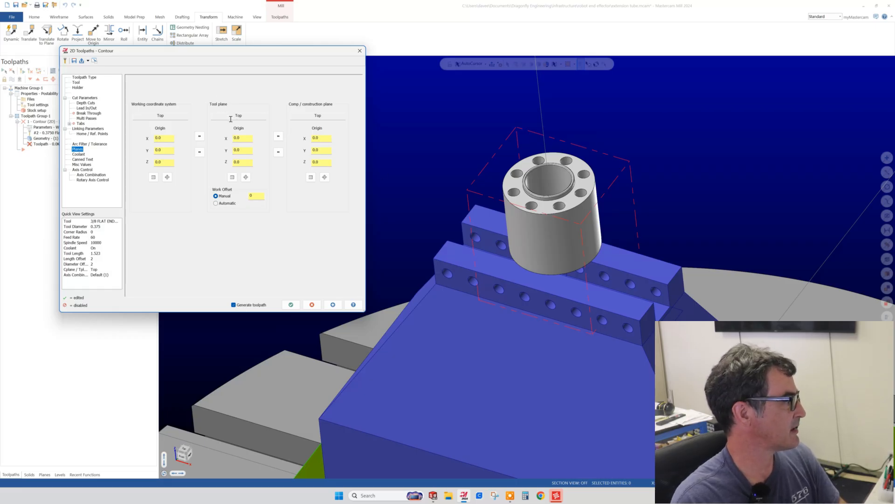
click(233, 177)
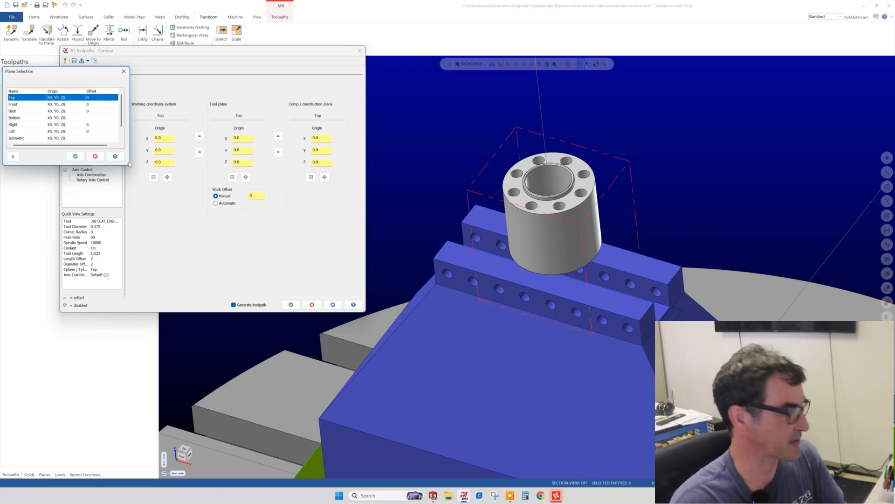
click(75, 156)
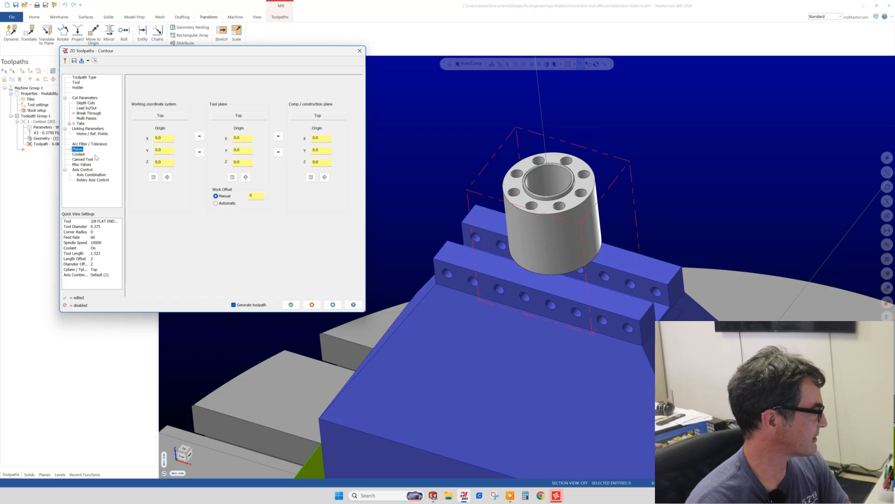
Keep Contour as the toolpath type and display the operation's list of available tools.
click(77, 83)
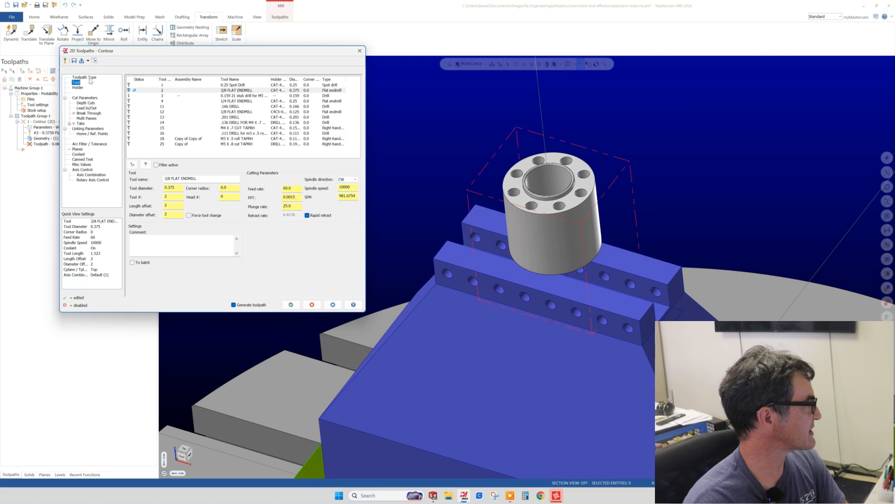
click(84, 77)
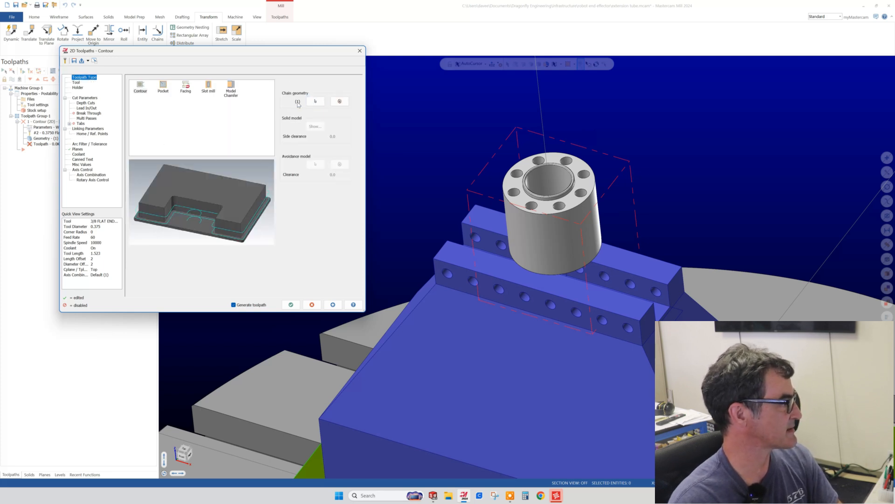
click(141, 89)
click(76, 83)
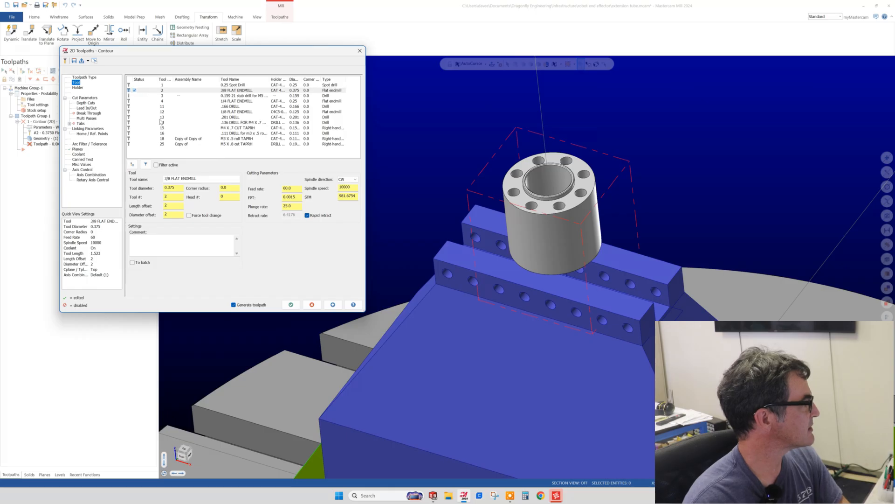
click(132, 165)
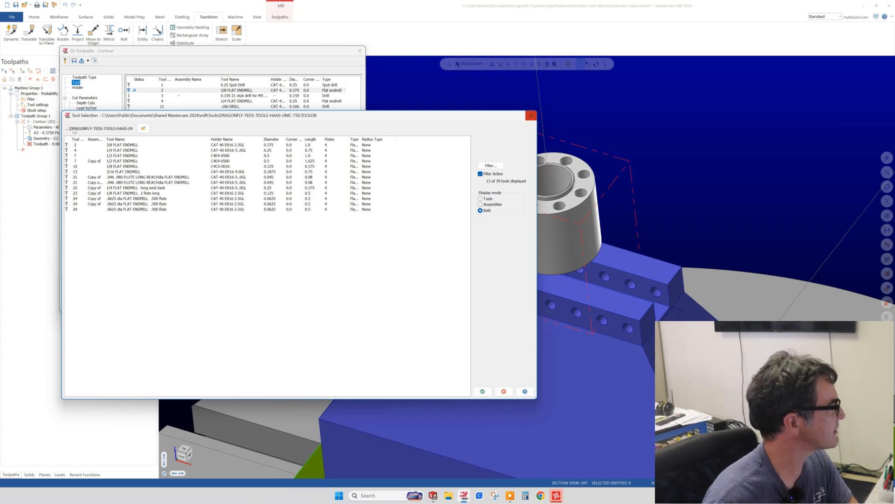
click(111, 157)
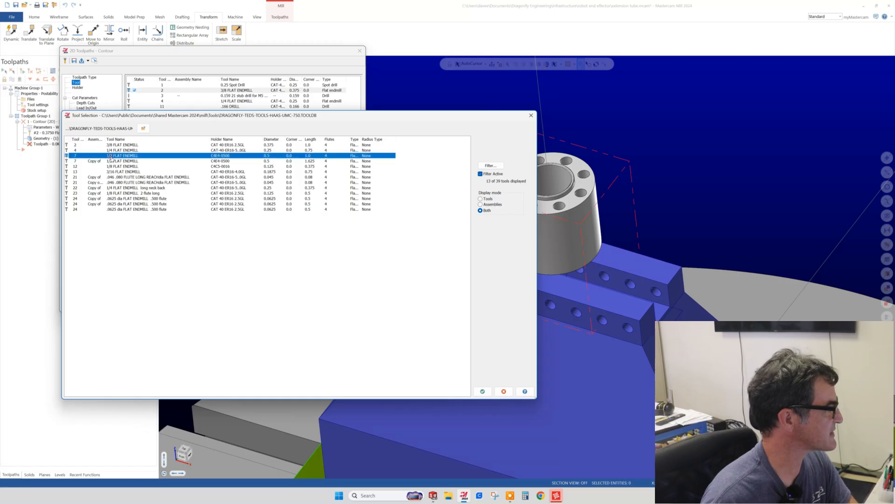
click(533, 115)
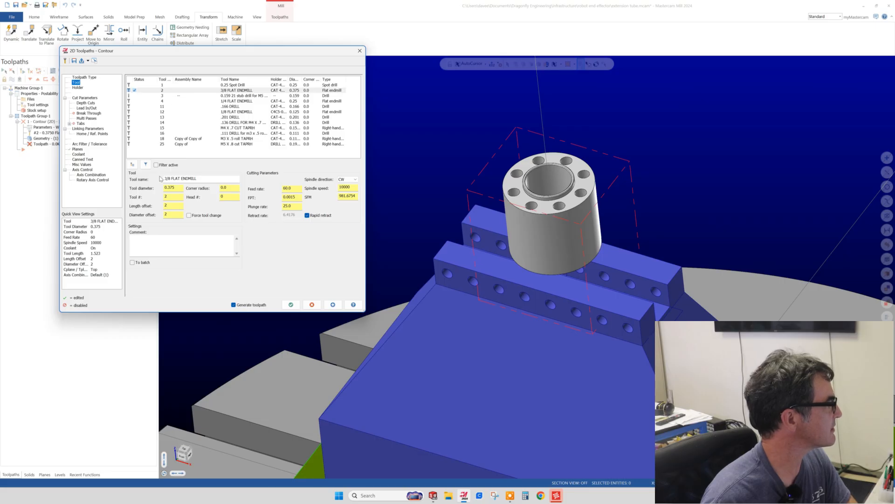
Show the unfiltered tool library and load tool 7, the 1/2 FLAT ENDMILL with 1.0 length, for the contour.
click(132, 165)
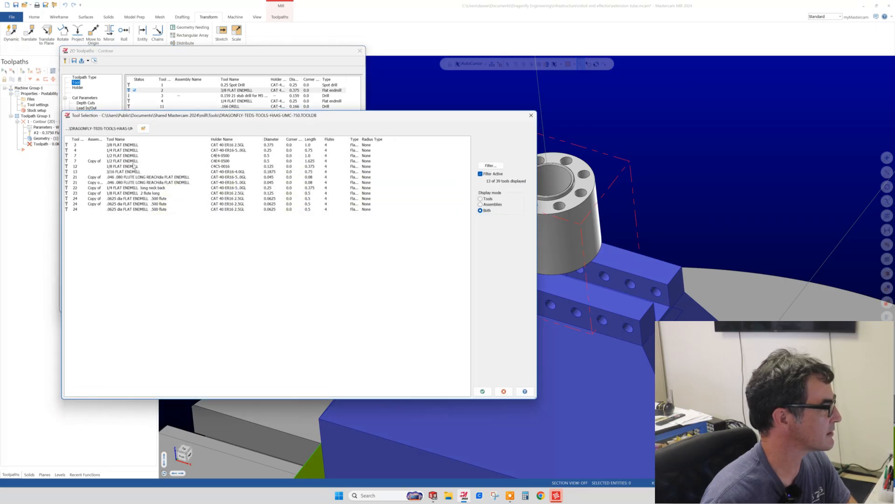
click(481, 174)
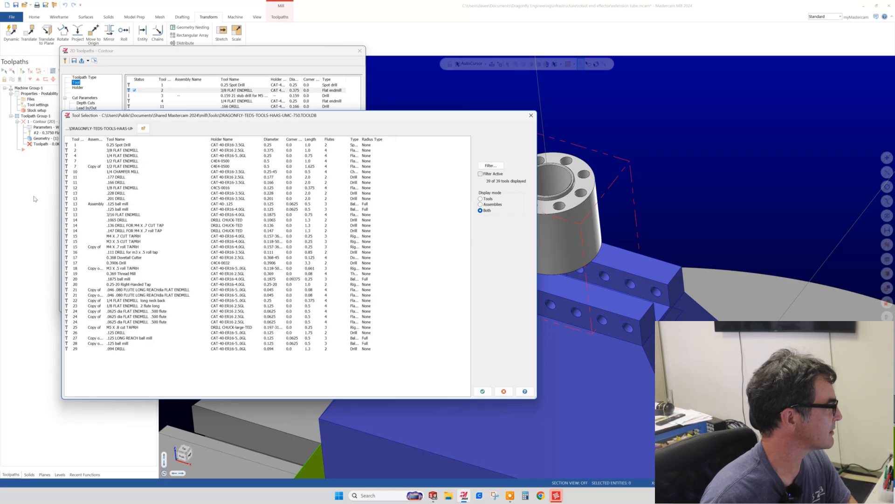
double_click(110, 161)
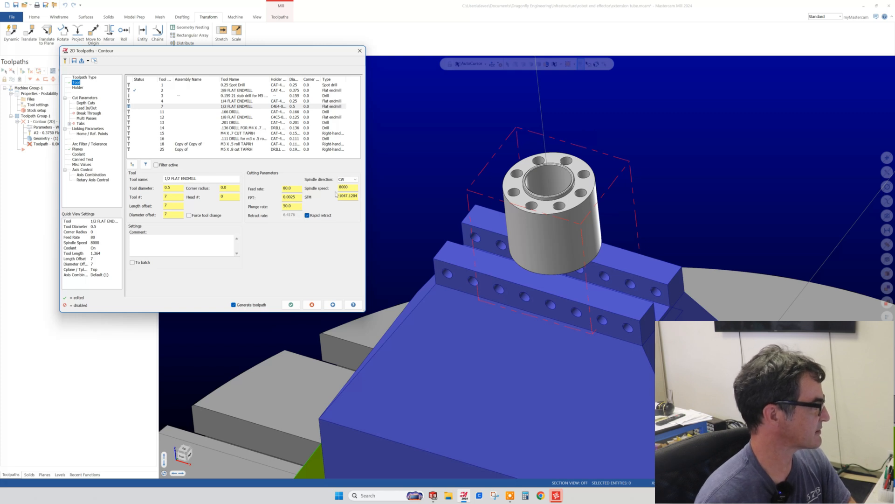
Set the 1/2 flat endmill's feed rate to 50 for the contour toolpath.
double_click(291, 187)
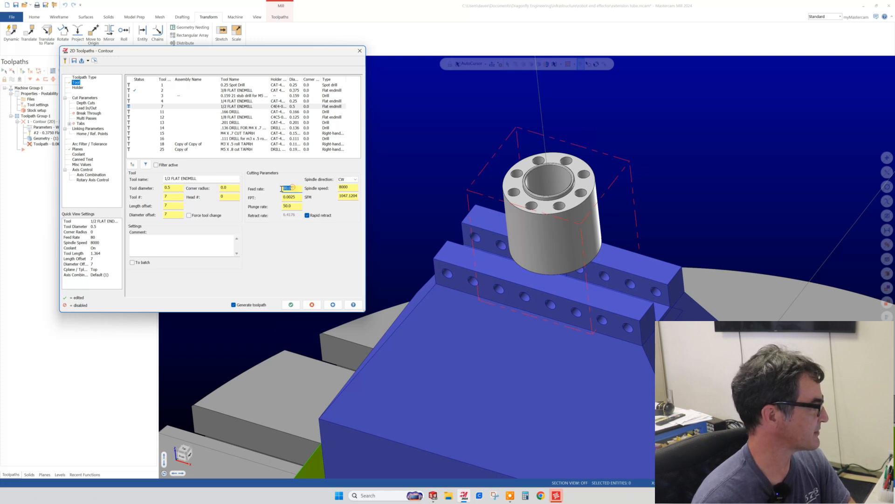
text(50)
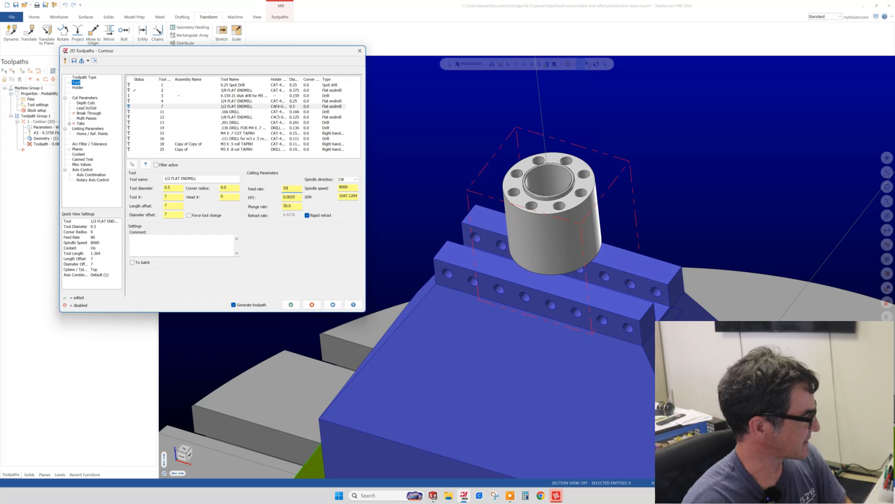
key(Tab)
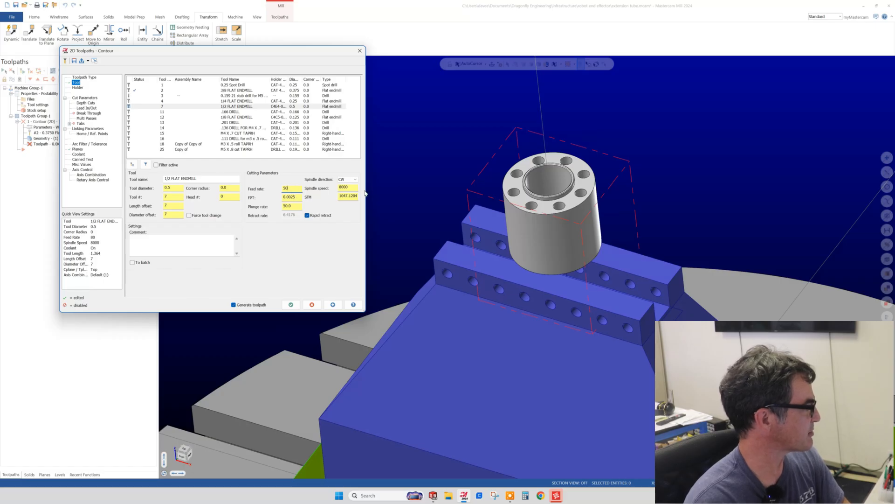
click(296, 196)
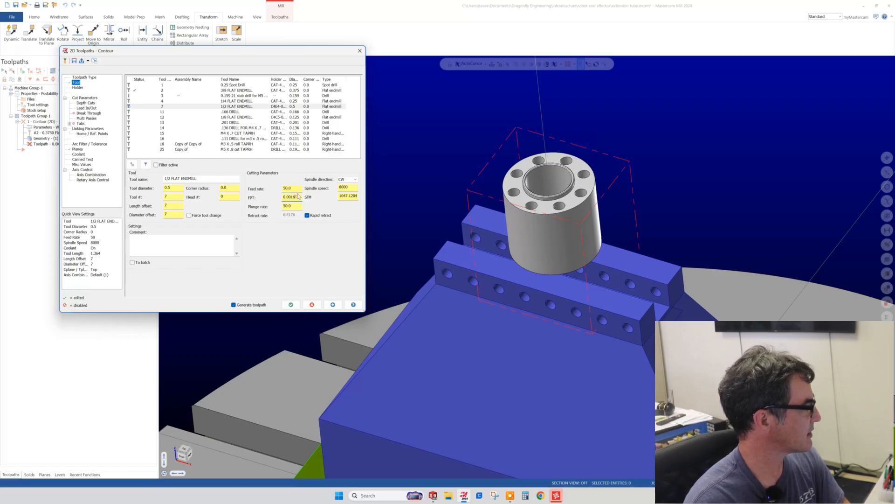
Set the contour's cutter compensation type to Computer.
click(84, 98)
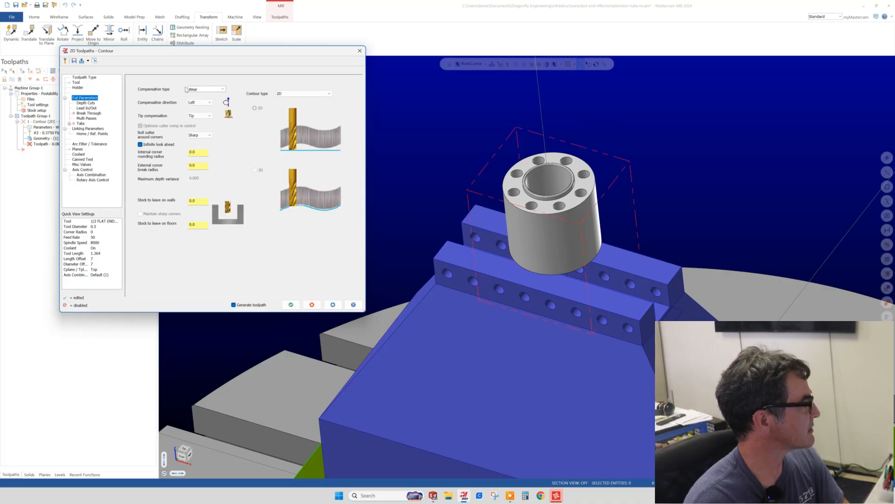
click(221, 89)
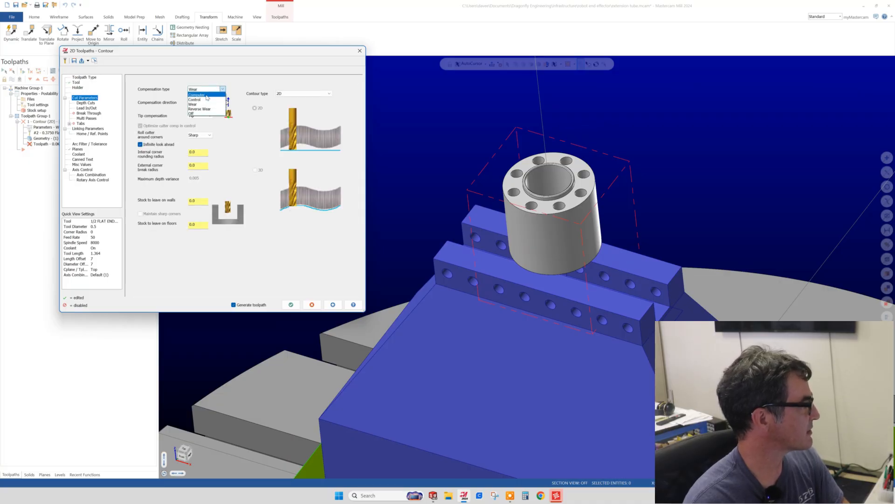
click(206, 95)
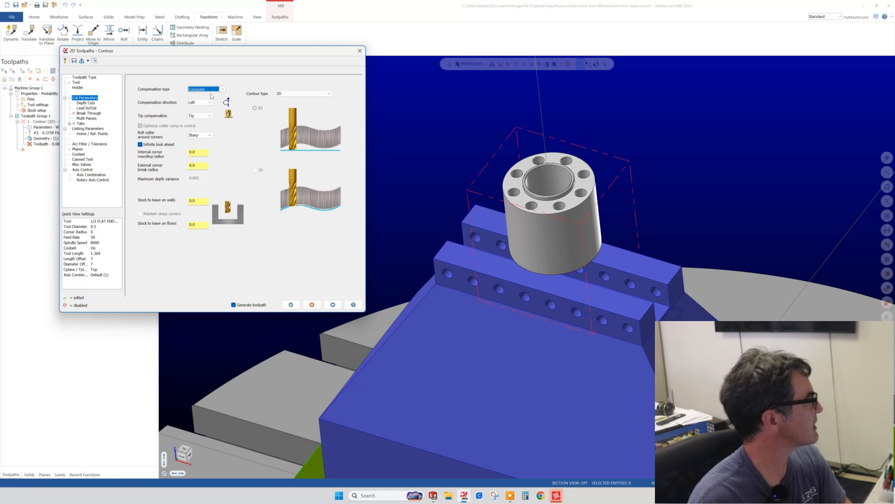
Set the contour's depth cuts to a 0.15 maximum rough step and 0 finish cuts.
click(84, 103)
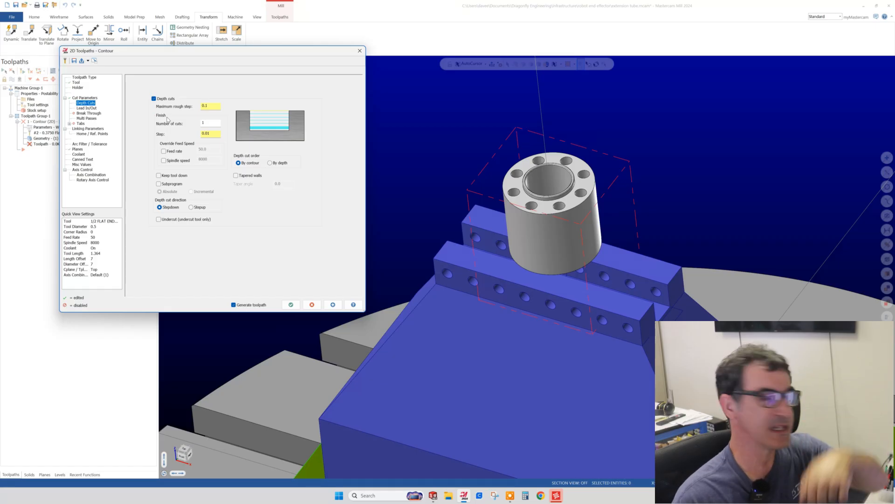
click(208, 107)
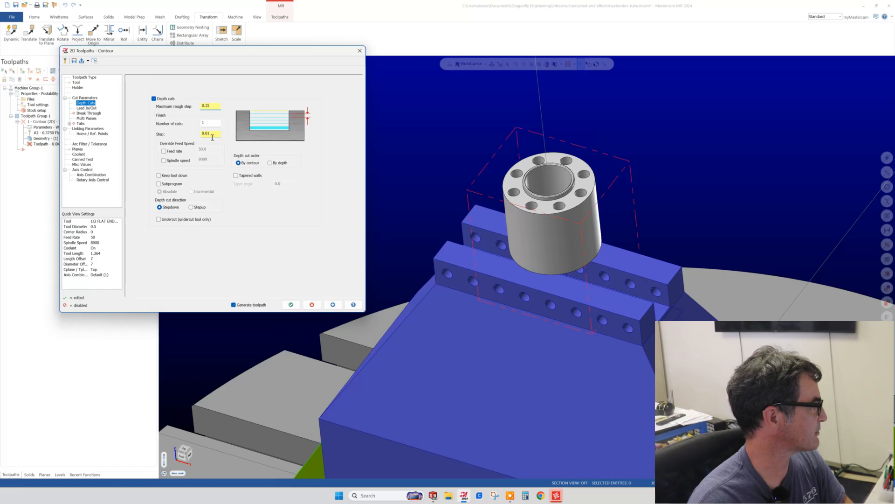
double_click(204, 122)
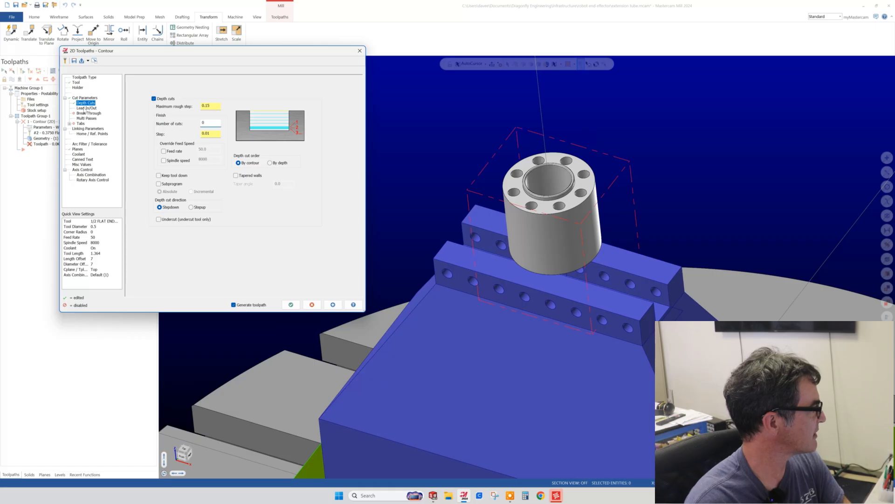
Change the contour's lead-in entry line to Profile ramp with a ramp angle of 4.
click(85, 109)
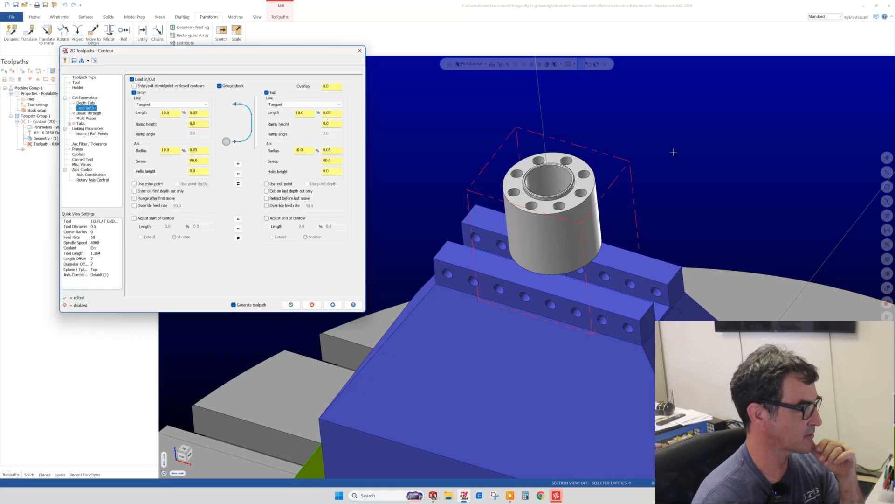
click(175, 105)
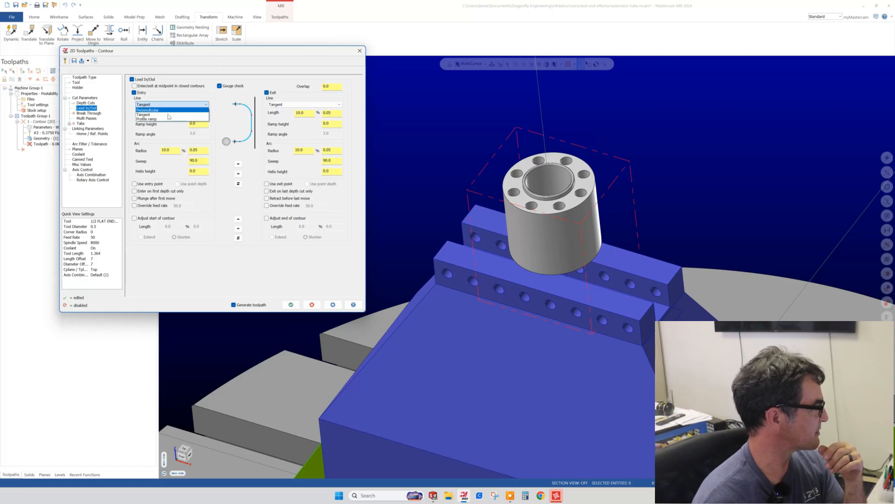
click(167, 119)
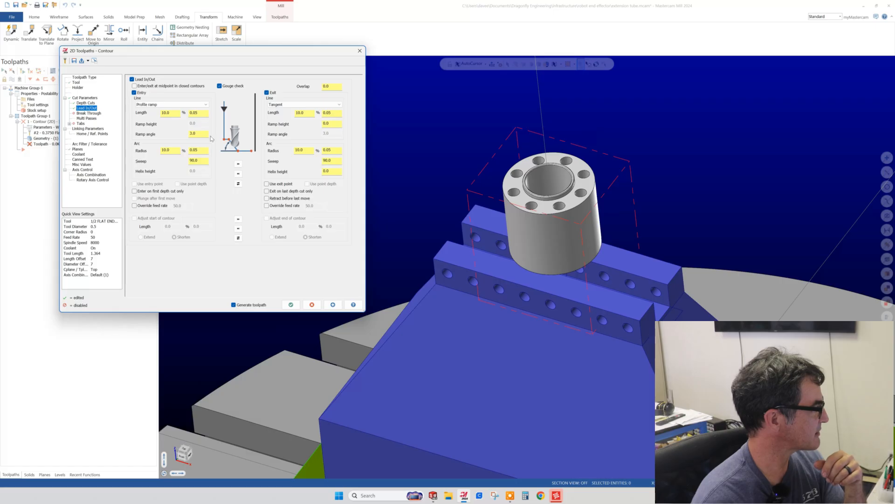
double_click(204, 133)
text(4)
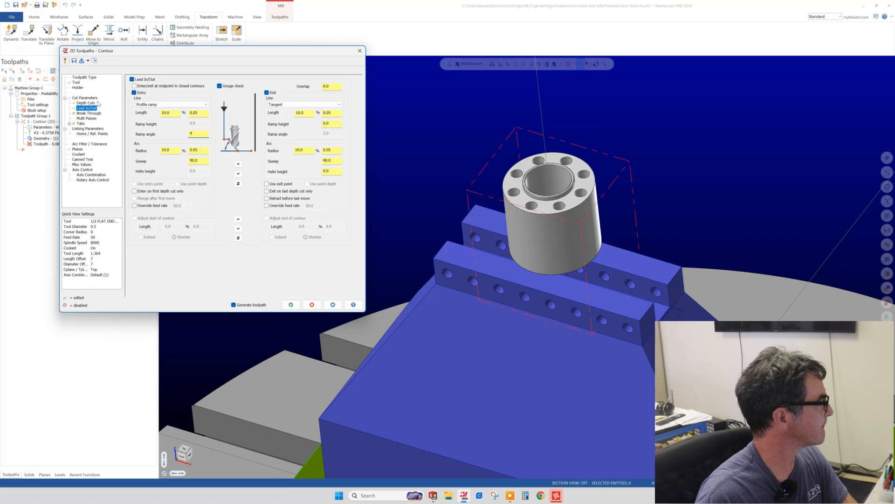
Pick the cut depth from the tube's lower edge, adjust it to -1.39, and regenerate the contour toolpath.
click(88, 114)
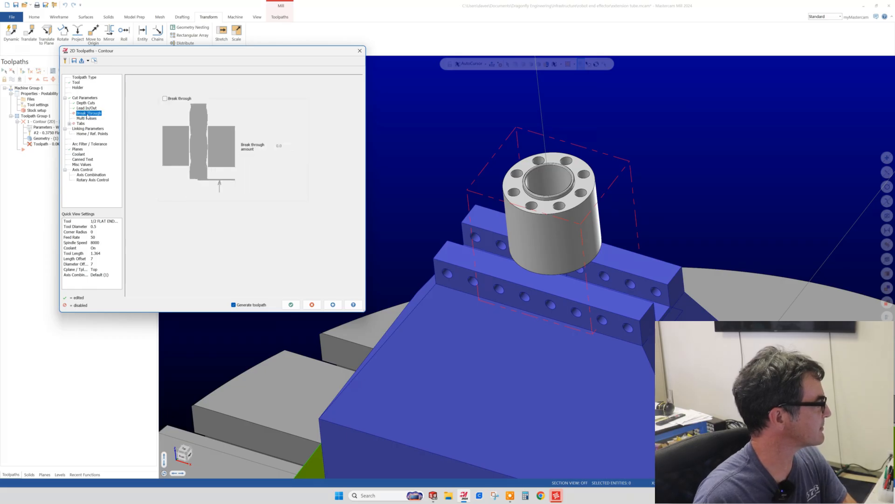
click(93, 120)
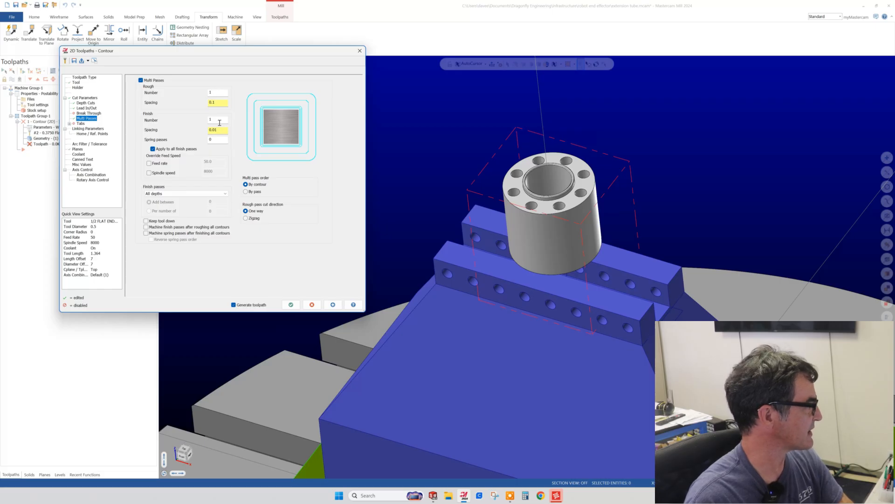
click(84, 129)
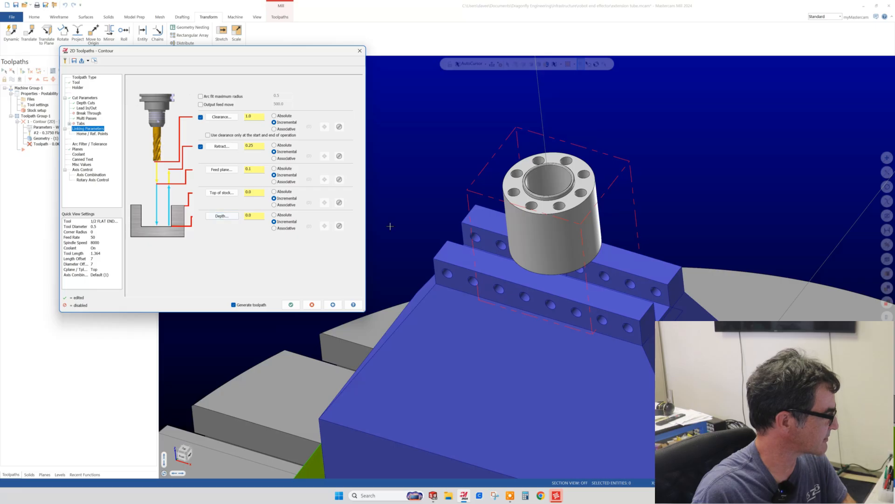
click(232, 217)
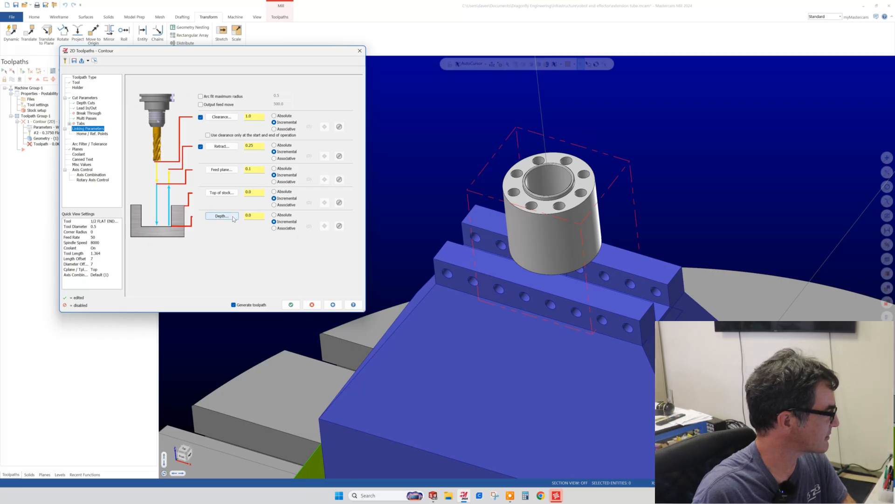
click(542, 276)
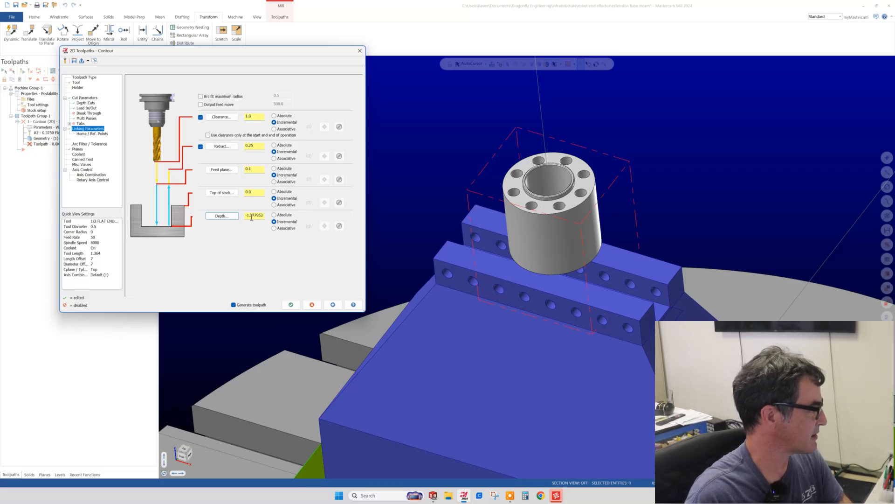
drag(253, 214, 264, 215)
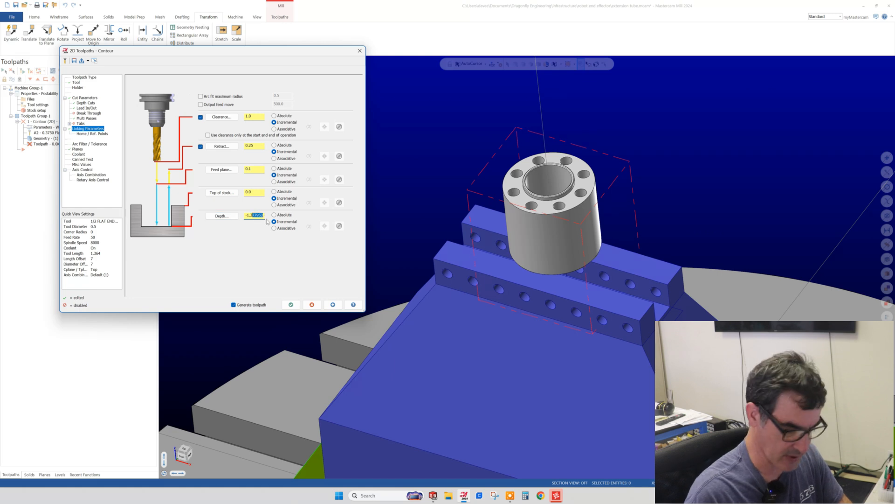
text(9)
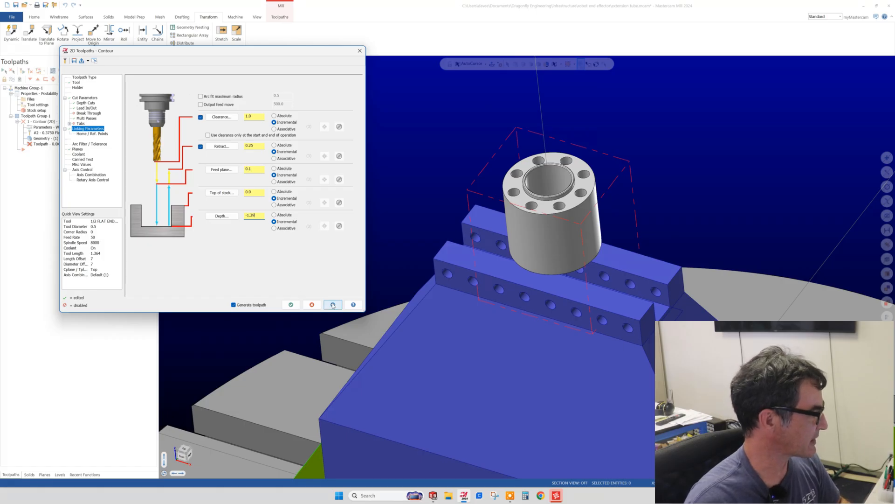
click(332, 305)
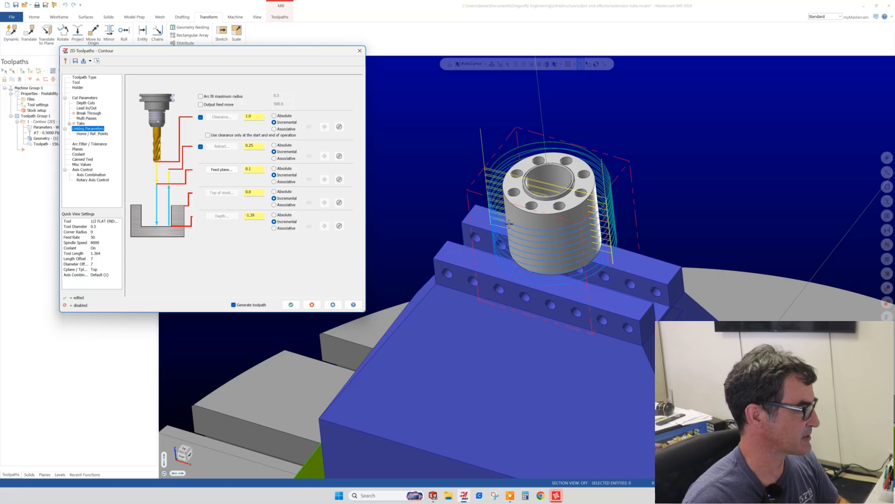
Examine the generated contour passes around the tube and their clearance above the fixture jaws.
mouse_move(525, 255)
middle_down()
mouse_move(552, 203)
mouse_move(540, 214)
mouse_move(536, 245)
middle_up()
scroll(606, 207, up, 5)
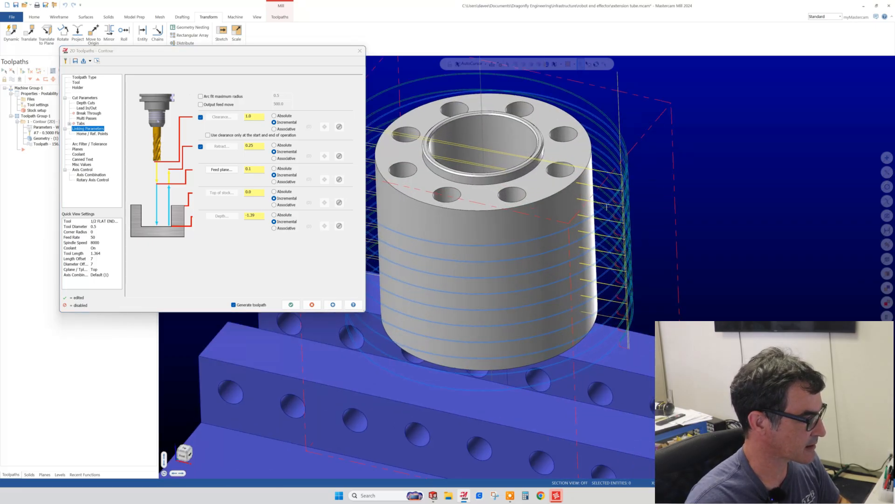
scroll(606, 206, up, 3)
scroll(607, 207, down, 3)
middle_drag(624, 247, 654, 233)
scroll(654, 281, down, 3)
scroll(654, 282, down, 3)
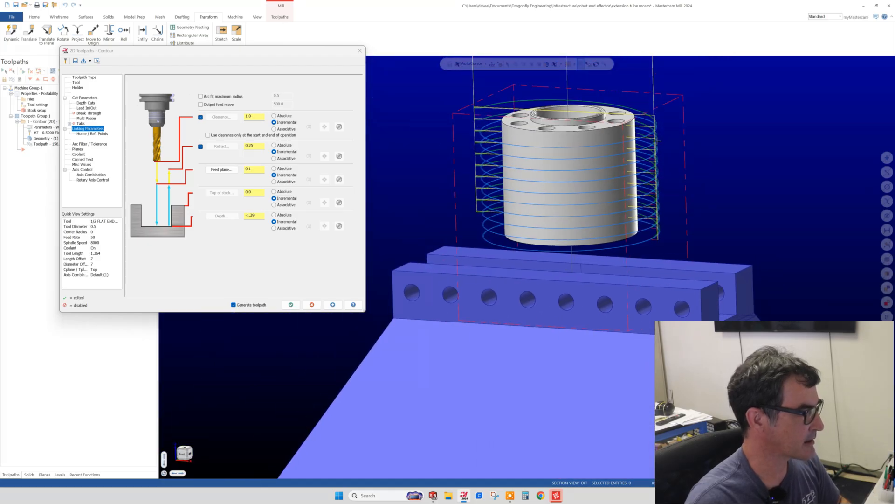
scroll(648, 124, up, 2)
middle_drag(611, 190, 587, 201)
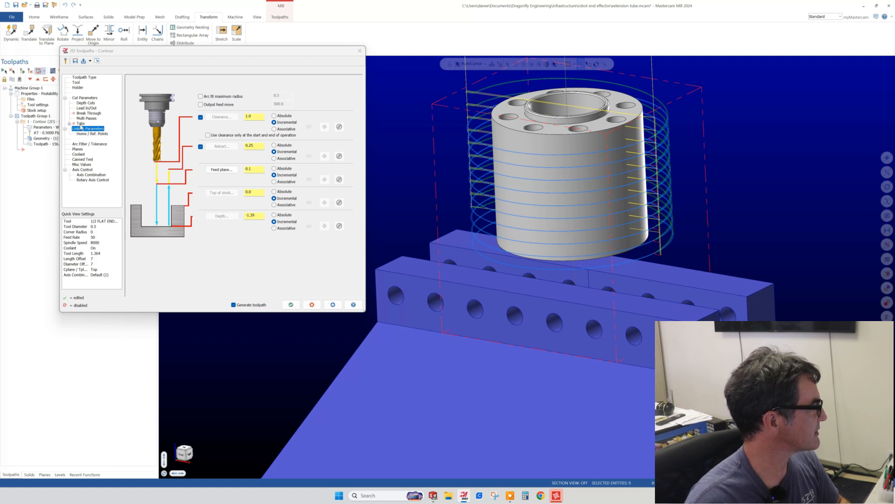
Disable applying spring passes to all finish passes, limit finish passes to Final depth, and regenerate the contour.
click(82, 119)
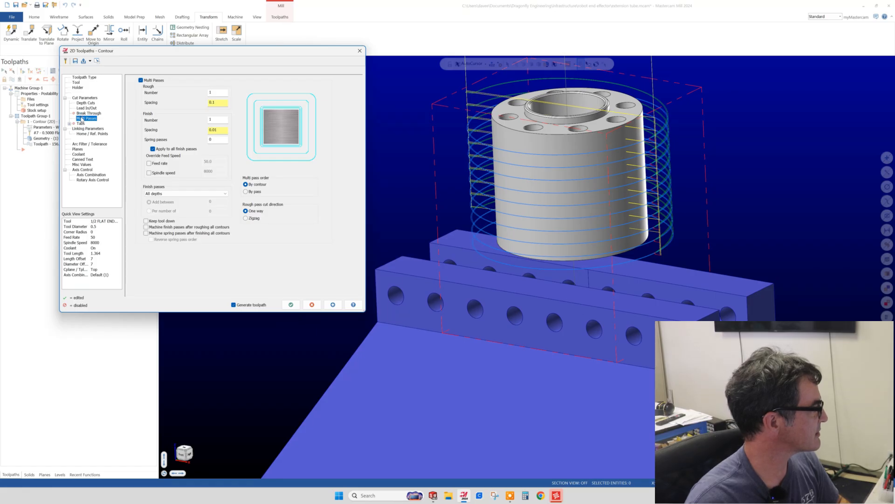
click(153, 149)
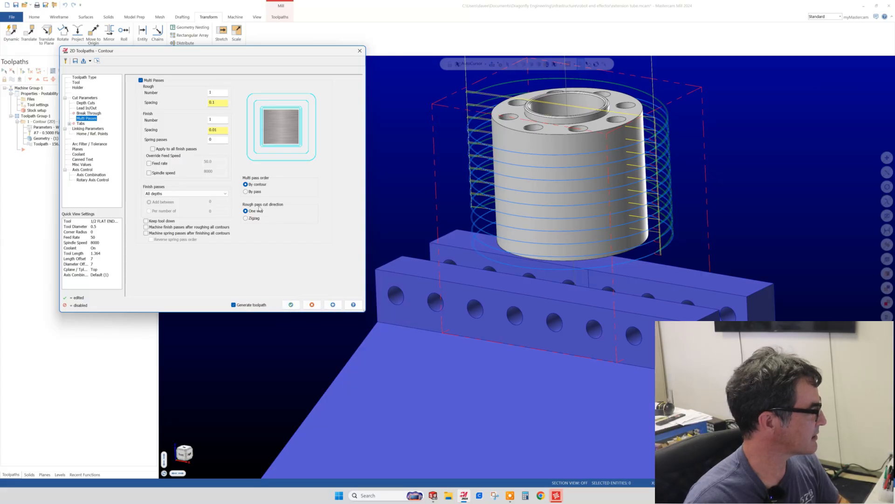
click(195, 193)
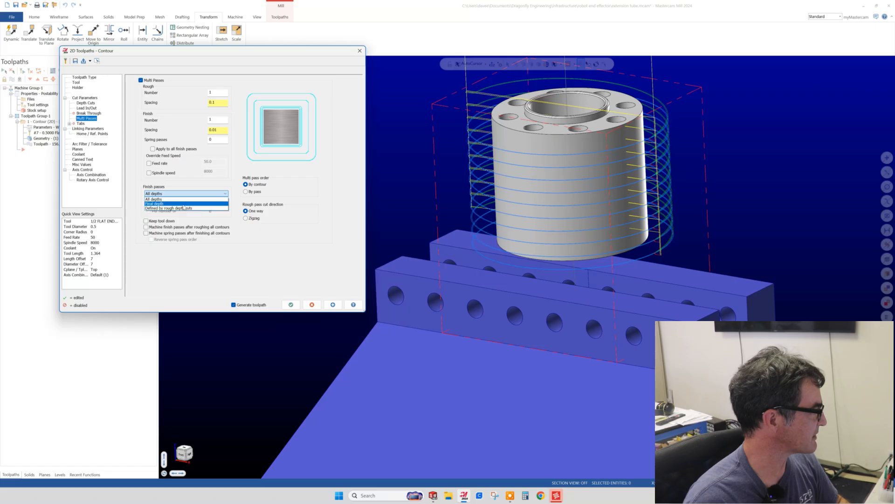
click(184, 204)
click(333, 304)
Set the number of finish passes in the contour's multi-pass settings to 0 and regenerate the toolpath.
middle_drag(655, 160, 682, 155)
scroll(681, 183, down, 2)
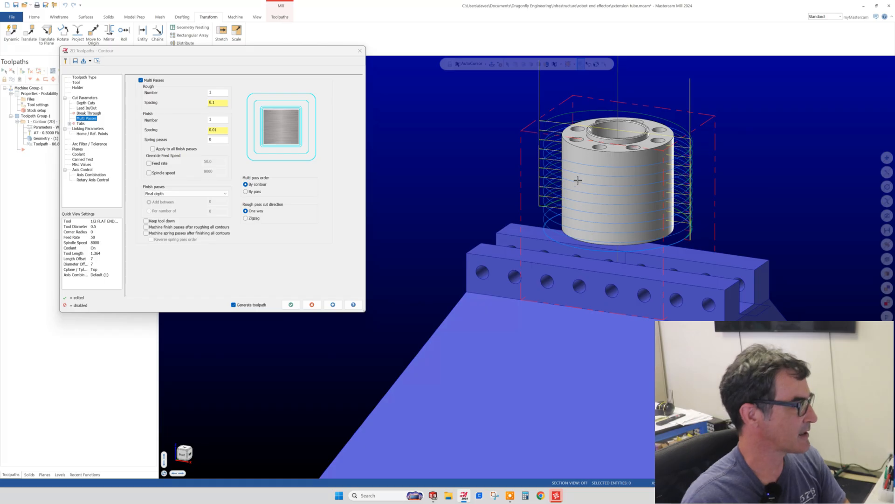
scroll(583, 188, up, 5)
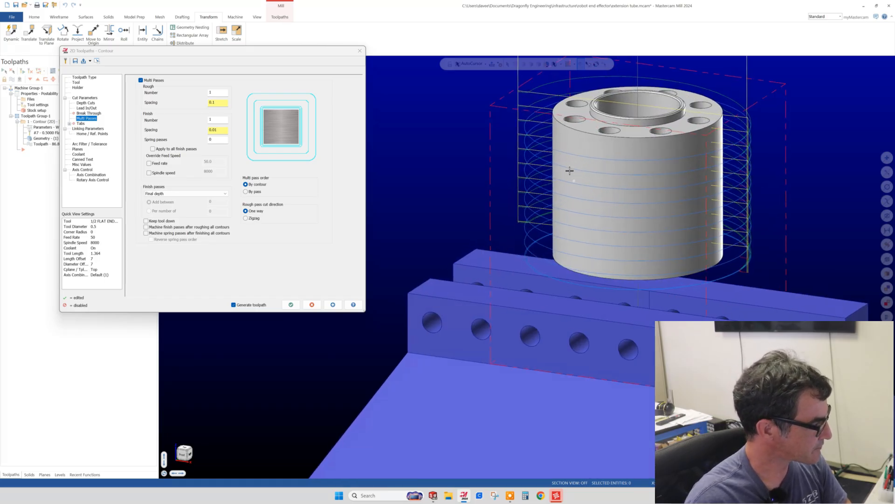
mouse_move(569, 166)
middle_down()
mouse_move(566, 159)
mouse_move(563, 176)
middle_up()
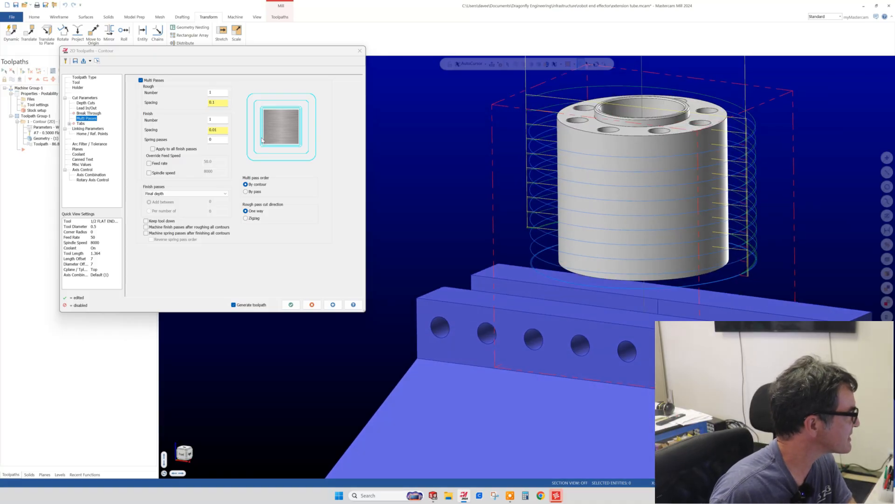
double_click(222, 119)
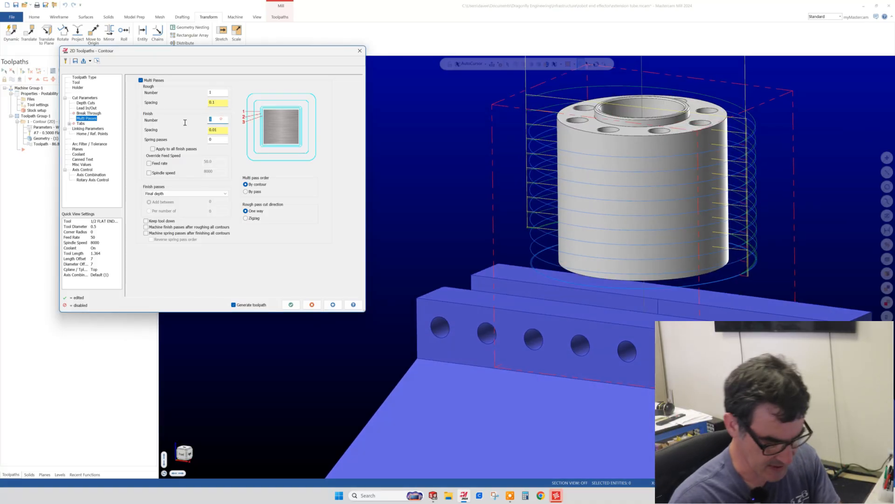
click(334, 306)
middle_drag(563, 119, 630, 104)
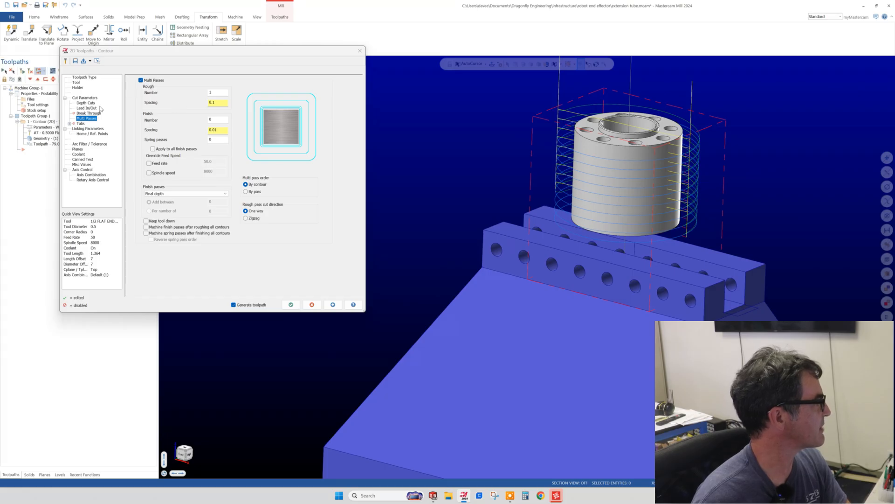
Set the maximum rough step for the contour's depth cuts to 1.4 and regenerate the toolpath.
click(83, 104)
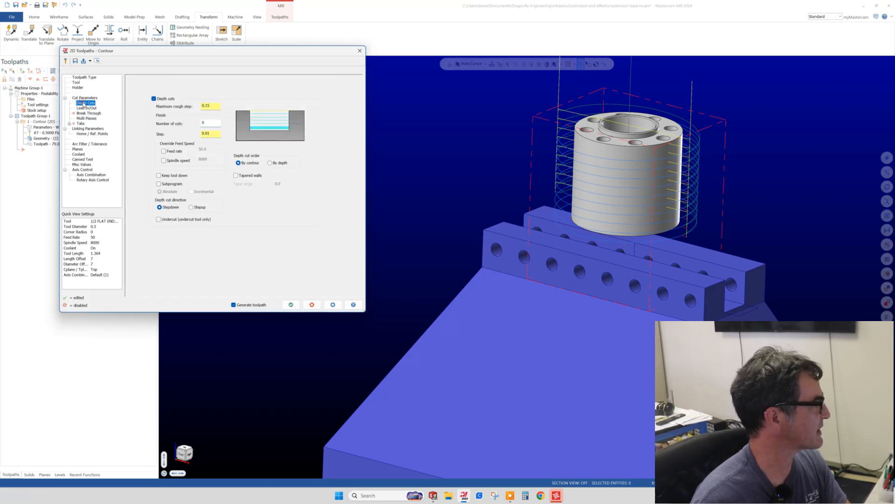
double_click(209, 106)
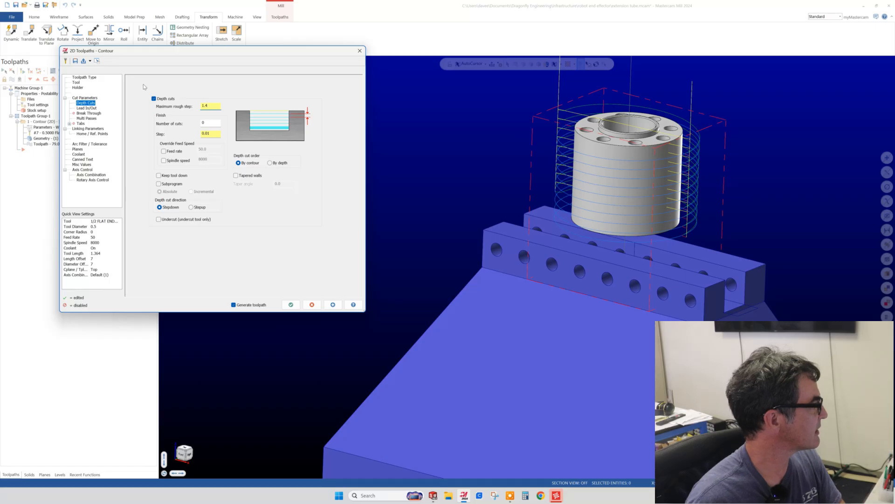
text(1.4)
click(335, 304)
middle_drag(608, 167, 616, 192)
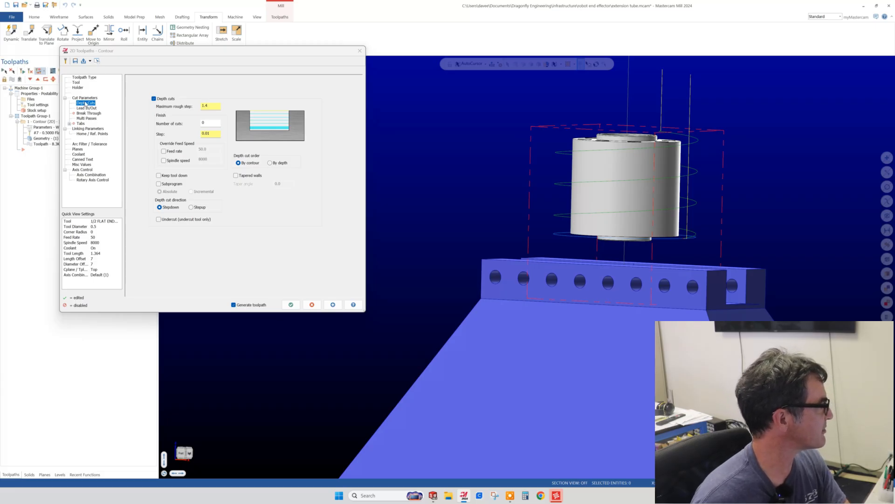
Set the contour's profile ramp entry angle to 2 and regenerate the toolpath.
click(85, 98)
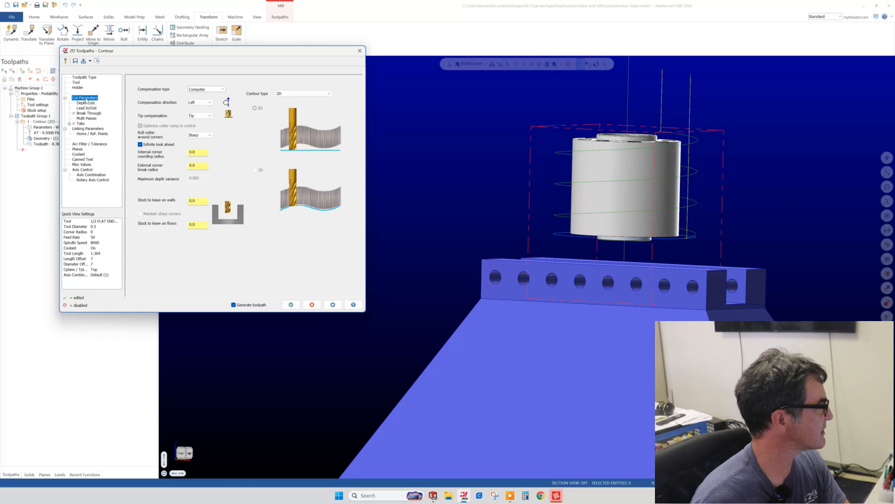
click(90, 108)
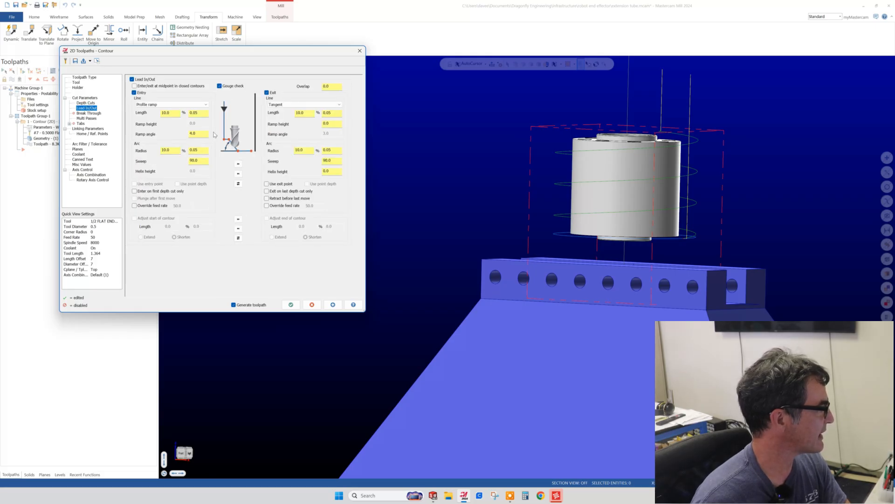
drag(200, 133, 182, 133)
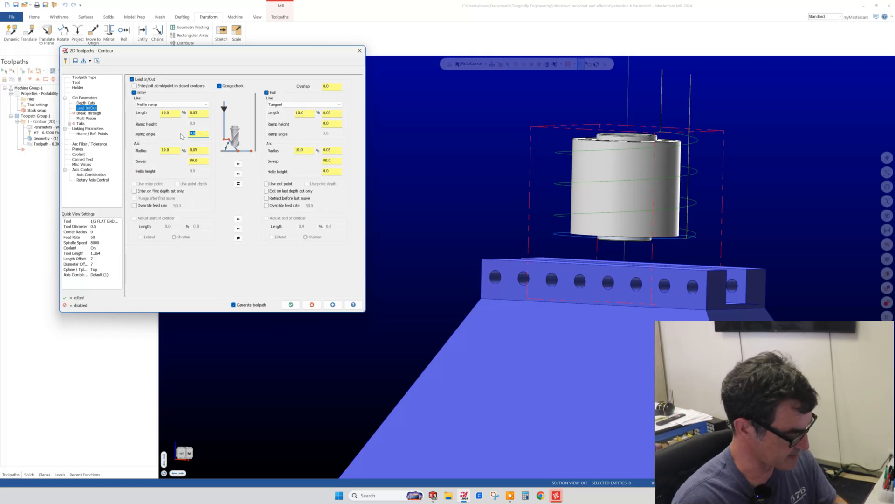
text(2)
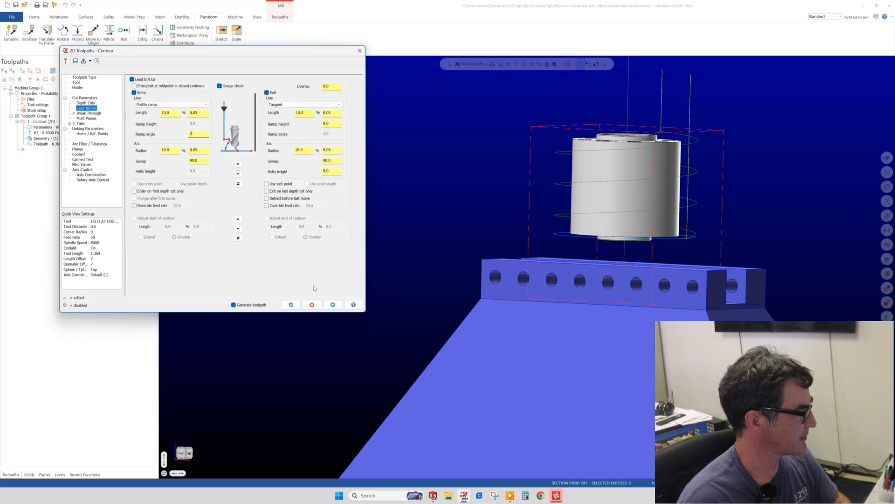
click(333, 304)
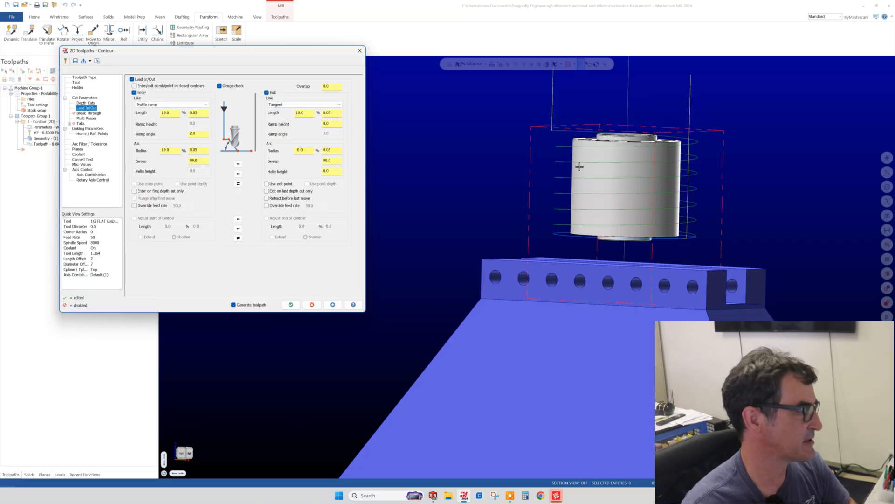
Set the profile ramp entry angle to 1.5 and regenerate the contour around the tube.
double_click(200, 133)
text(1.5)
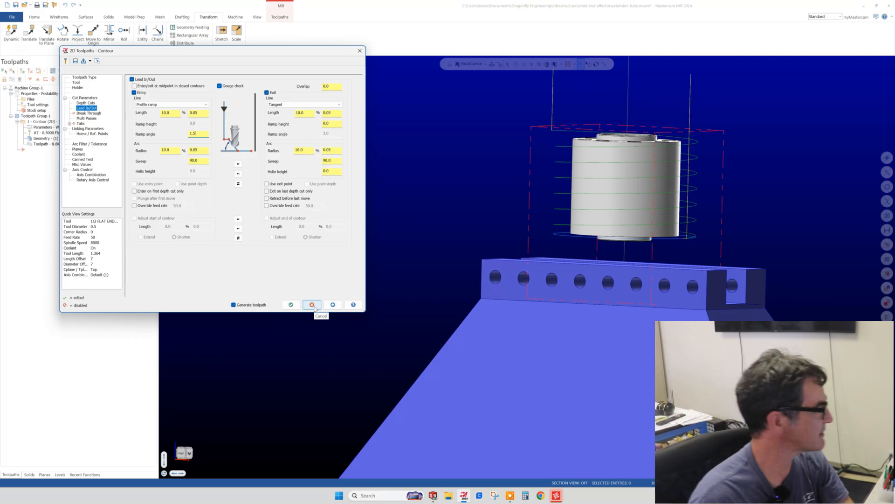
click(333, 305)
middle_drag(684, 173, 706, 187)
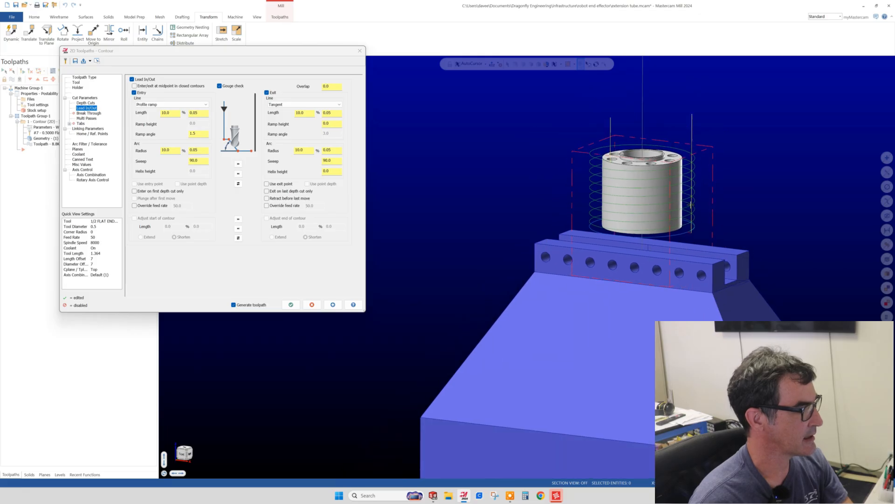
scroll(706, 187, up, 2)
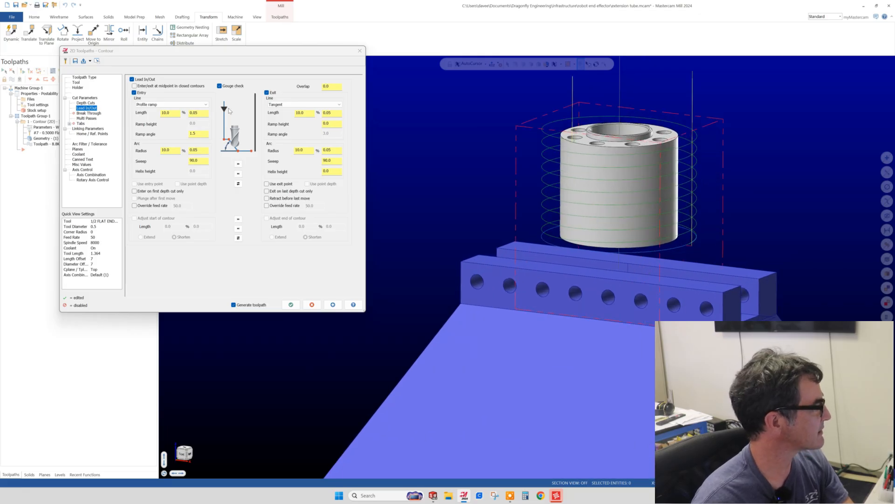
Set the maximum rough step for the contour's depth cuts to 0.7, regenerate, and inspect the passes around the tube.
click(85, 103)
drag(215, 105, 201, 107)
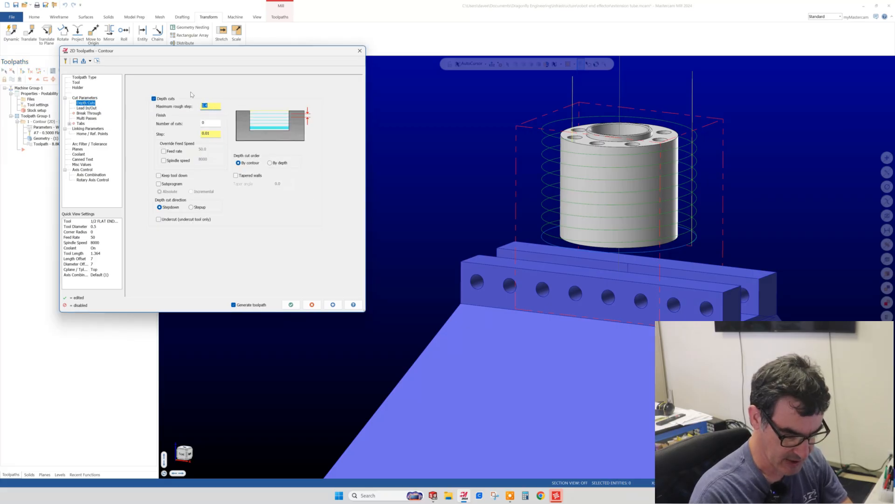
text(.)
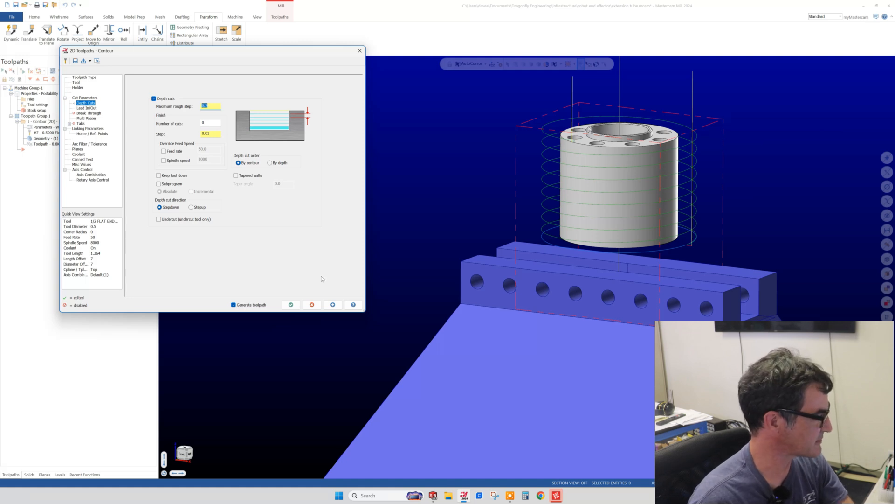
click(333, 304)
middle_drag(565, 203, 565, 189)
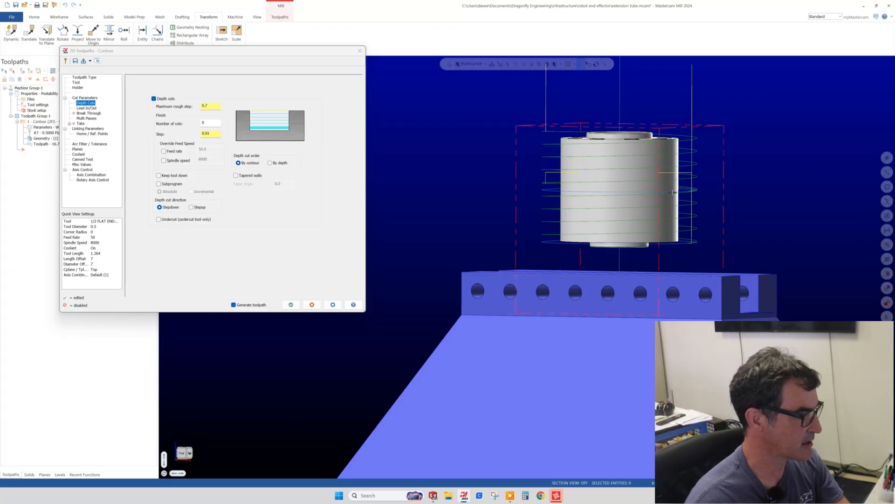
scroll(676, 175, up, 2)
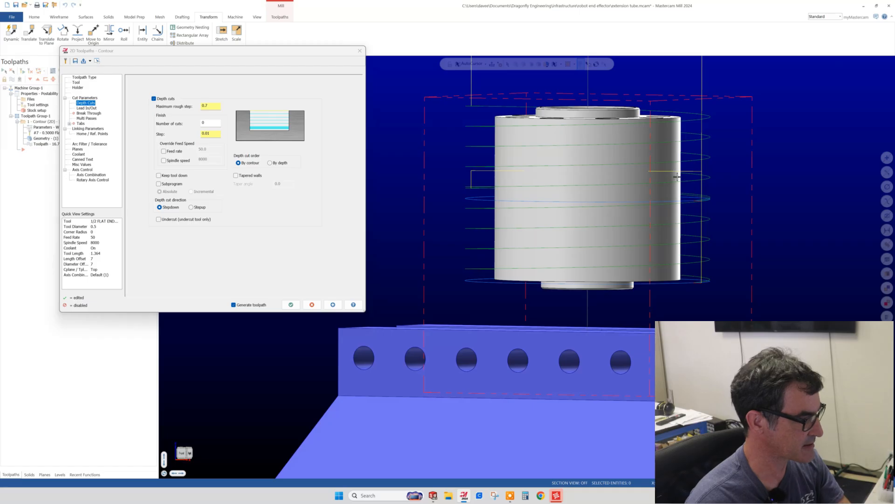
middle_drag(676, 175, 661, 214)
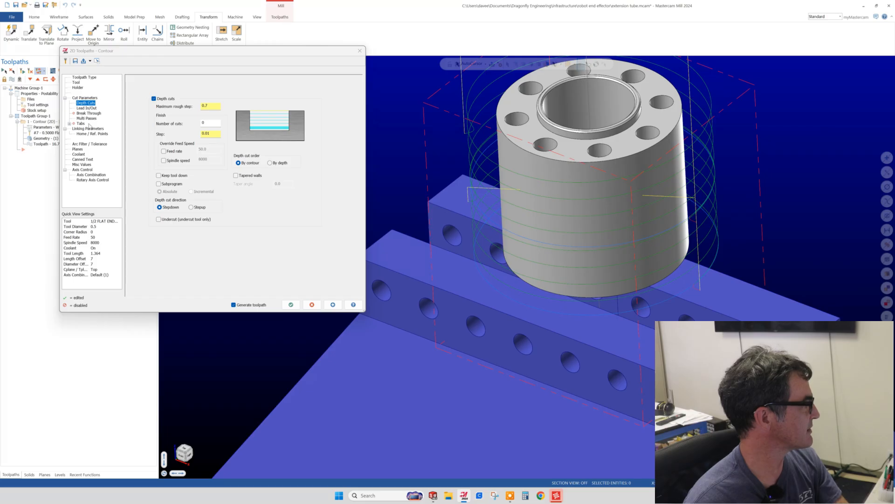
Set the contour's retract and clearance heights to 1.25, regenerate, and inspect the linking move above the tube.
click(88, 128)
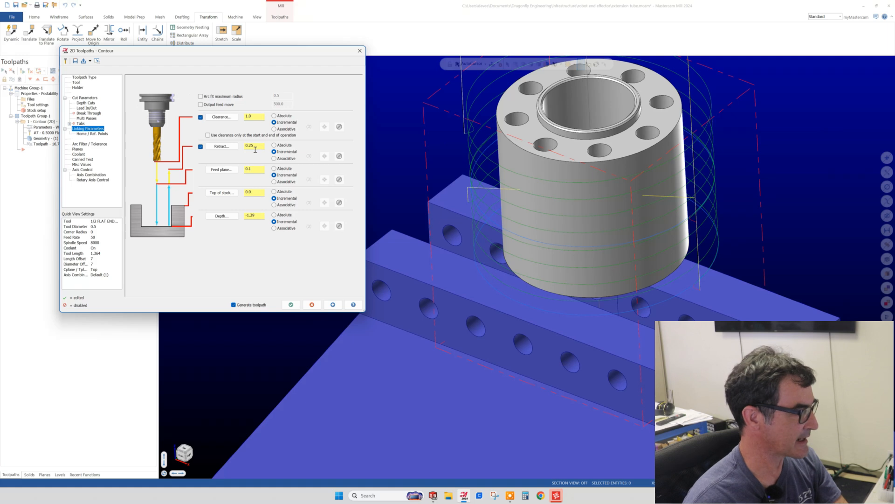
scroll(587, 273, down, 1)
middle_drag(587, 273, 586, 235)
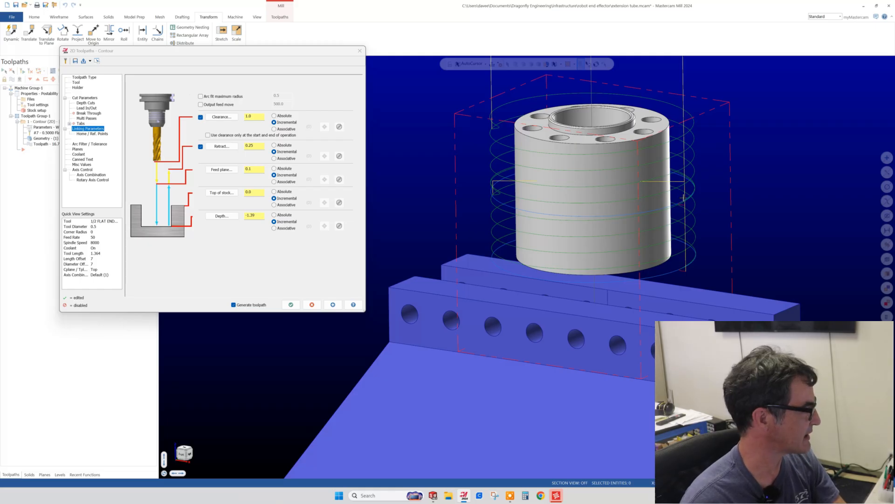
click(262, 145)
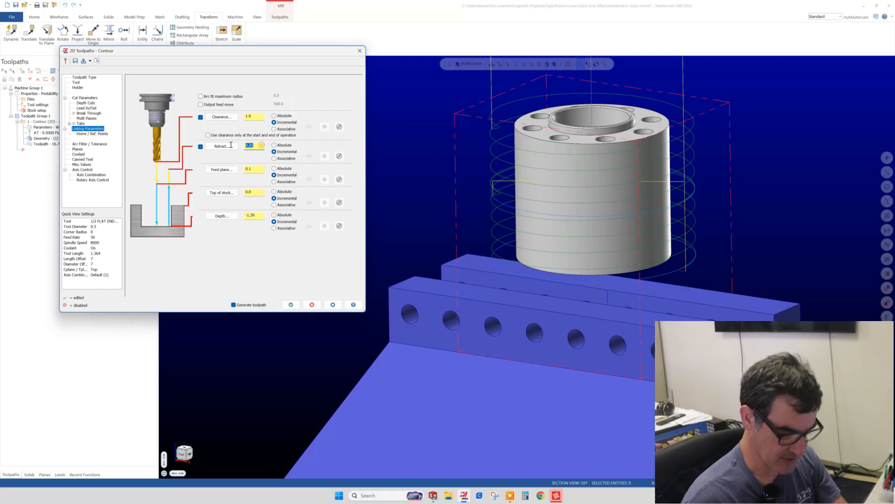
text(1.)
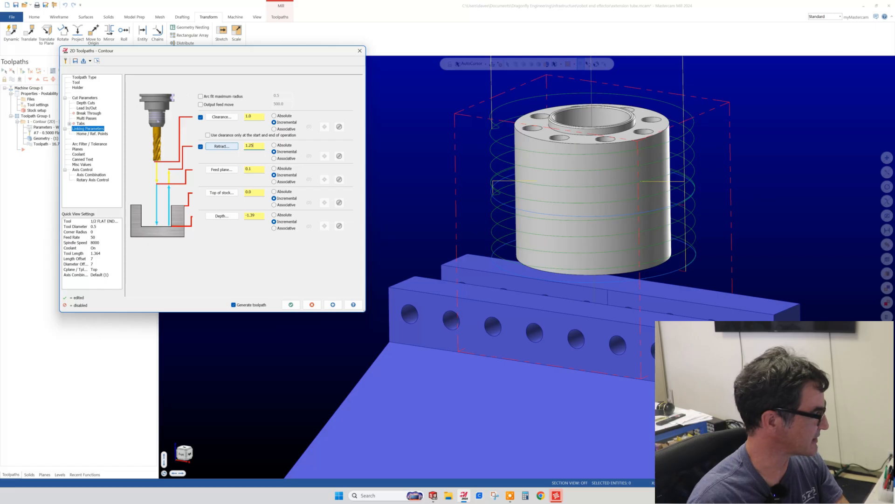
double_click(254, 117)
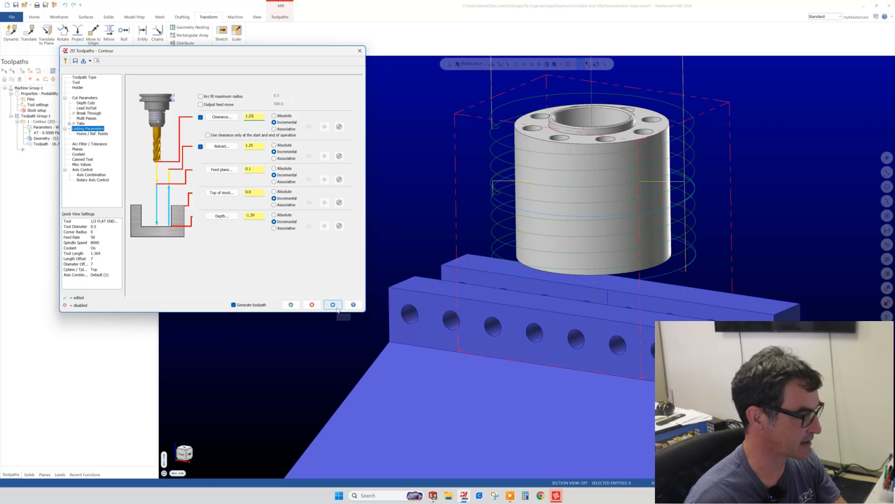
click(334, 305)
scroll(555, 303, down, 2)
middle_drag(558, 319, 532, 315)
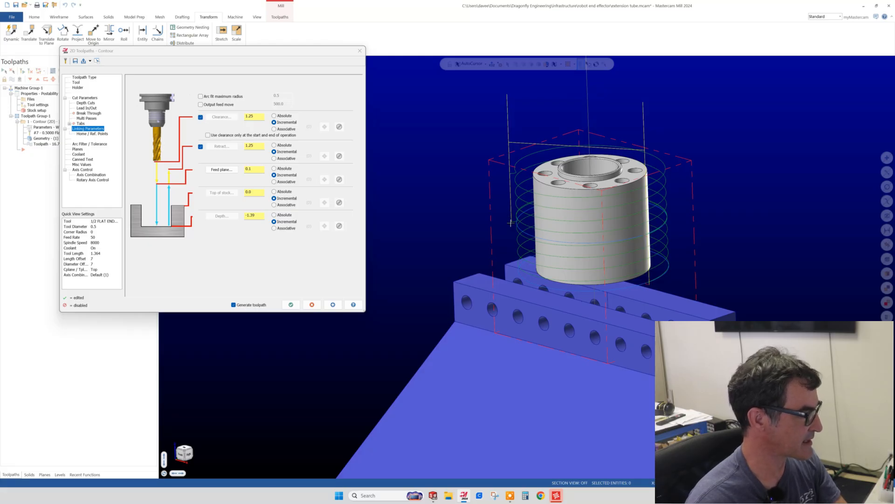
middle_drag(669, 176, 674, 101)
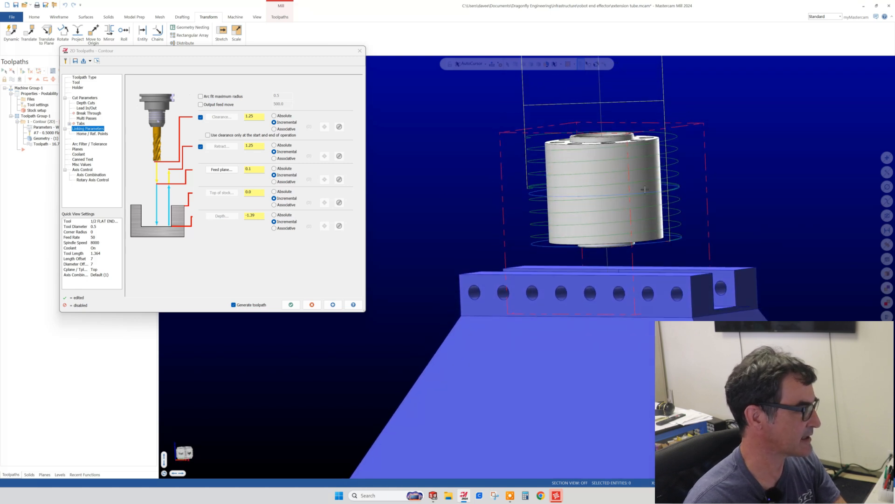
middle_drag(644, 189, 661, 120)
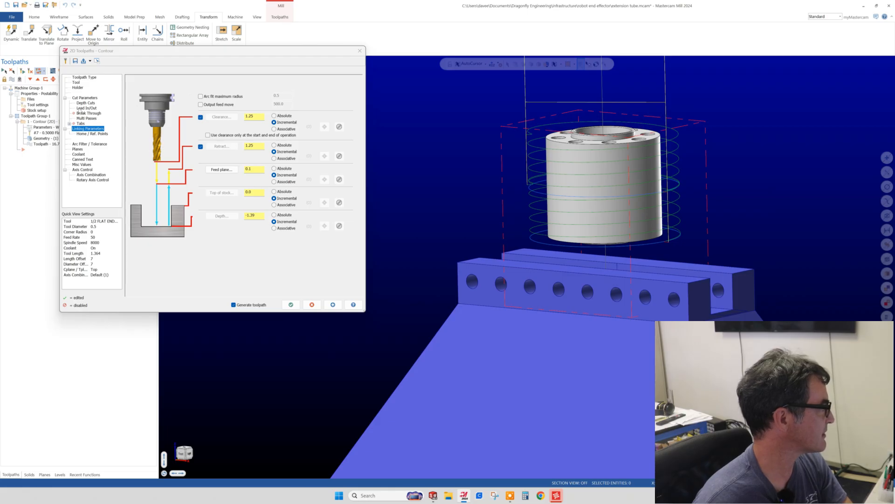
Set the maximum rough step for the depth cuts to 1.4, regenerate the toolpath, and accept the contour parameters.
click(87, 108)
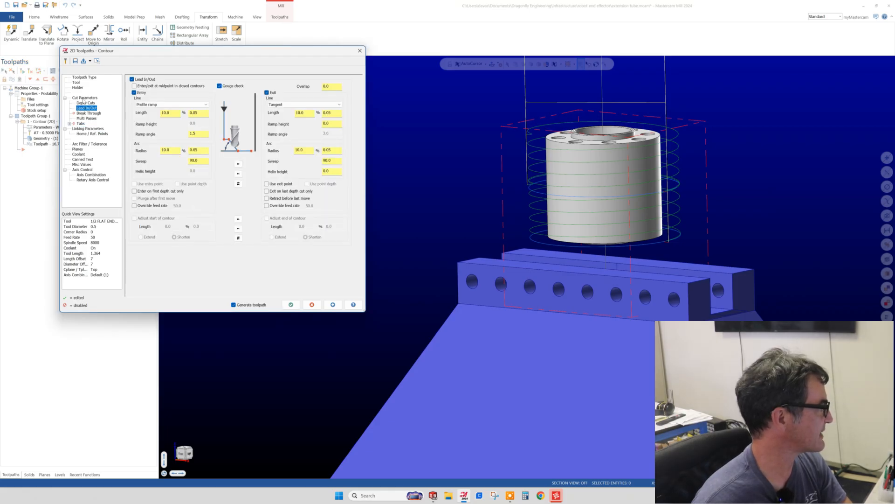
click(84, 98)
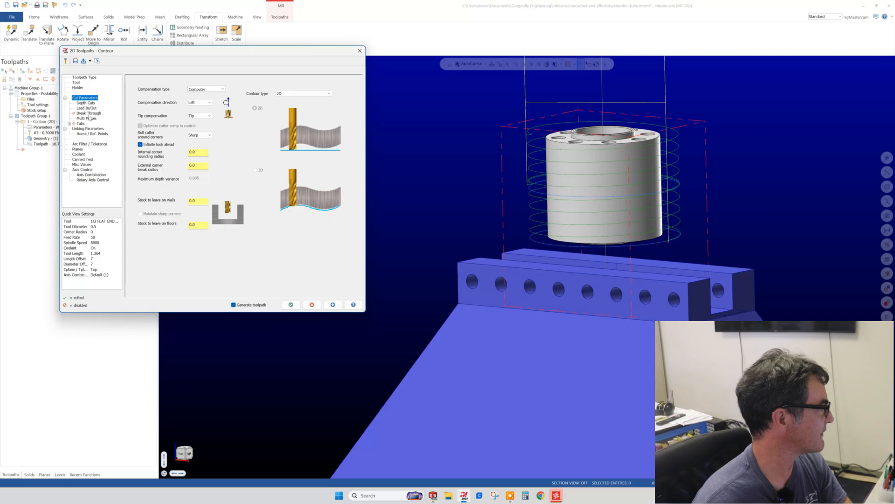
click(86, 108)
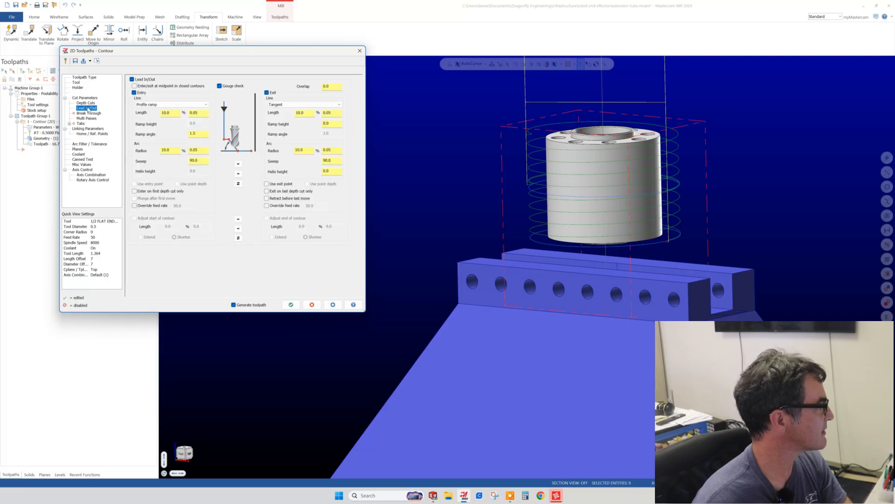
click(86, 103)
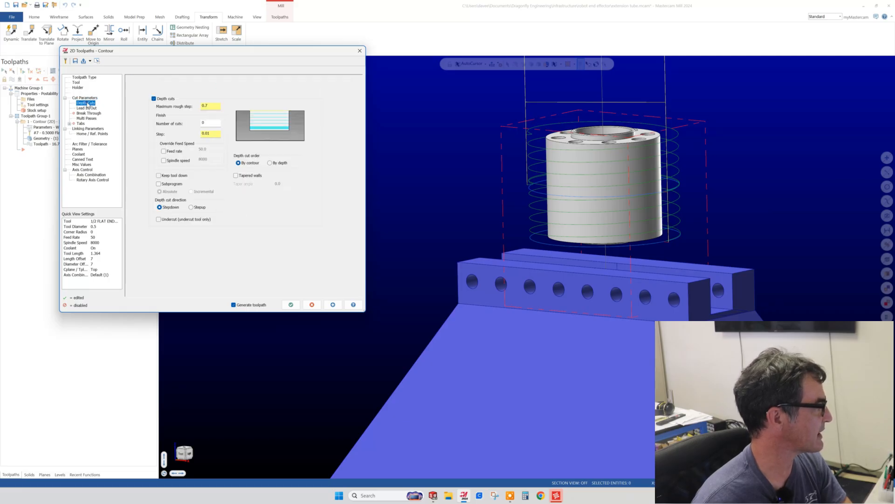
double_click(217, 105)
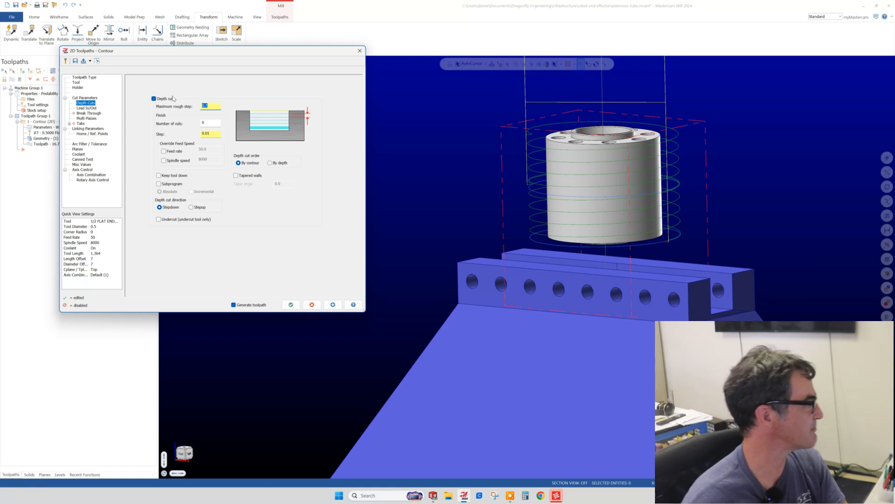
text(1.4)
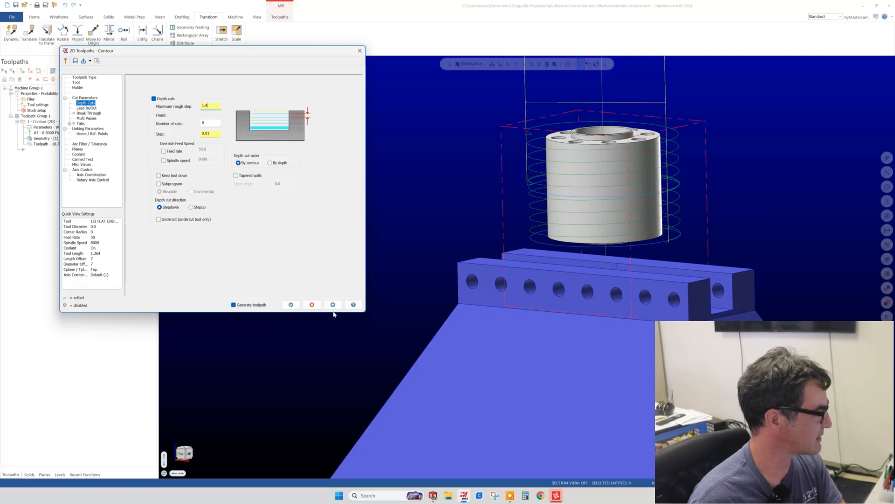
click(334, 305)
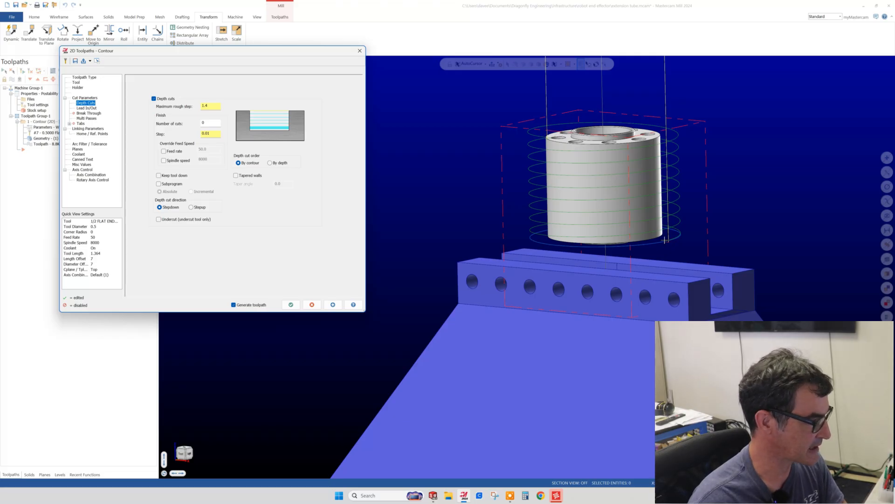
scroll(666, 242, up, 5)
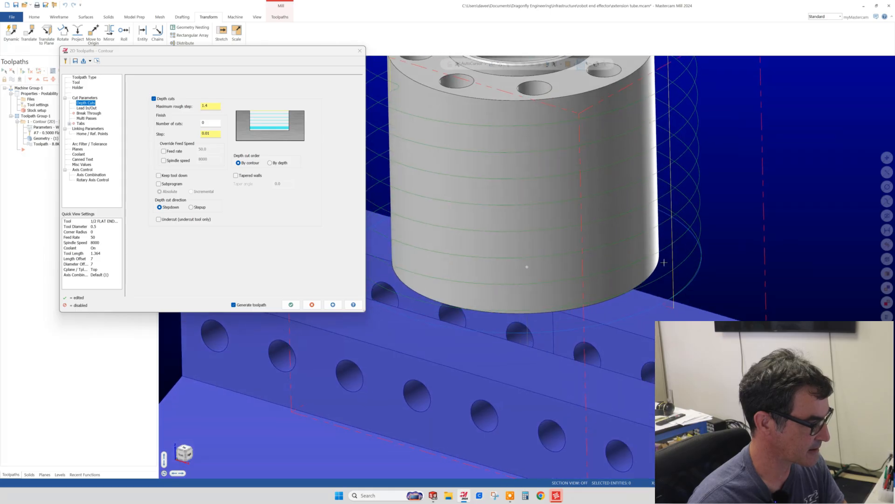
scroll(671, 306, down, 5)
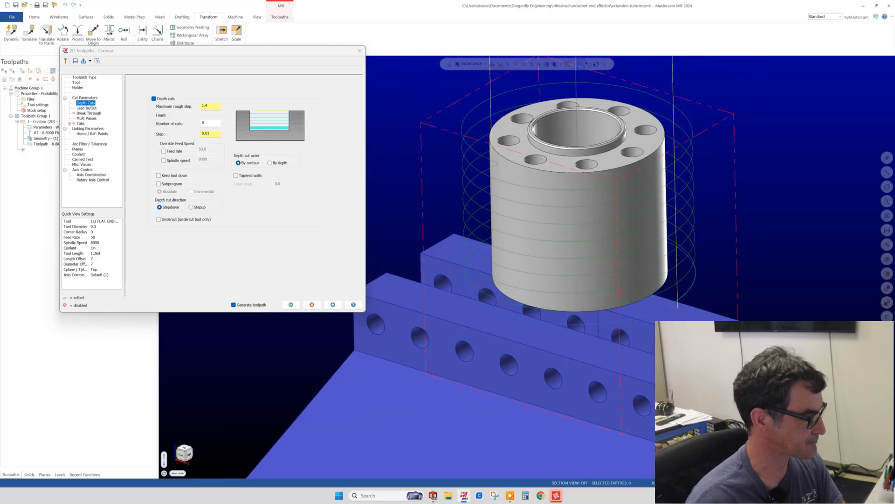
click(291, 304)
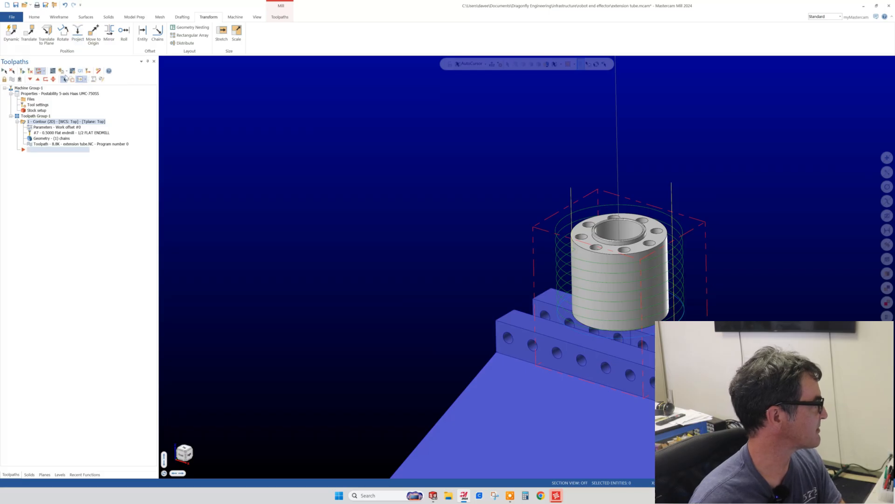
Backplot the outer contour toolpath around the tube from start to finish, then close the backplot.
click(53, 72)
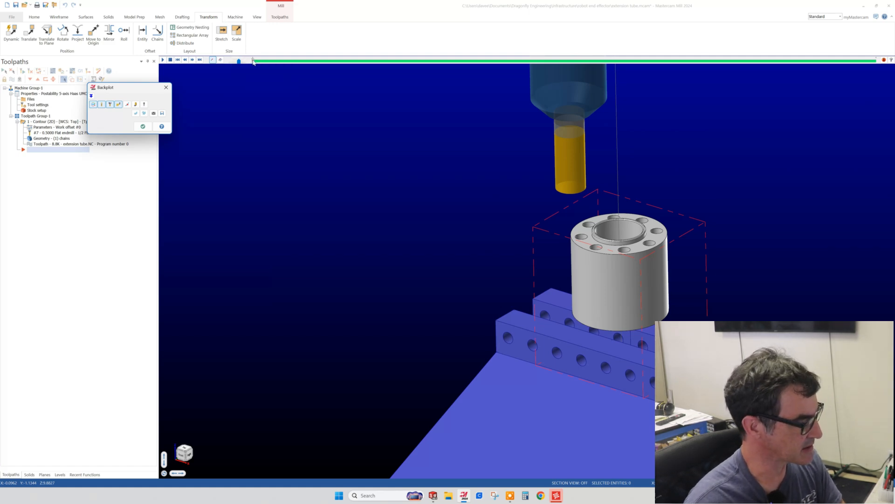
click(254, 61)
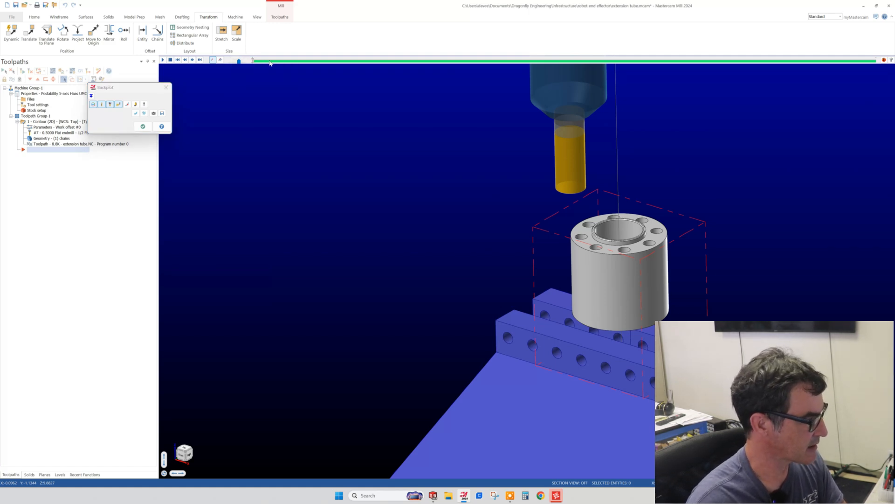
mouse_move(300, 68)
mouse_down()
mouse_move(408, 73)
mouse_move(608, 59)
mouse_up()
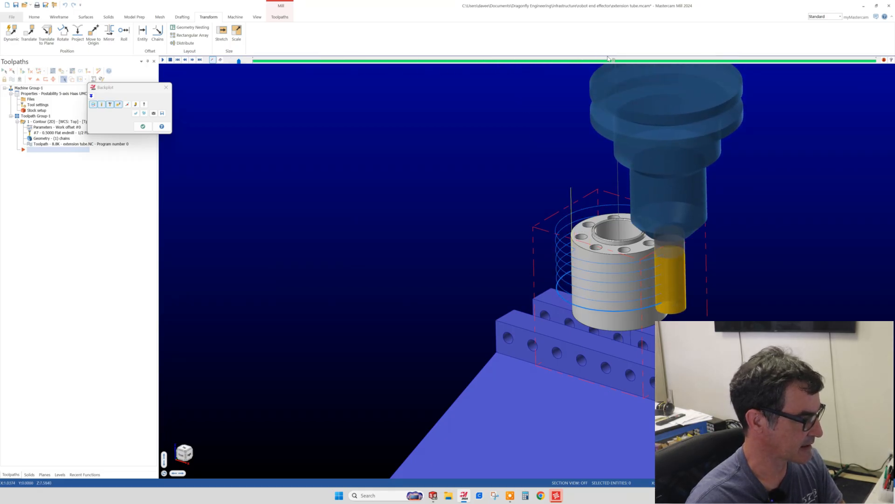
middle_drag(646, 291, 666, 271)
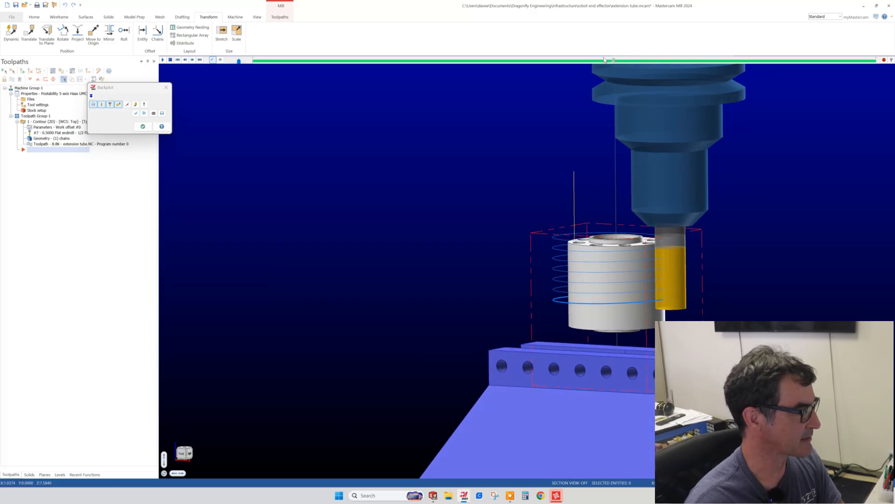
drag(613, 62, 254, 61)
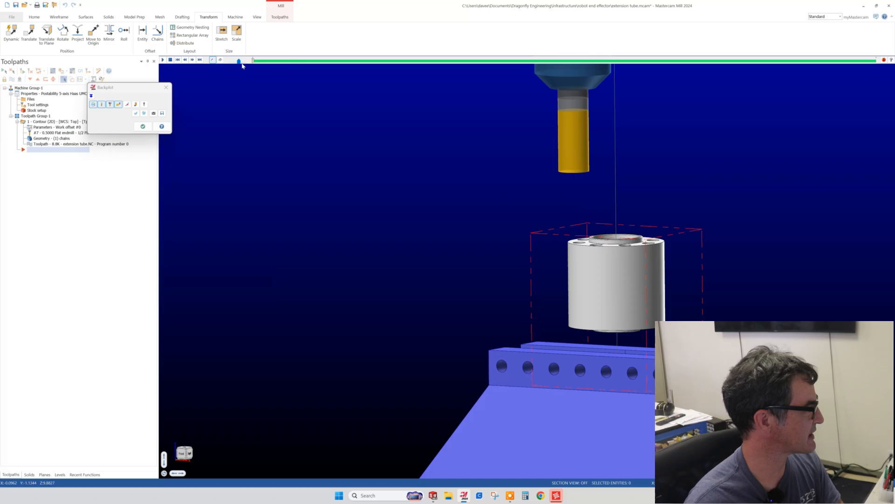
click(163, 59)
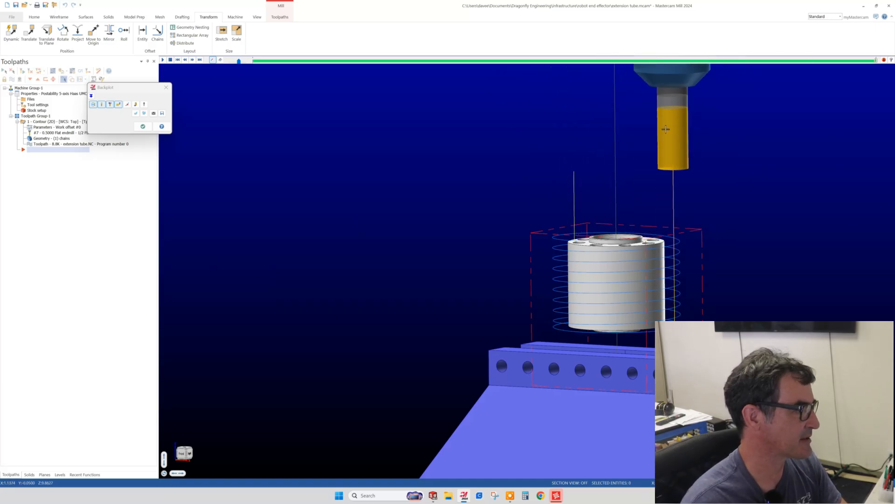
scroll(655, 158, down, 3)
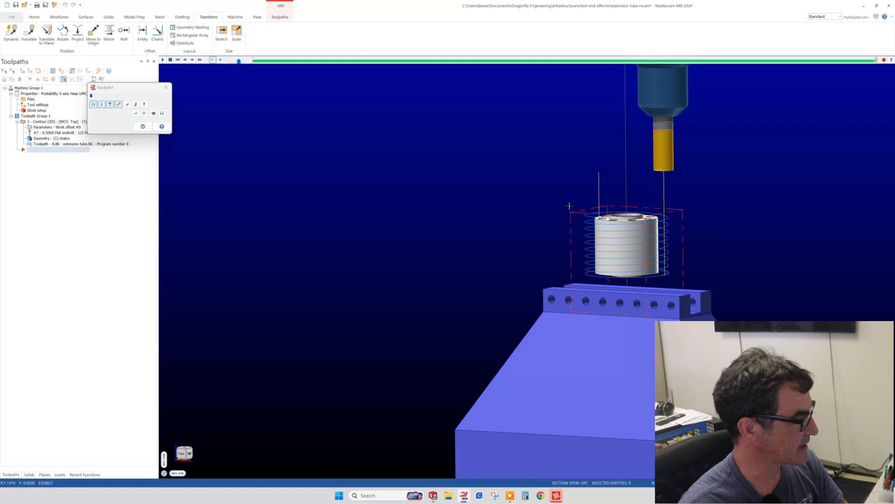
click(146, 130)
Save the part file as extension tube.mcam in the robot end effector folder, replacing the existing file.
middle_drag(523, 204, 513, 231)
scroll(686, 248, down, 3)
scroll(700, 246, up, 6)
scroll(708, 228, down, 2)
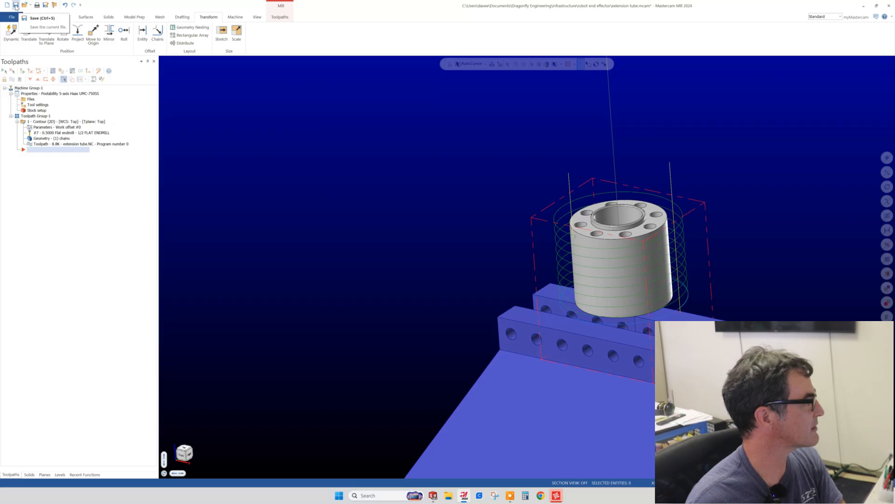
click(15, 7)
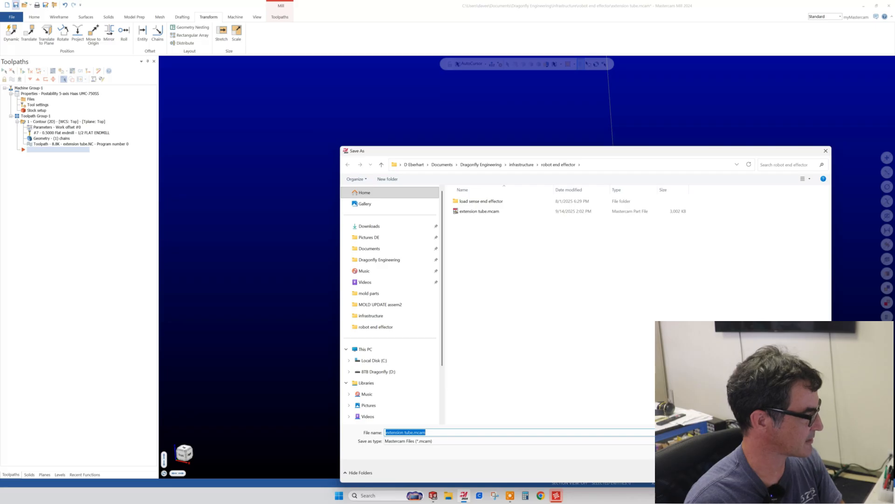
key(Return)
click(464, 248)
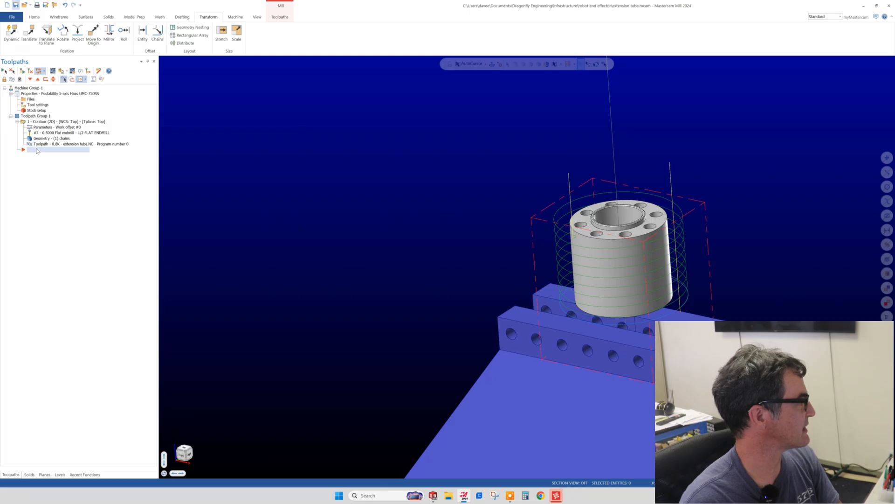
Create a Drill toolpath on the eight small holes in the tube's top face, selecting them in order around the bore.
right_click(38, 150)
mouse_move(81, 156)
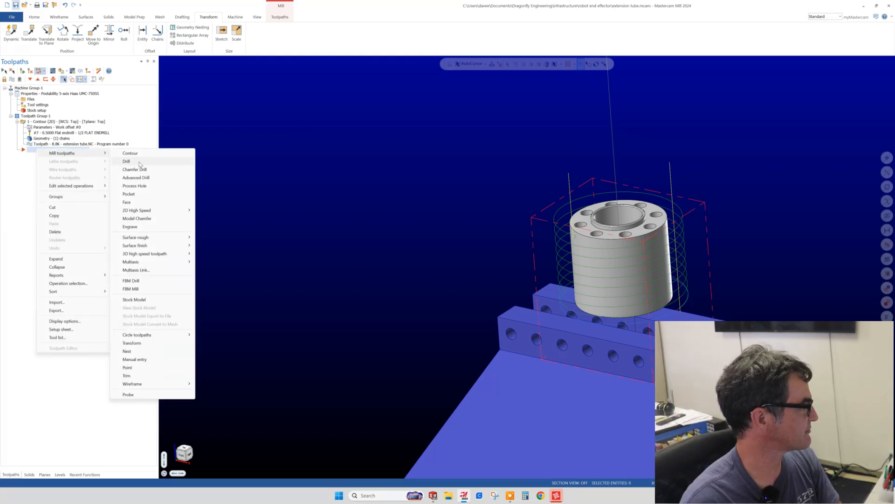
click(139, 162)
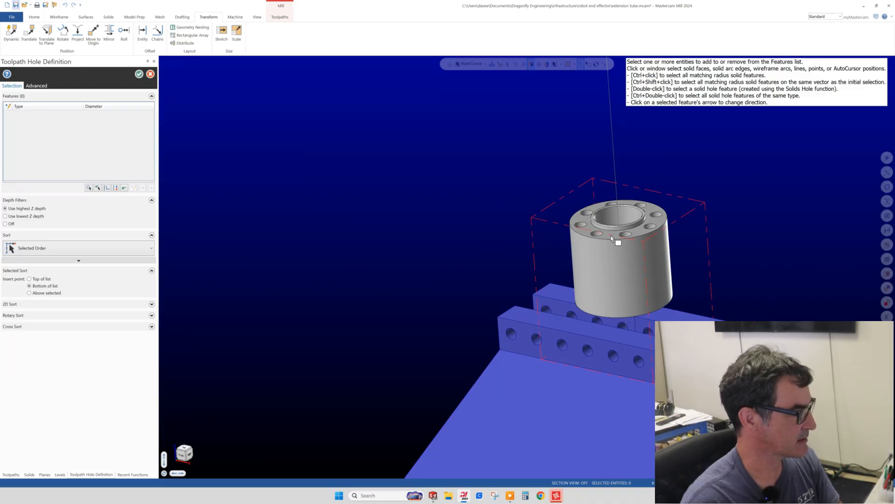
scroll(571, 207, up, 3)
click(573, 205)
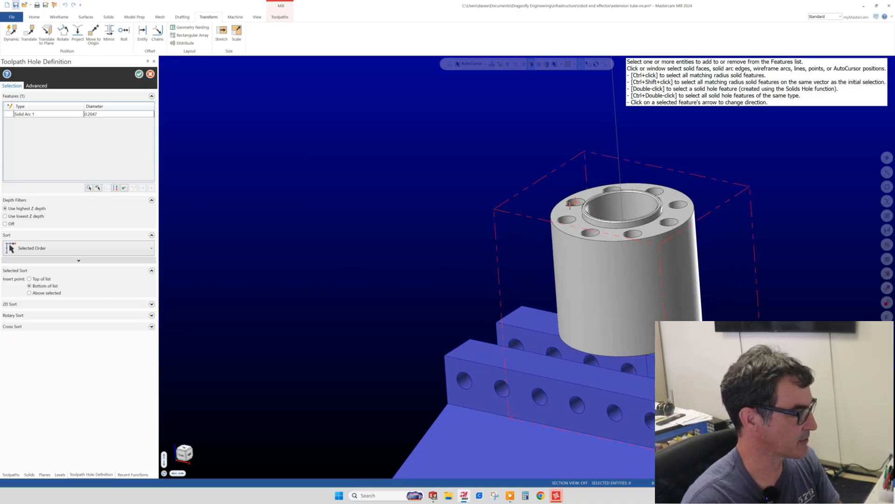
click(609, 190)
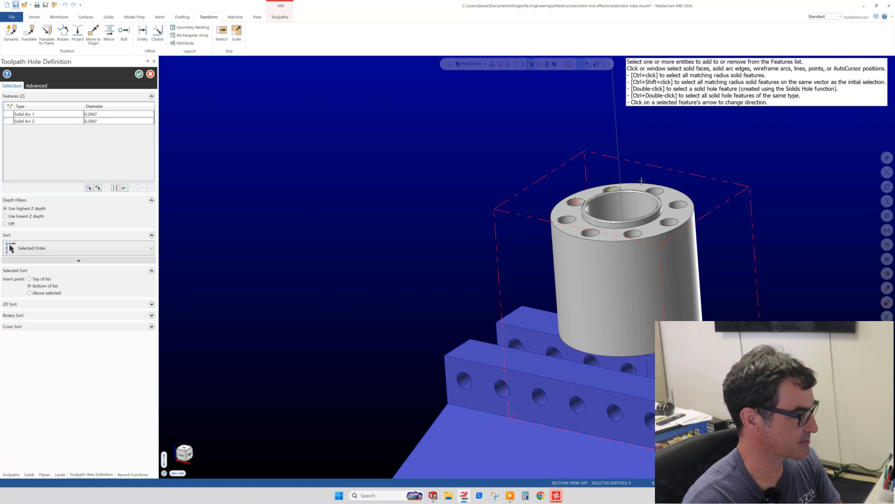
click(655, 191)
click(678, 206)
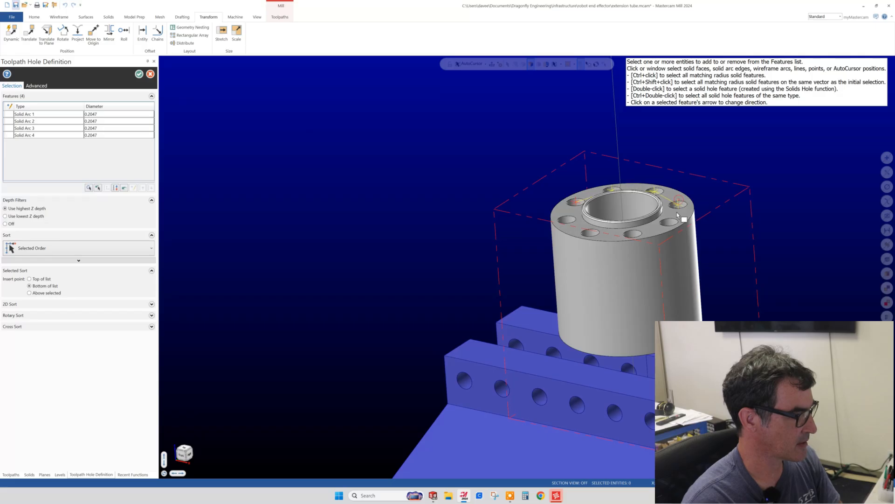
click(670, 222)
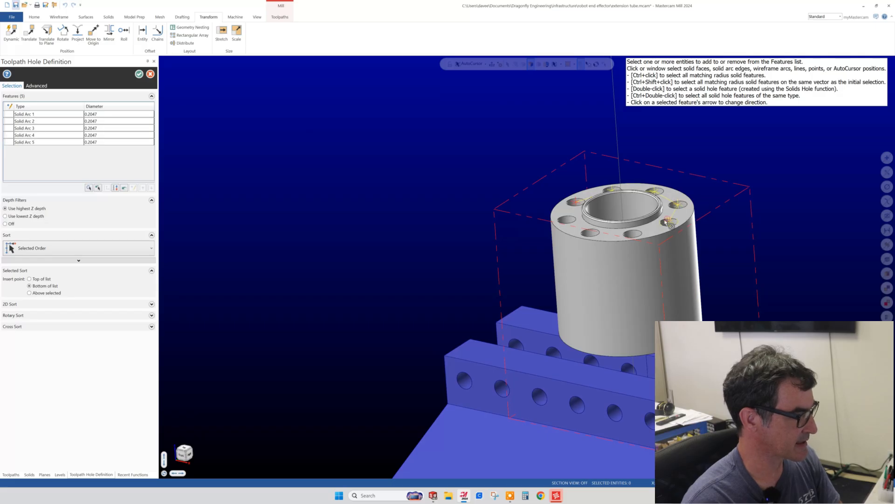
click(637, 233)
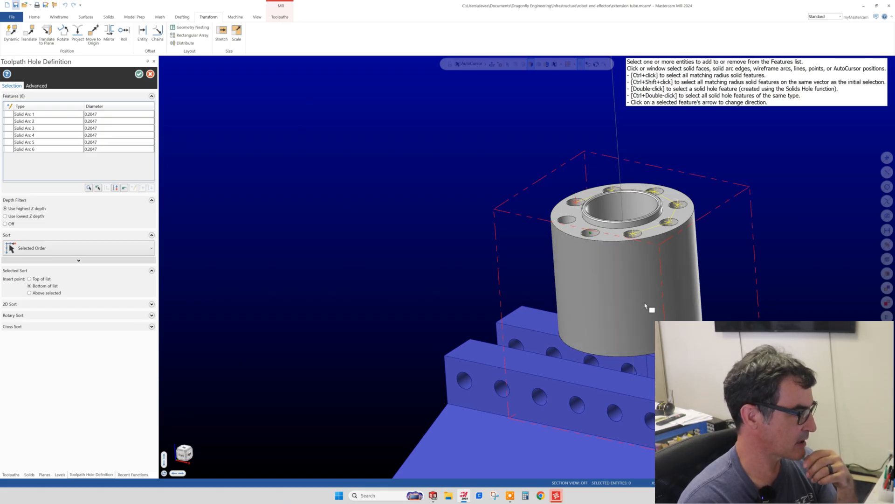
click(584, 235)
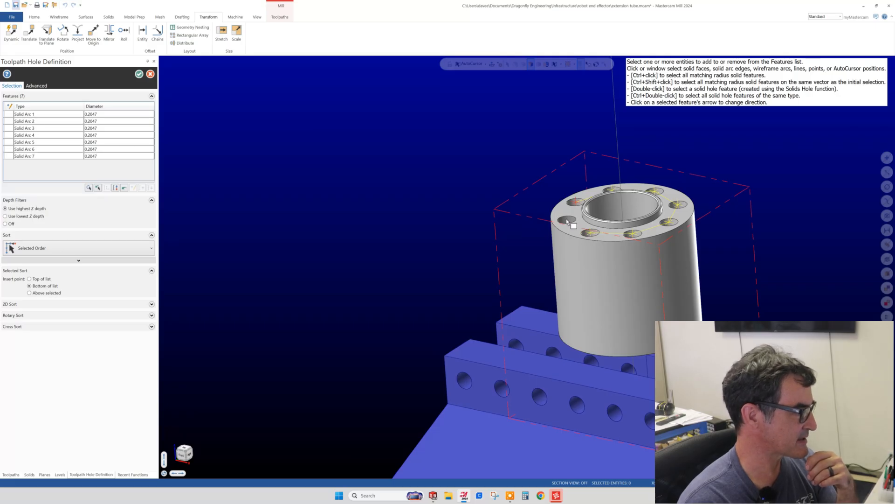
click(563, 220)
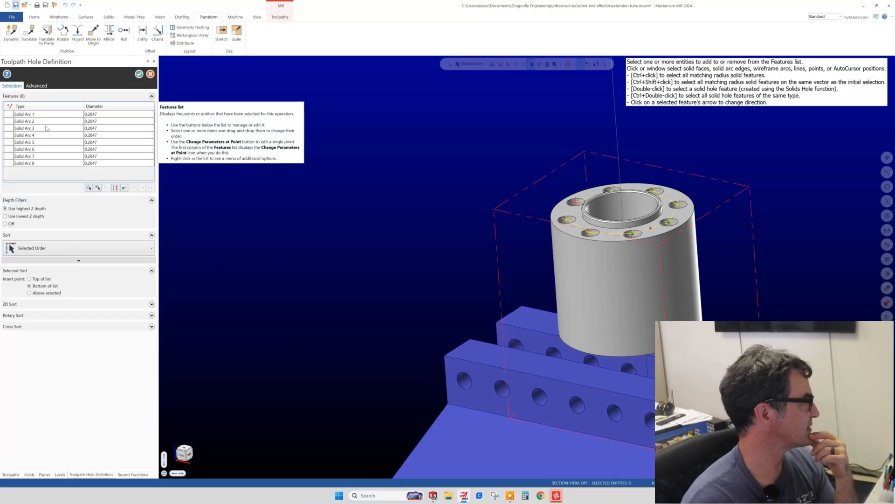
click(139, 74)
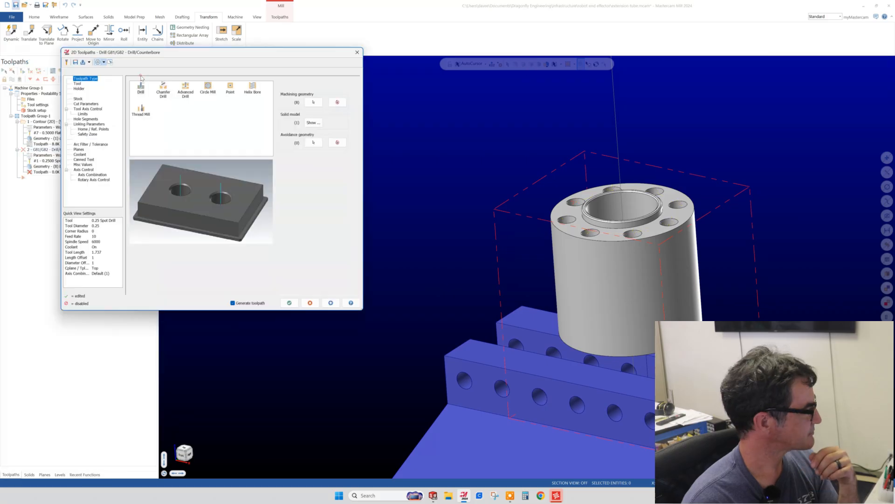
Choose the 0.25 Spot Drill for the drilling operation, with the G81/G82 Drill/Counterbore cycle and 3 axis output.
click(77, 82)
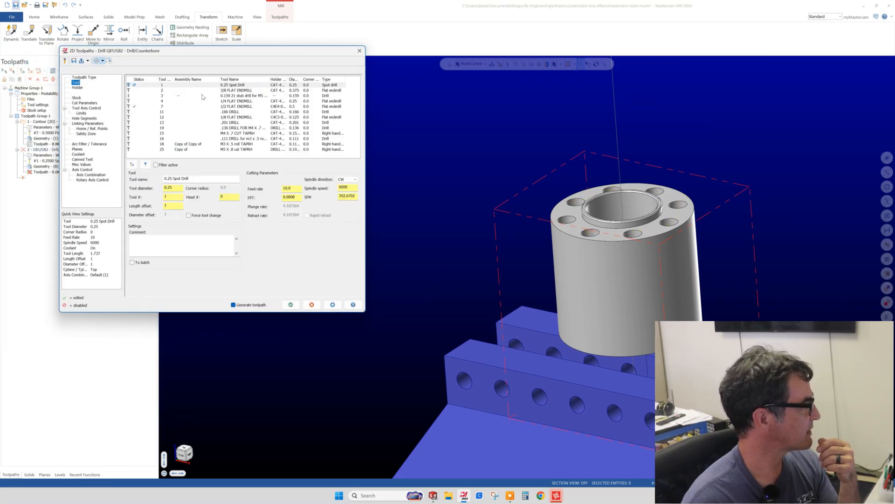
click(160, 85)
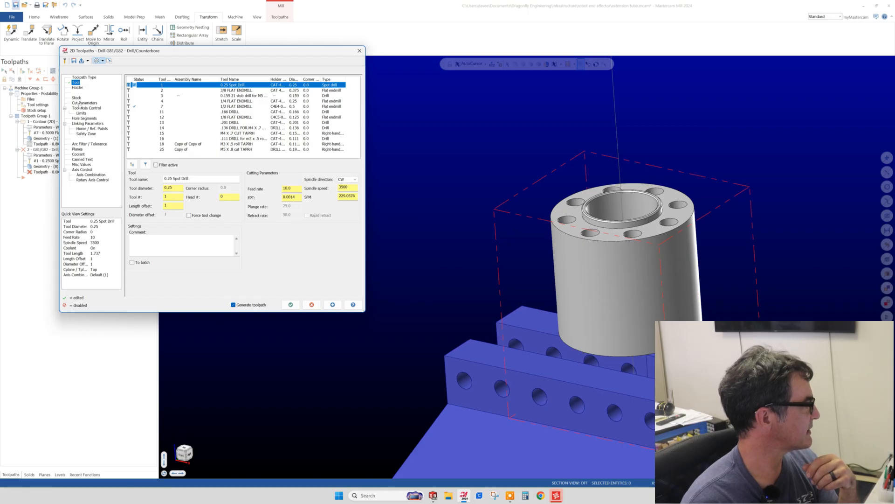
click(82, 102)
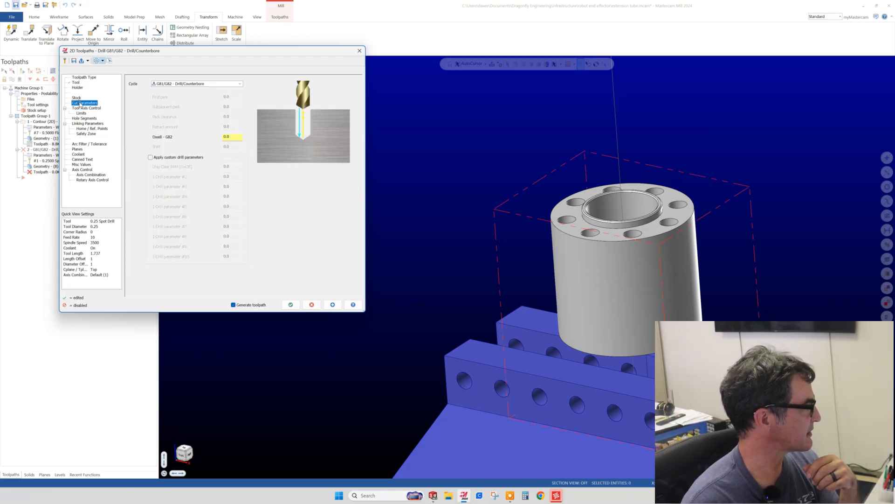
click(203, 85)
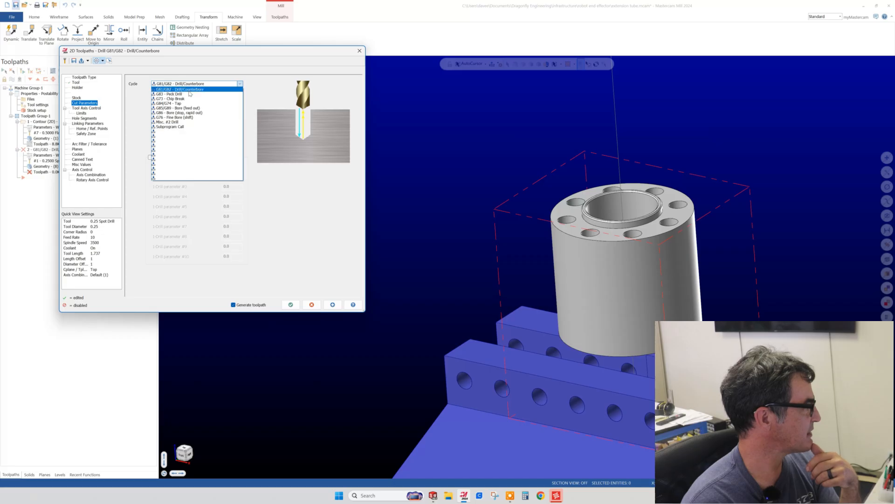
click(189, 90)
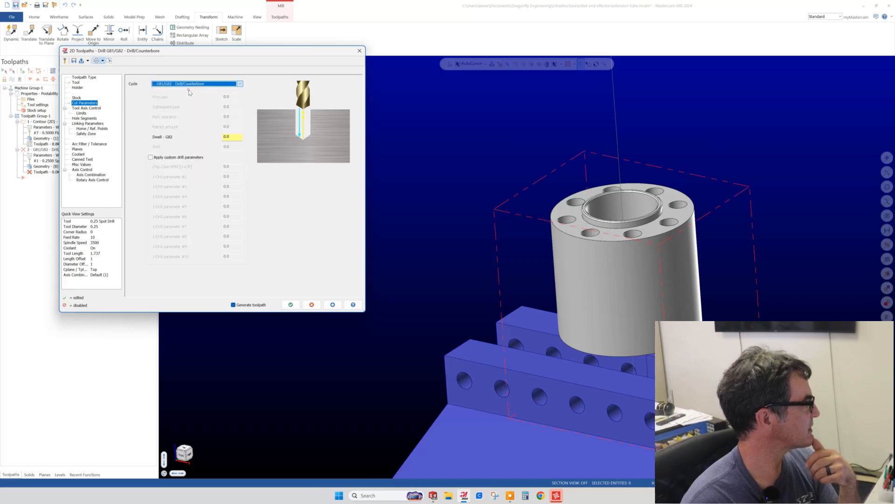
click(87, 108)
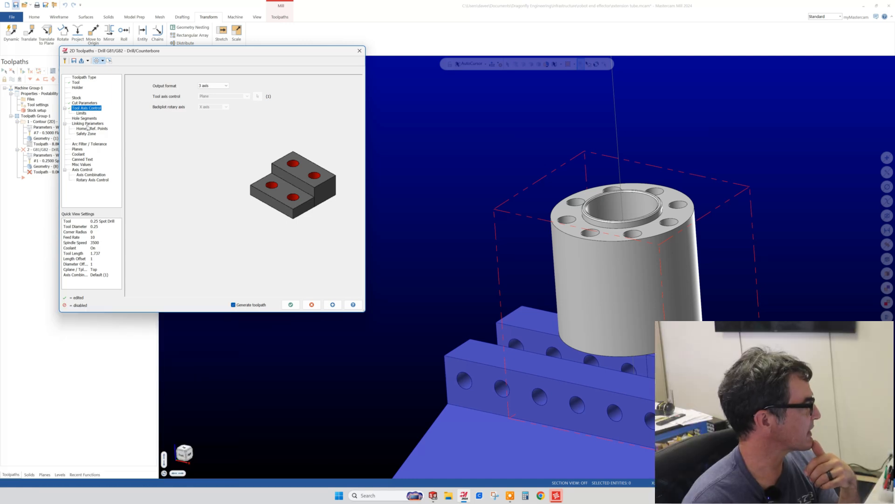
Set the incremental drill depth to -1.6 in the linking parameters and regenerate the toolpath.
click(88, 124)
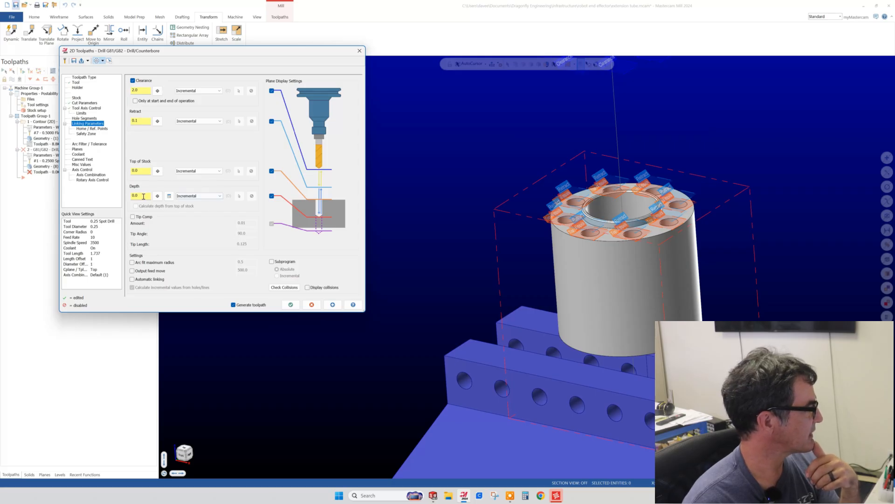
drag(143, 196, 87, 183)
text(1.6)
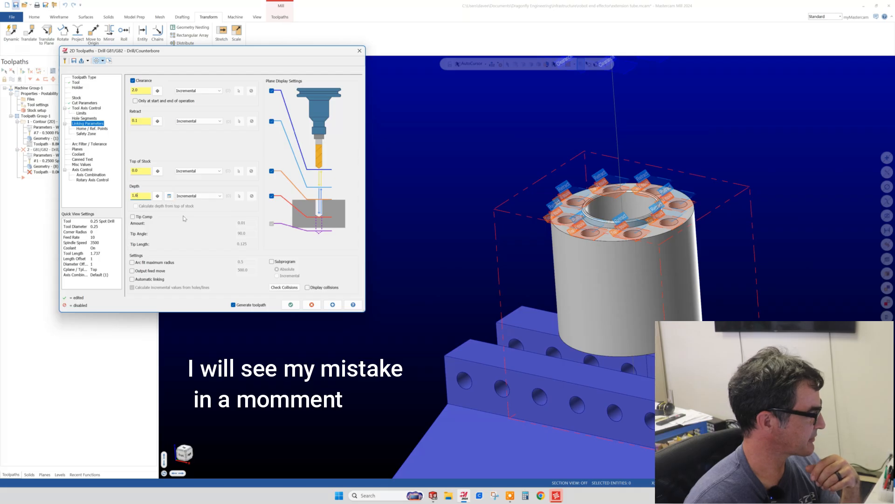
click(334, 305)
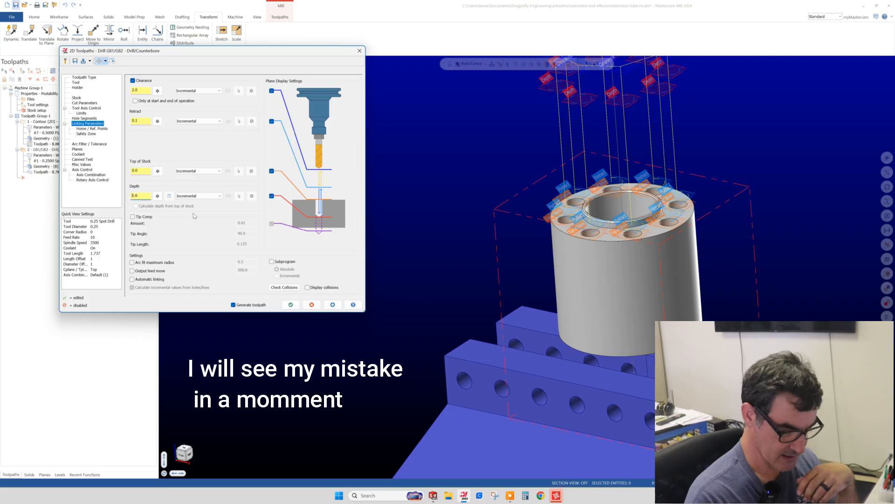
text(-)
click(333, 304)
Inspect the drilling planes at the tube's top and raise the depth plane beneath the tube to about -1.48.
mouse_move(638, 335)
middle_down()
mouse_move(640, 305)
mouse_move(628, 321)
middle_up()
scroll(681, 251, up, 5)
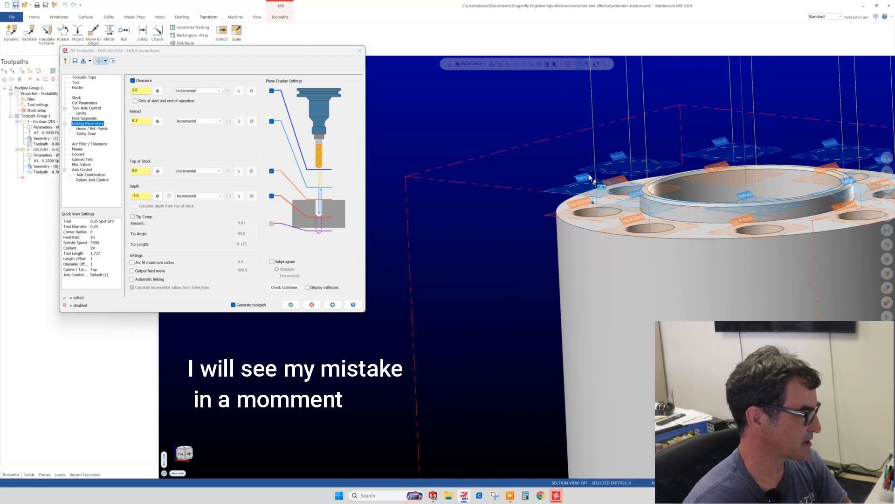
mouse_move(588, 177)
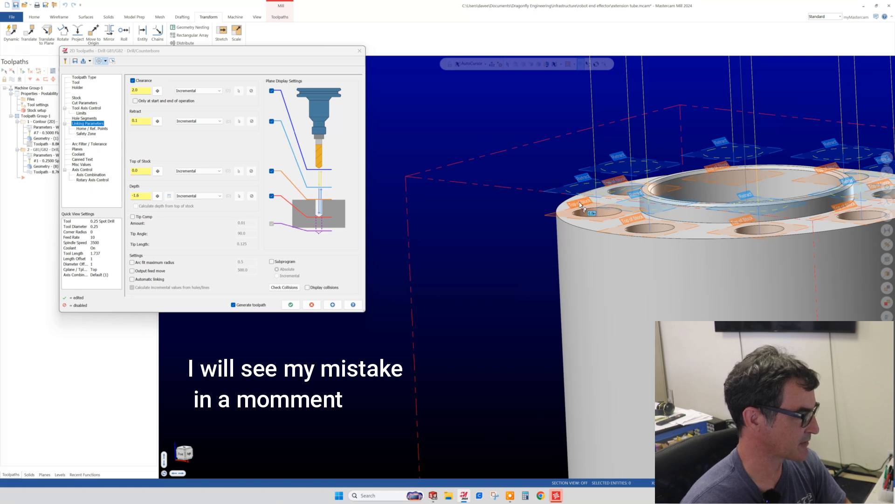
middle_drag(586, 236, 591, 229)
scroll(592, 229, up, 4)
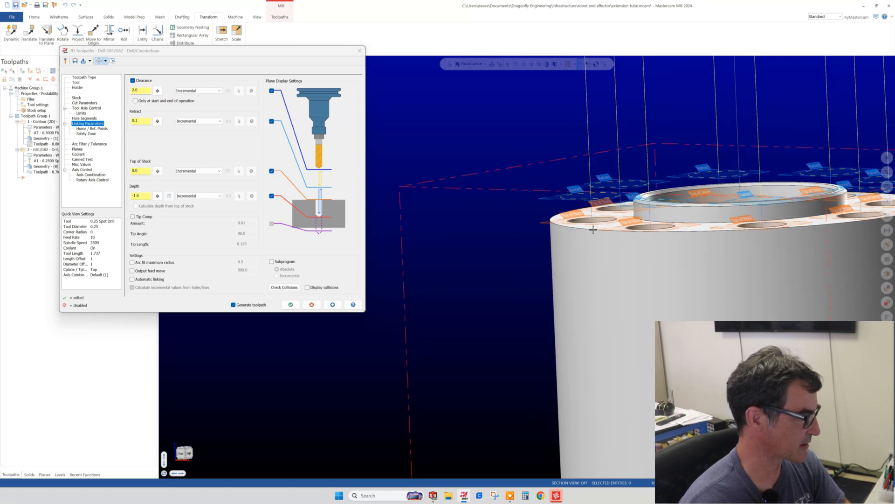
scroll(592, 228, down, 5)
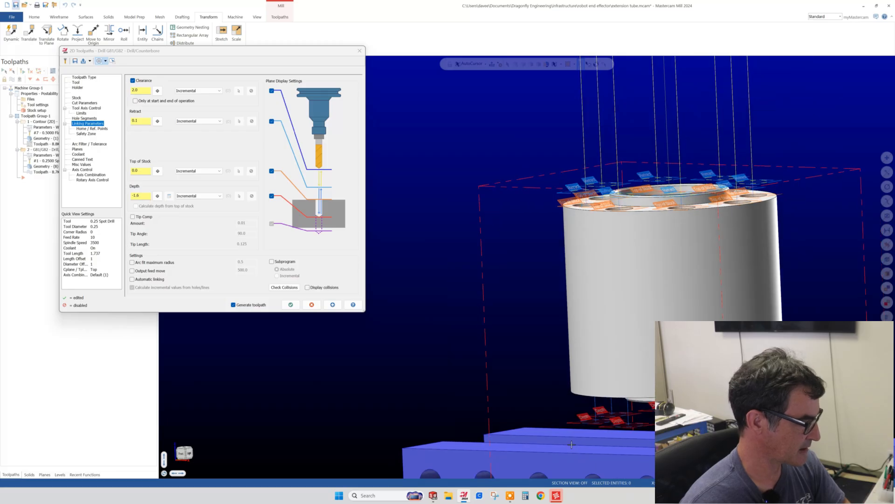
scroll(590, 431, up, 3)
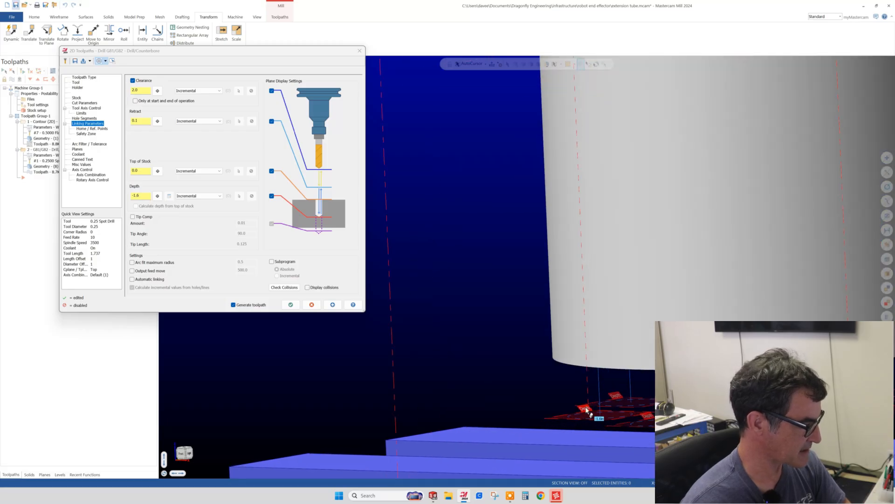
drag(583, 413, 583, 376)
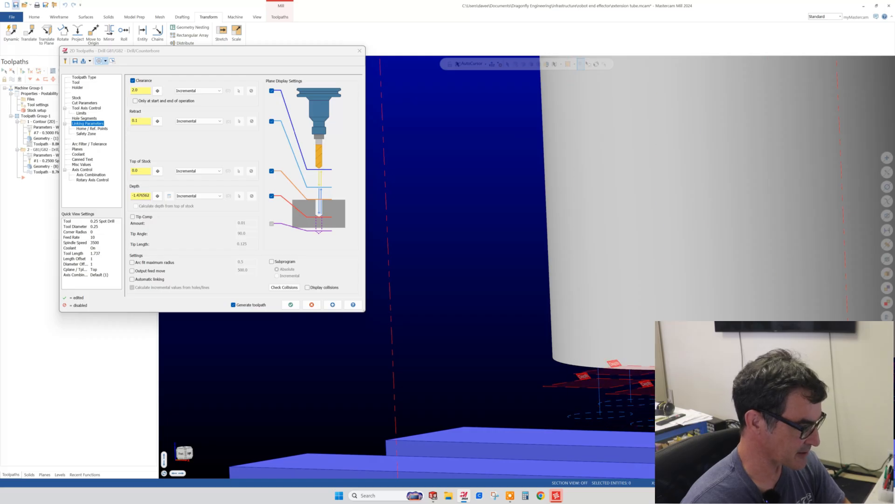
Inspect the linking planes above the tube's top face and raise the drill operation's retract plane to about 0.133.
mouse_move(576, 377)
middle_down()
mouse_move(592, 364)
mouse_move(566, 368)
middle_up()
scroll(619, 81, down, 1)
scroll(619, 81, up, 4)
scroll(619, 80, up, 1)
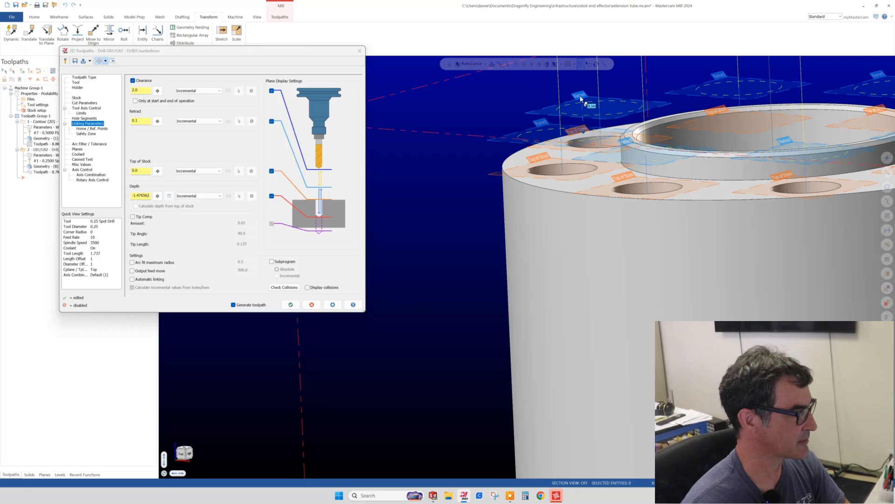
middle_drag(612, 185, 648, 149)
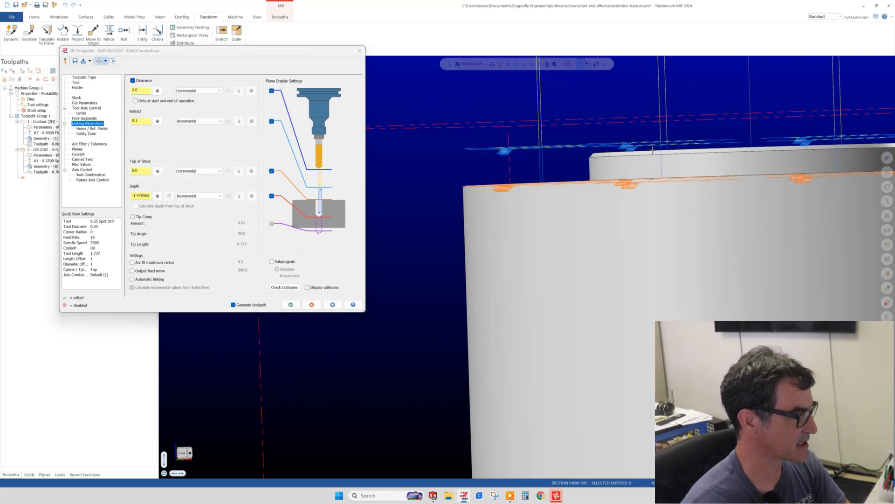
middle_drag(649, 150, 631, 167)
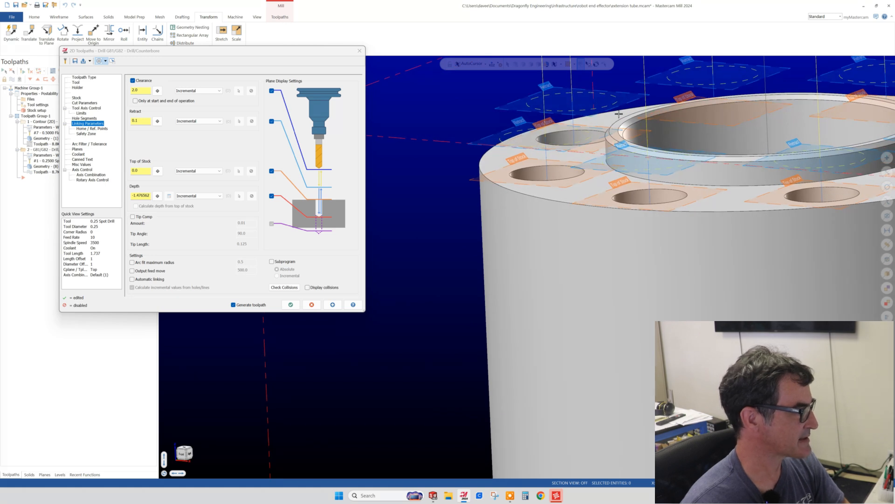
drag(550, 122, 547, 73)
middle_drag(547, 73, 506, 190)
scroll(515, 160, down, 2)
scroll(508, 189, down, 3)
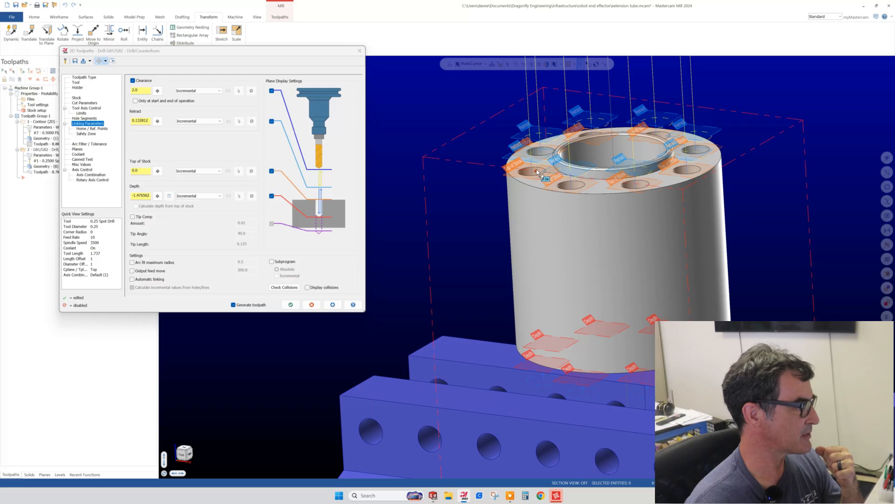
middle_drag(567, 192, 506, 210)
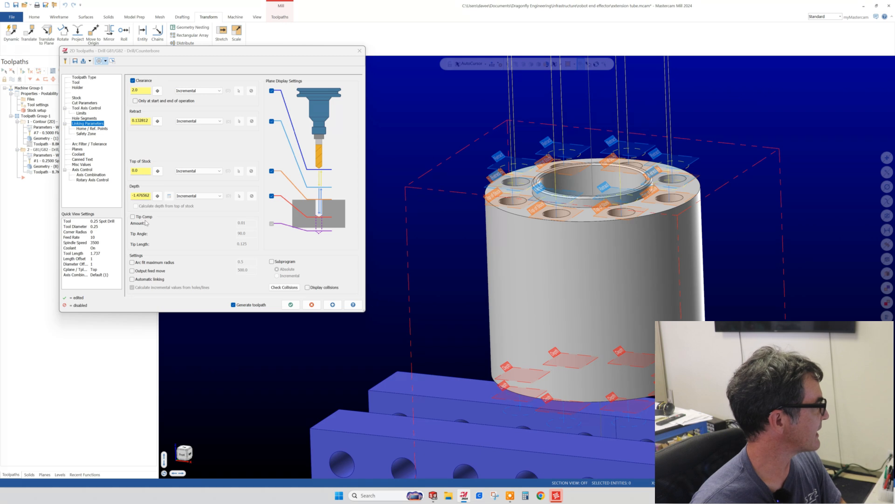
Set the spot drill operation's incremental depth to -0.05, check the planes at the holes and accept the parameters.
click(76, 83)
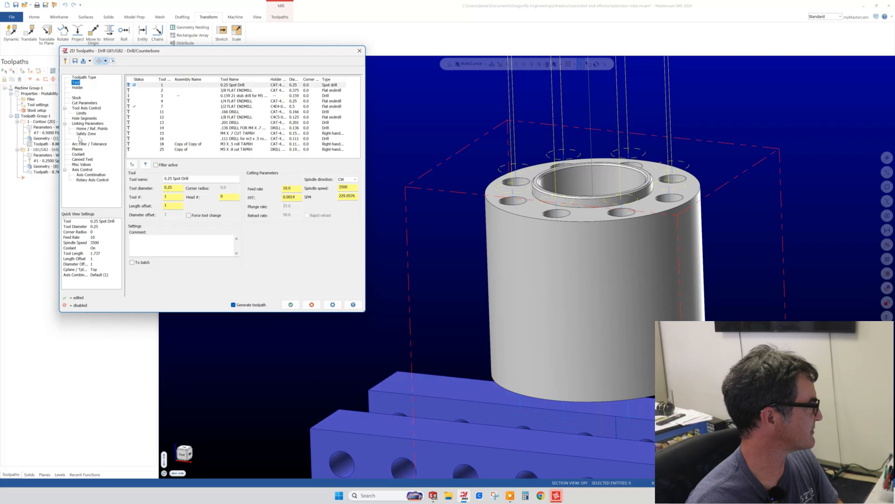
click(85, 123)
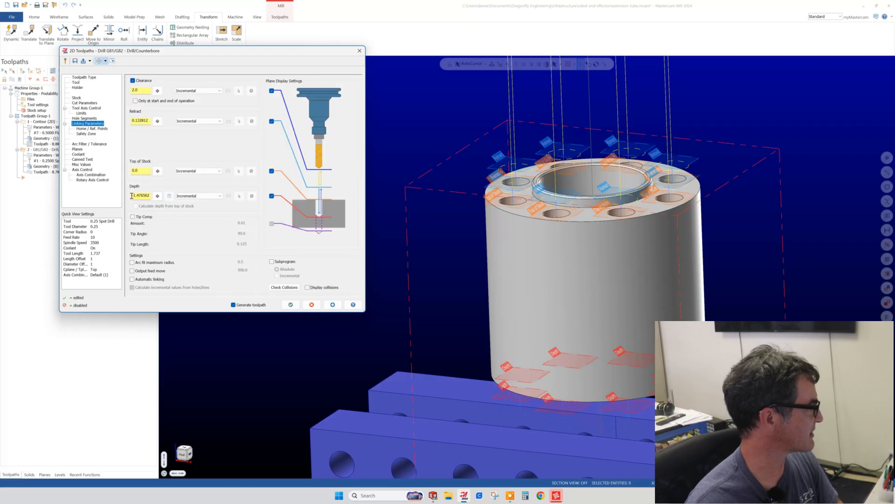
drag(135, 195, 150, 196)
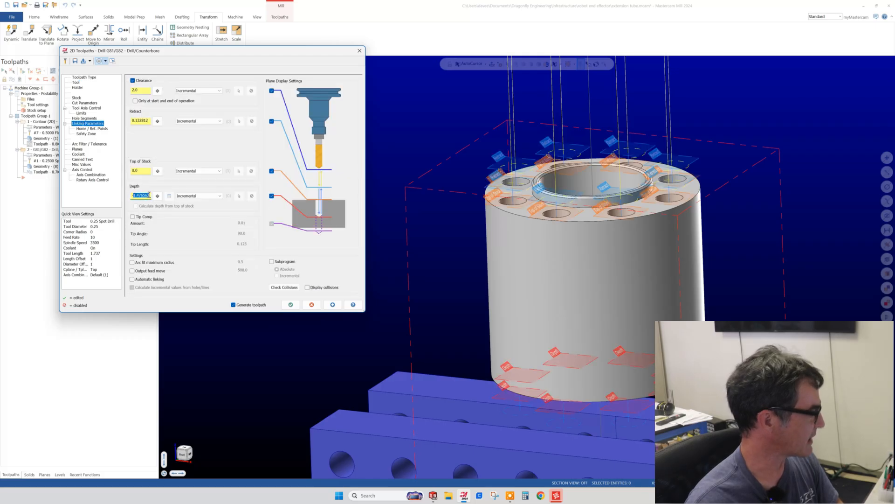
text(-.05)
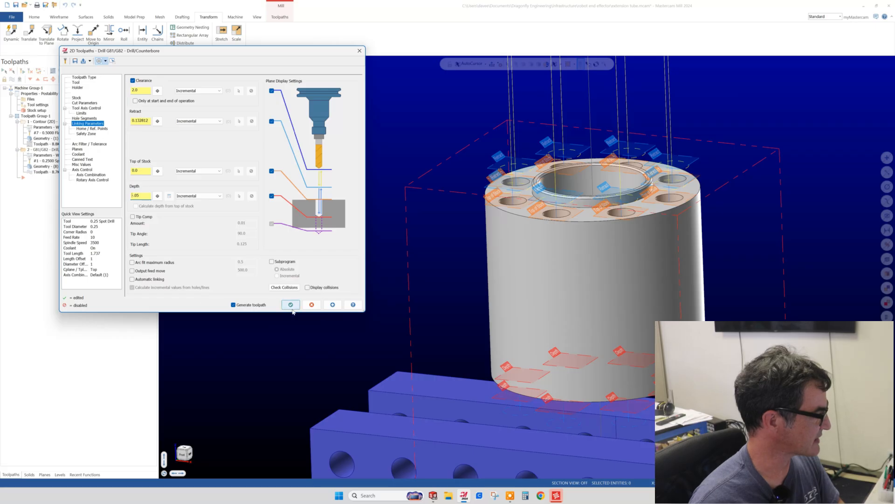
click(332, 305)
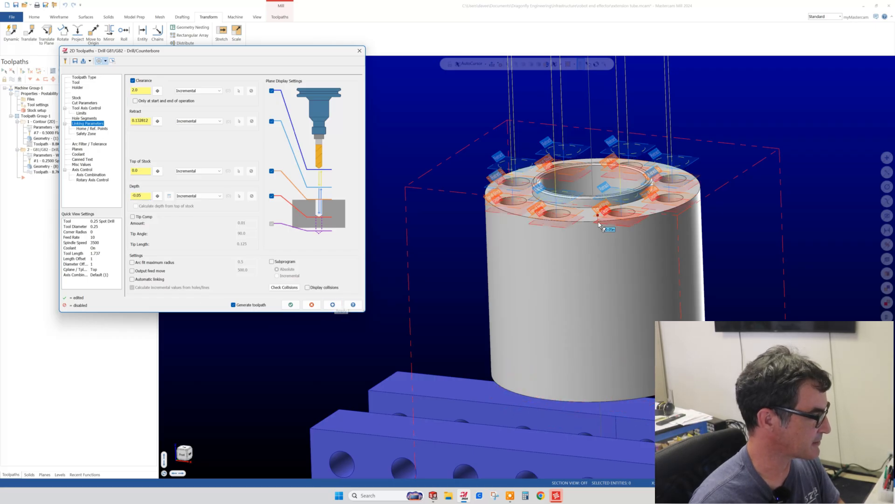
middle_drag(599, 224, 594, 294)
middle_drag(601, 217, 525, 216)
scroll(489, 221, down, 1)
scroll(490, 221, up, 3)
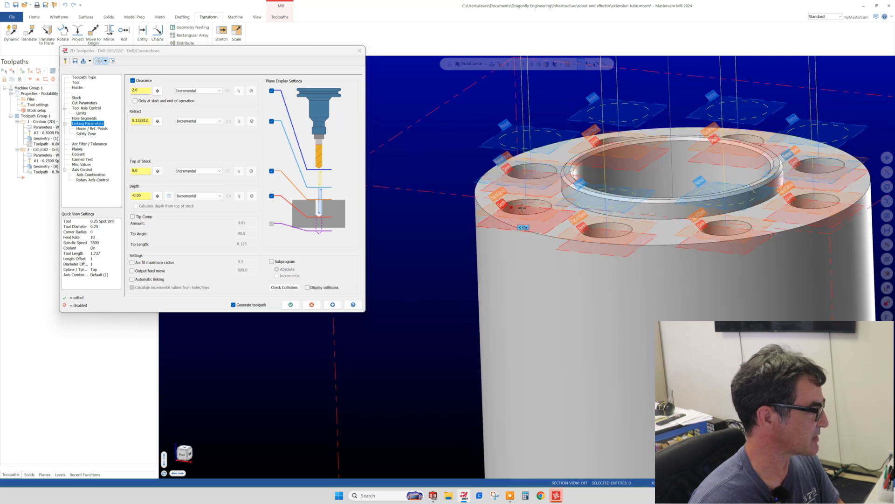
click(290, 304)
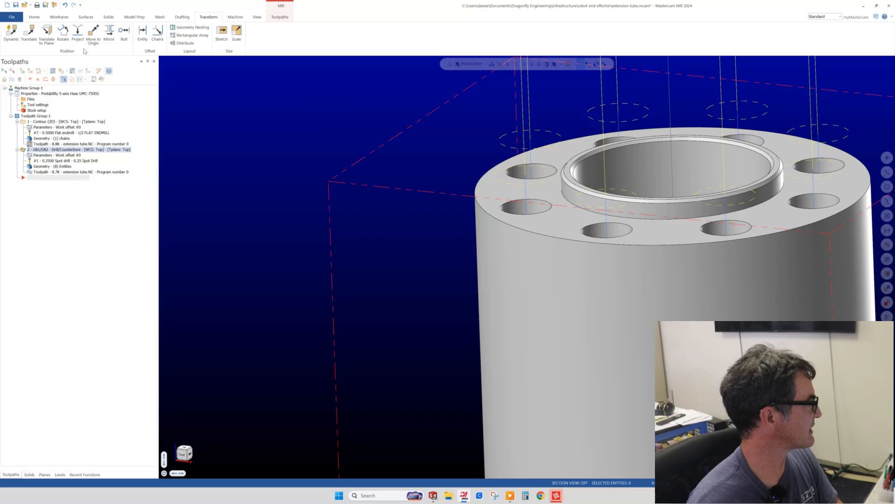
Backplot the spot drill operation and advance it until the tool reaches a hole in the tube's top face.
click(52, 71)
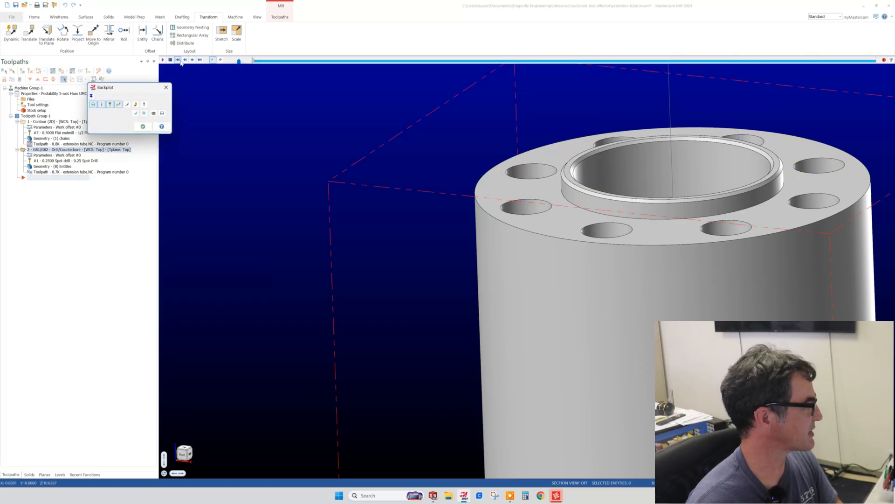
drag(253, 61, 341, 61)
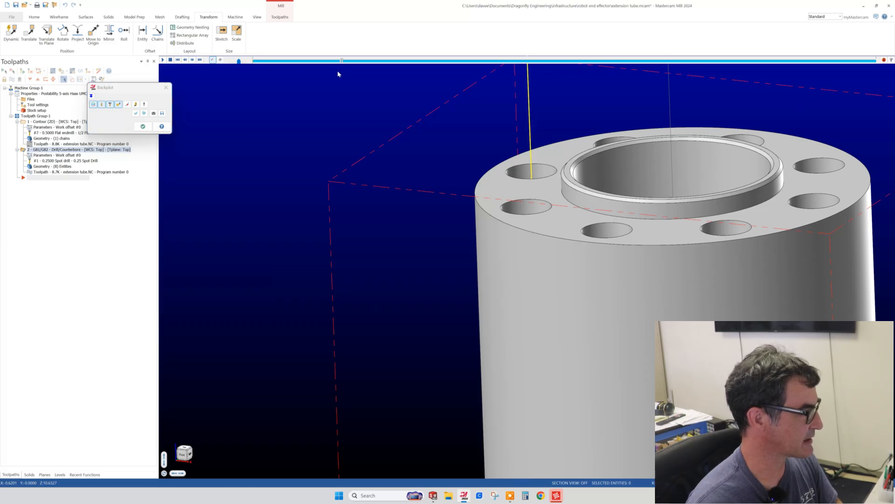
middle_drag(366, 138, 427, 137)
scroll(614, 119, down, 3)
scroll(615, 119, up, 2)
scroll(615, 119, up, 1)
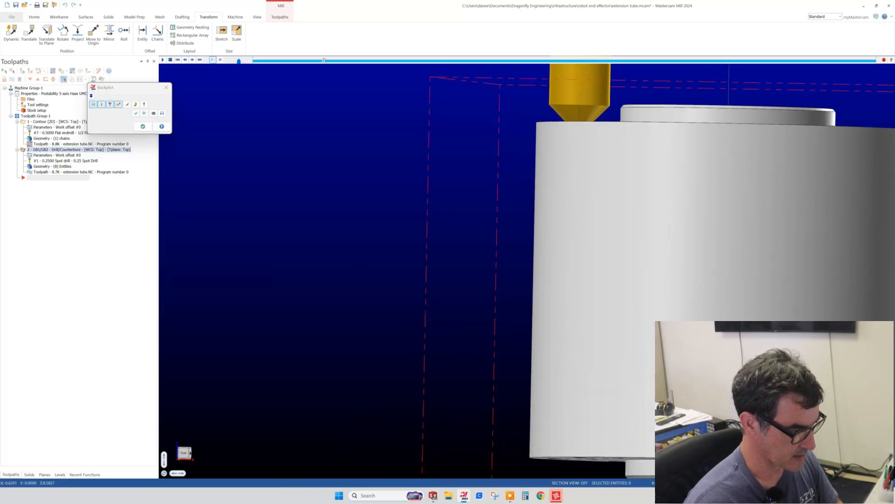
Show the model as wireframe to inspect the spot drill's tip in the hole, and close the backplot.
key(ctrl+t)
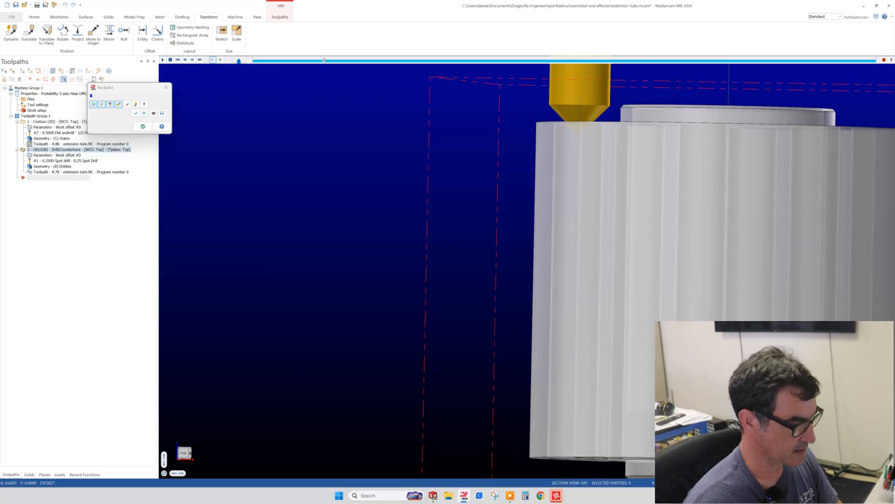
key(alt+s)
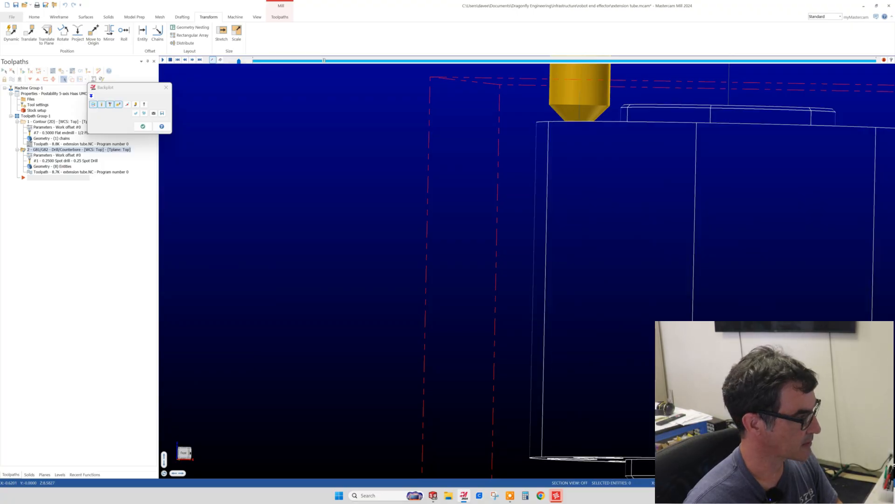
key(ctrl+t)
scroll(652, 170, down, 5)
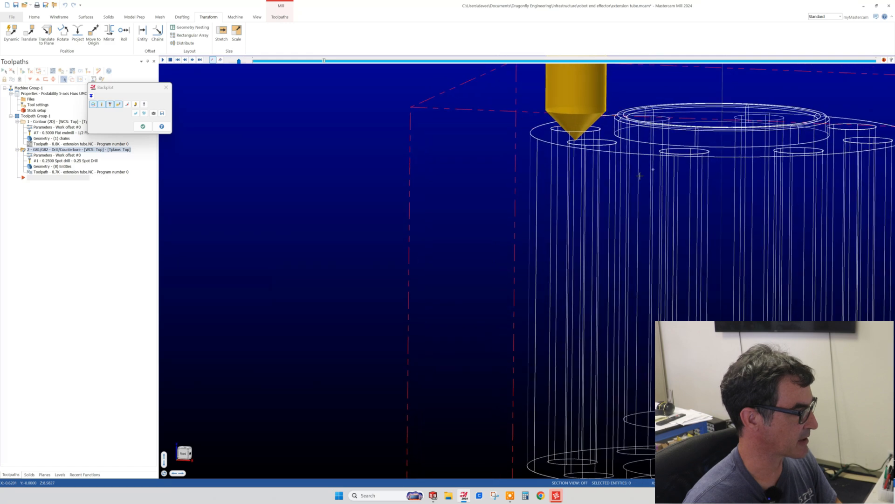
scroll(492, 165, down, 2)
mouse_move(485, 174)
middle_down()
mouse_move(473, 194)
mouse_move(472, 182)
middle_up()
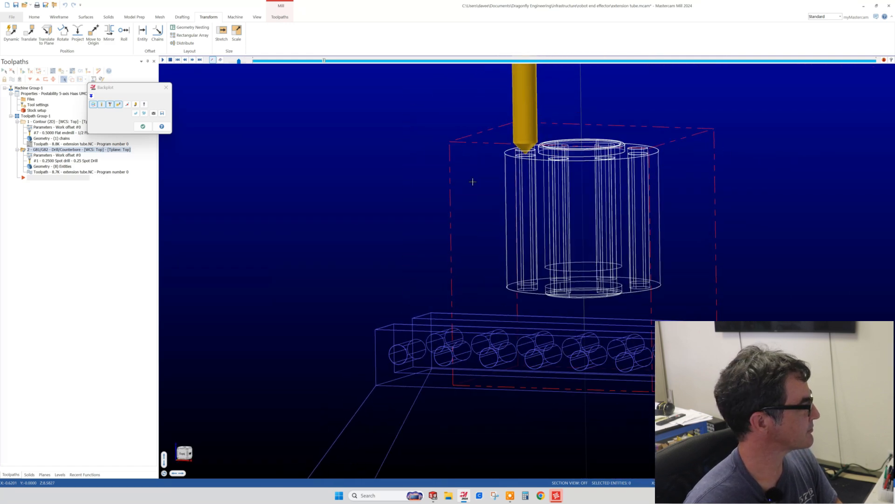
click(145, 129)
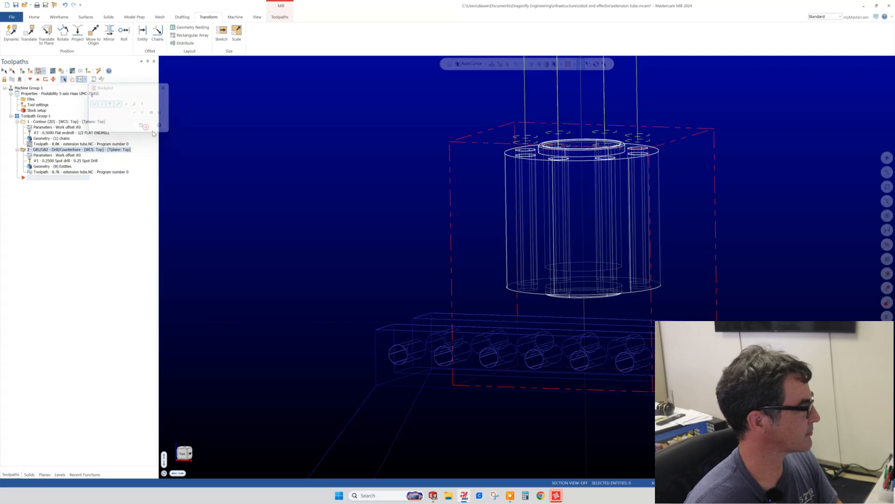
Duplicate the spot drill operation directly below the original in the toolpath group.
click(16, 150)
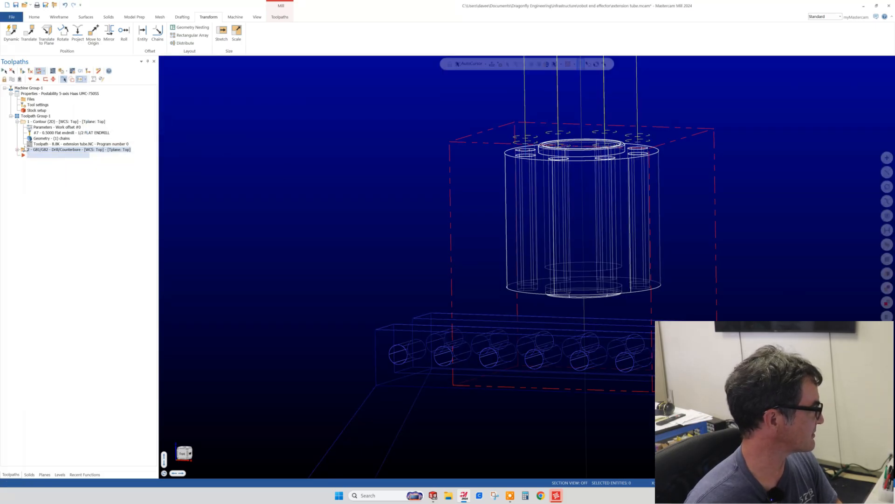
right_click(22, 151)
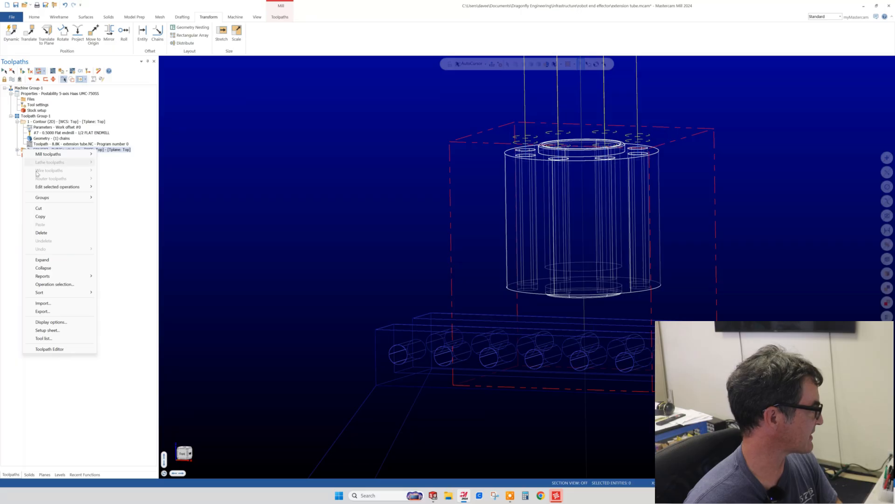
click(40, 217)
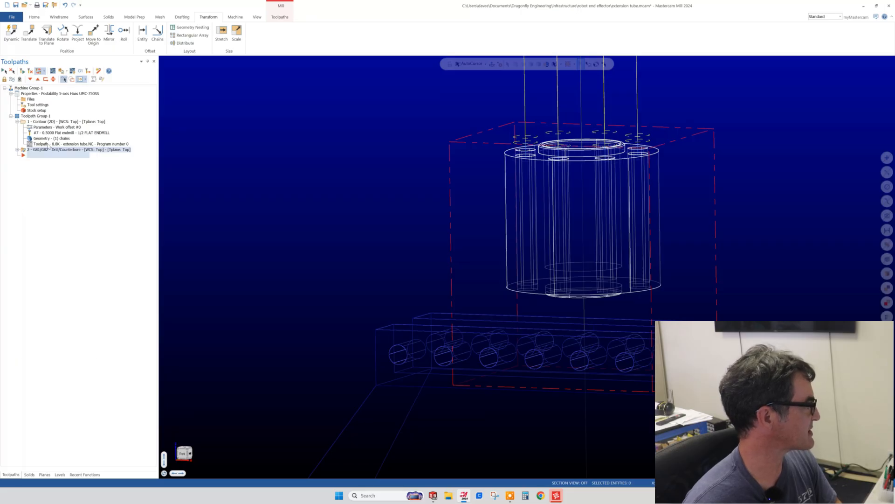
right_click(43, 159)
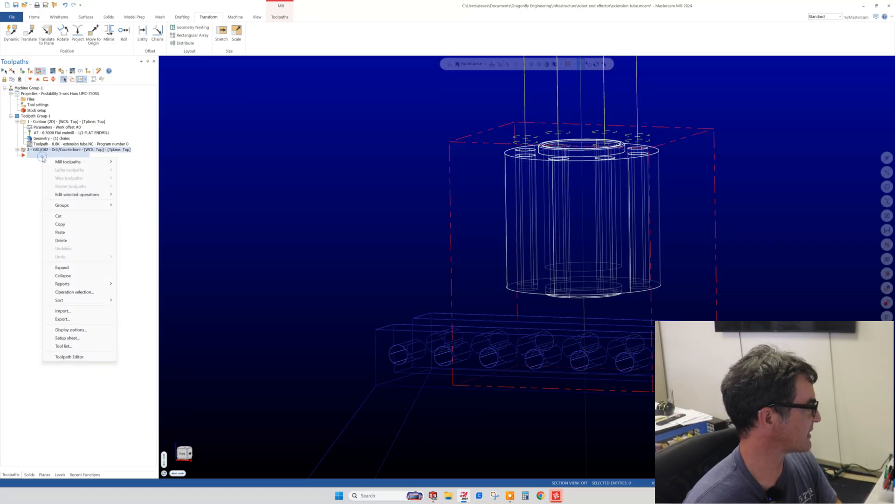
click(78, 232)
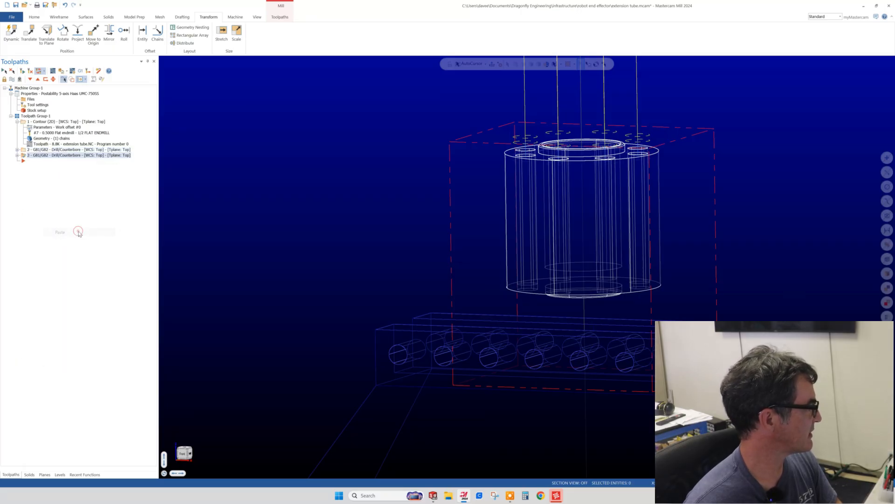
Change the tool of the copied drill operation to the .201 DRILL, tool number 13.
click(17, 155)
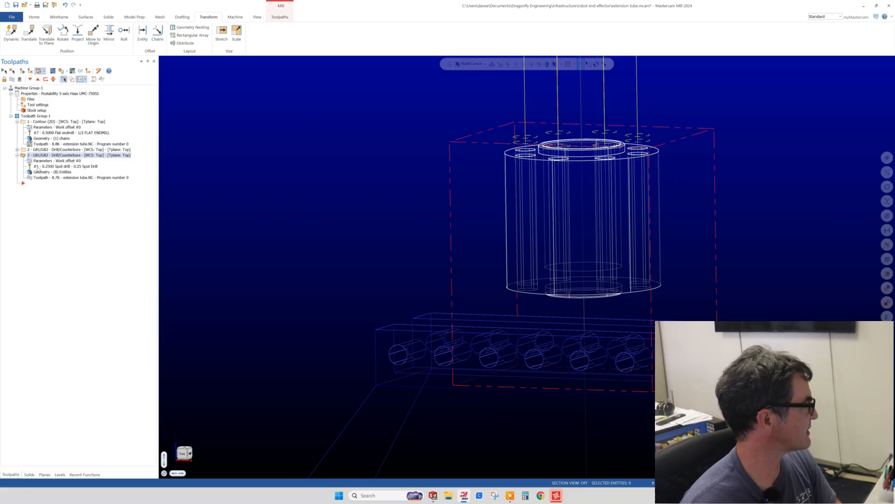
click(39, 161)
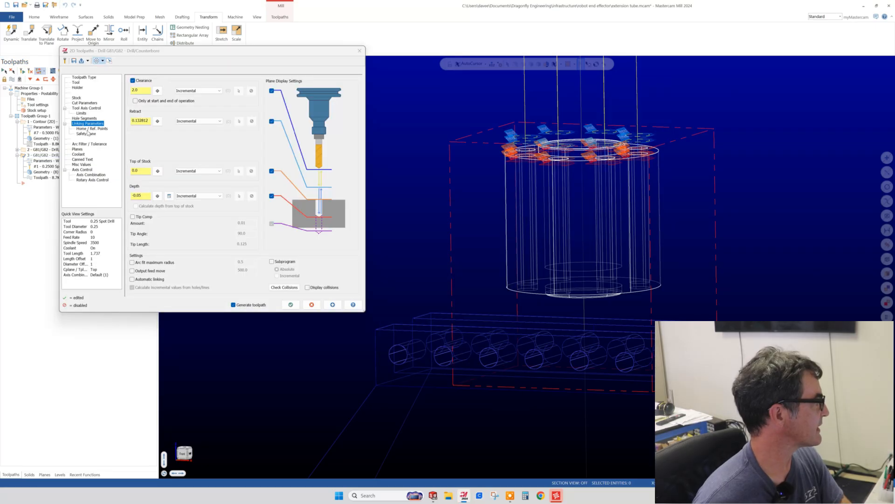
click(75, 83)
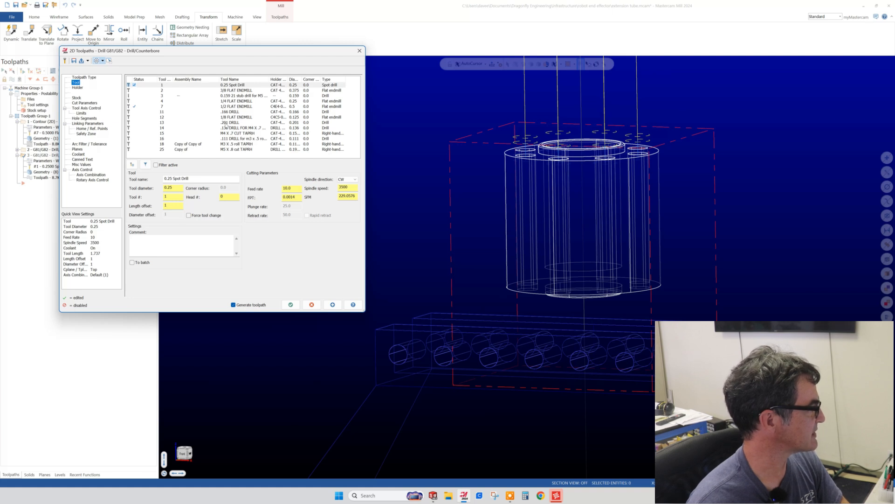
click(226, 122)
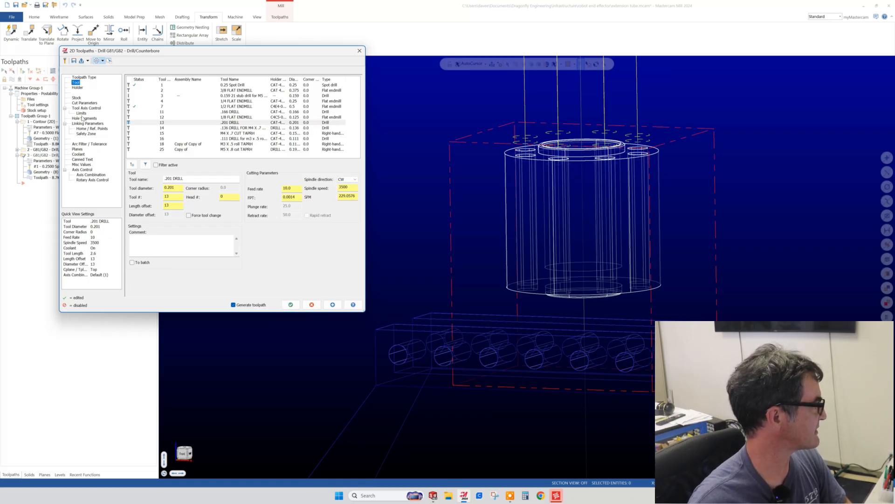
Set the .201 drill operation's incremental depth to -1.5, apply it and check the depth planes below the tube.
click(80, 123)
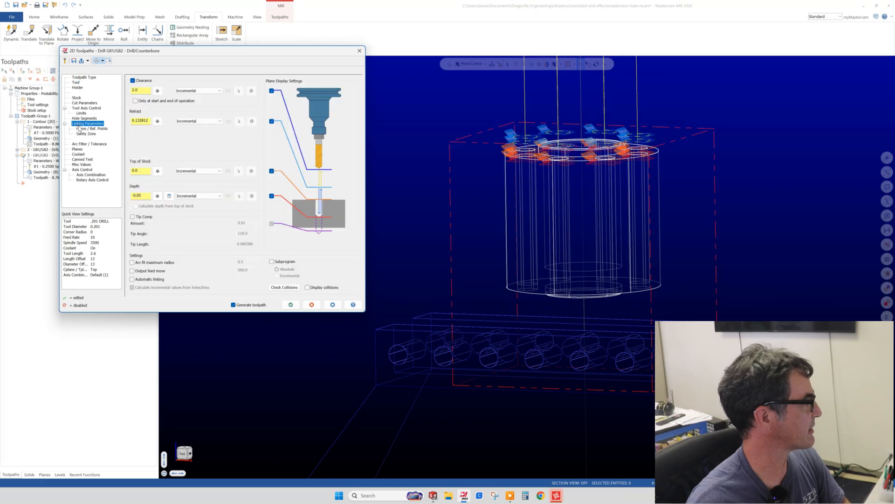
double_click(149, 196)
text(-)
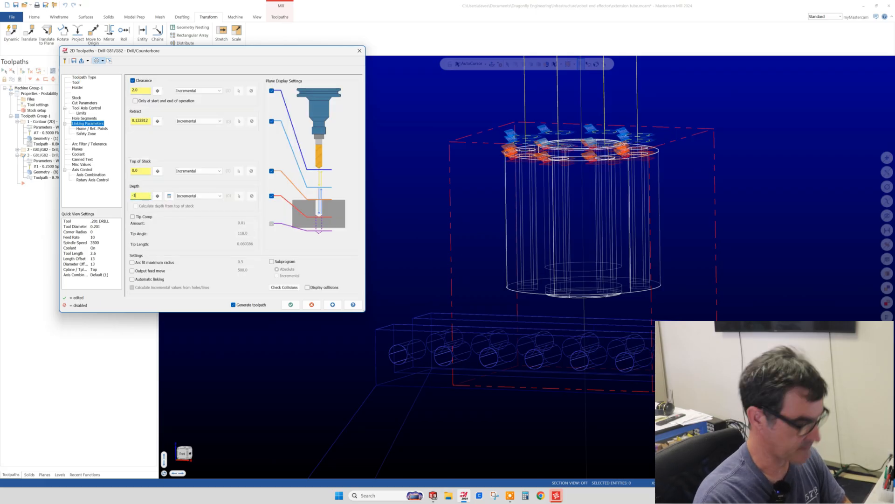
click(332, 304)
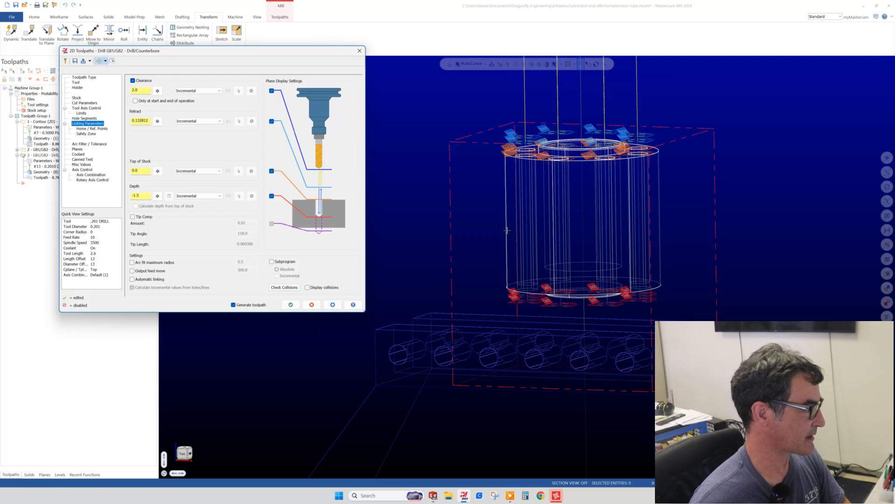
middle_drag(507, 230, 534, 229)
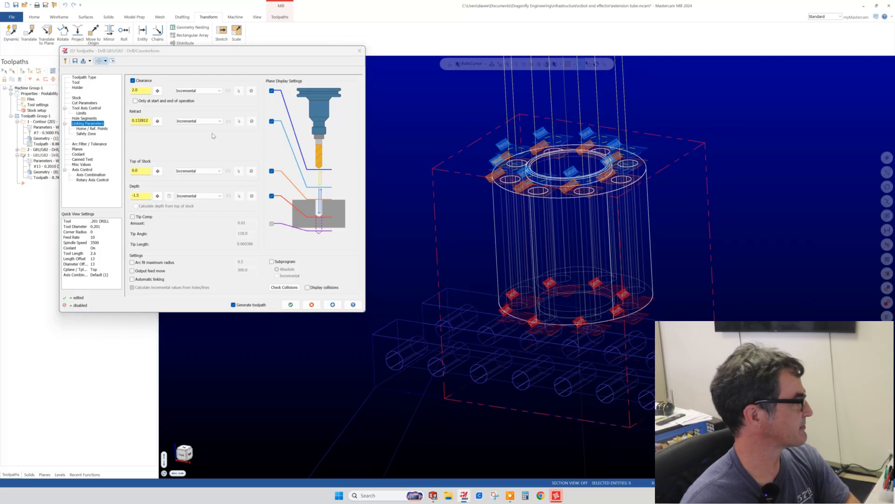
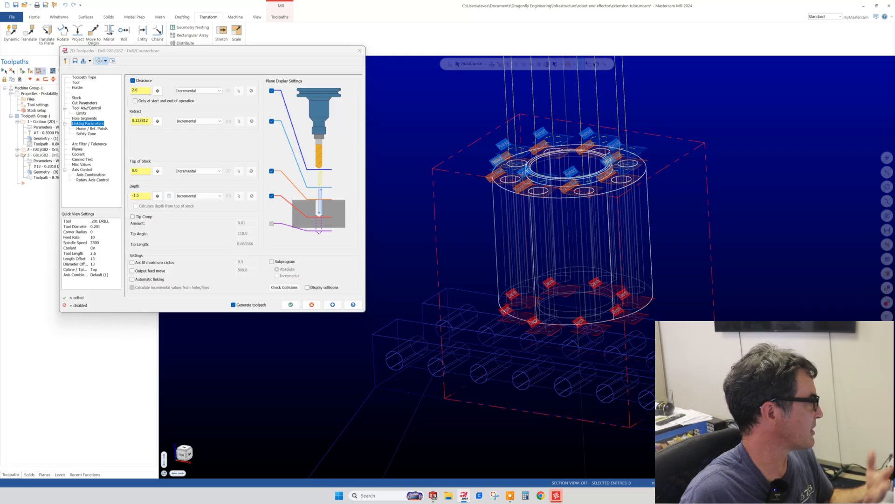
Change the .201 drill operation's cycle to G83 - Peck Drill with a first peck of 0.1 and apply it.
click(85, 103)
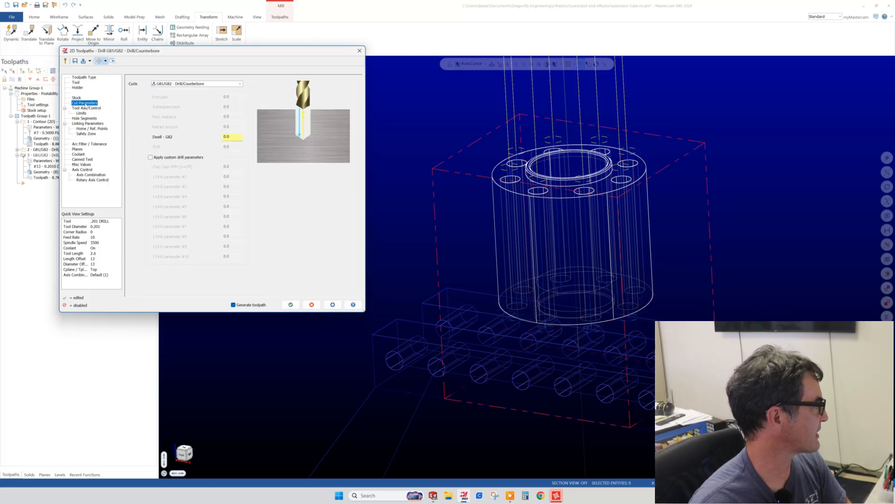
click(240, 85)
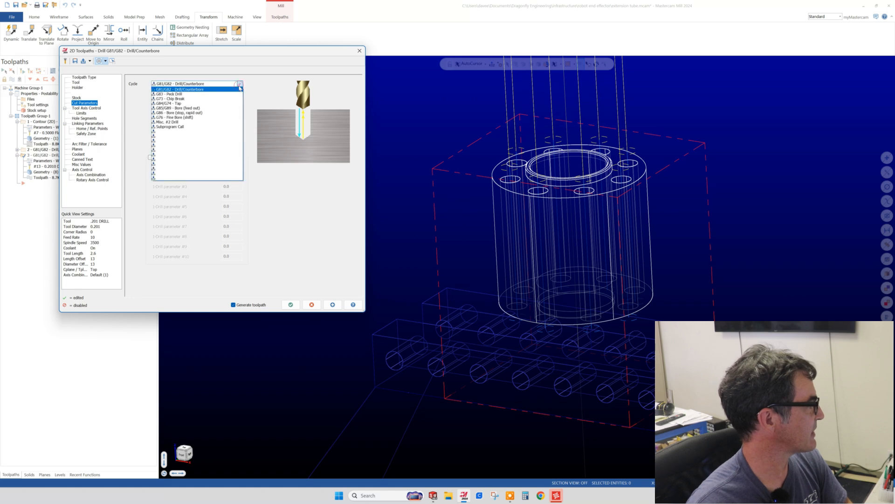
click(214, 95)
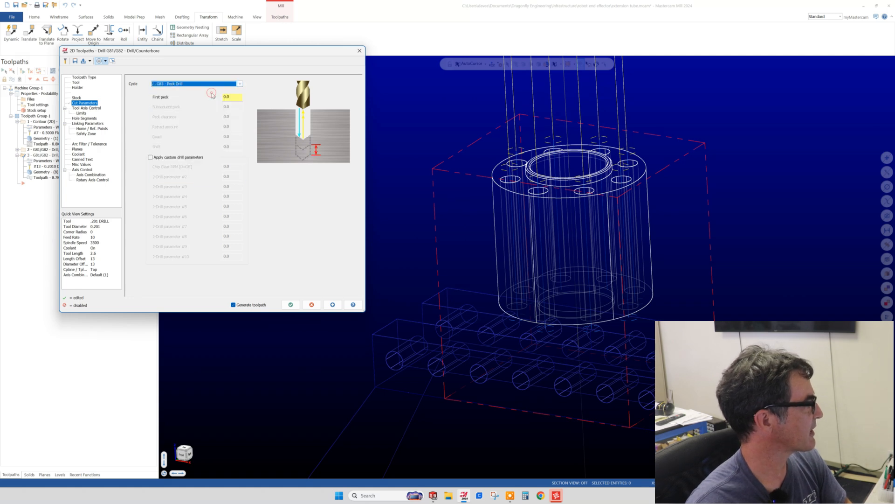
click(227, 98)
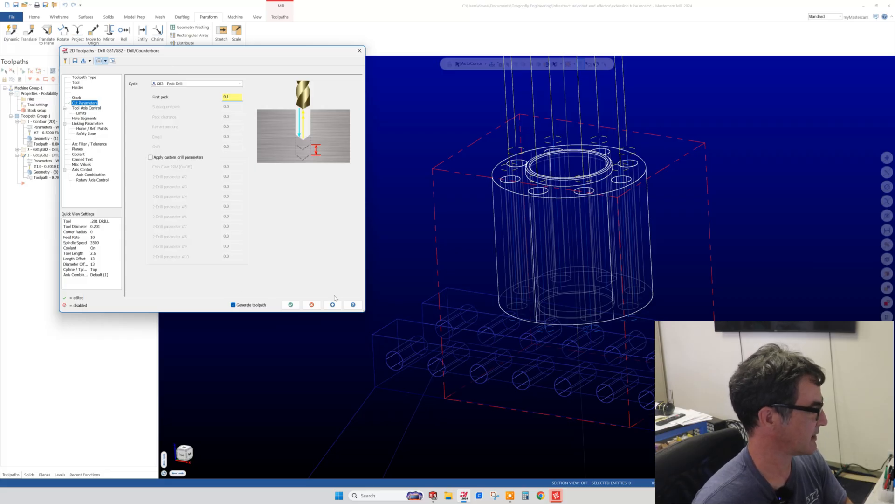
click(333, 305)
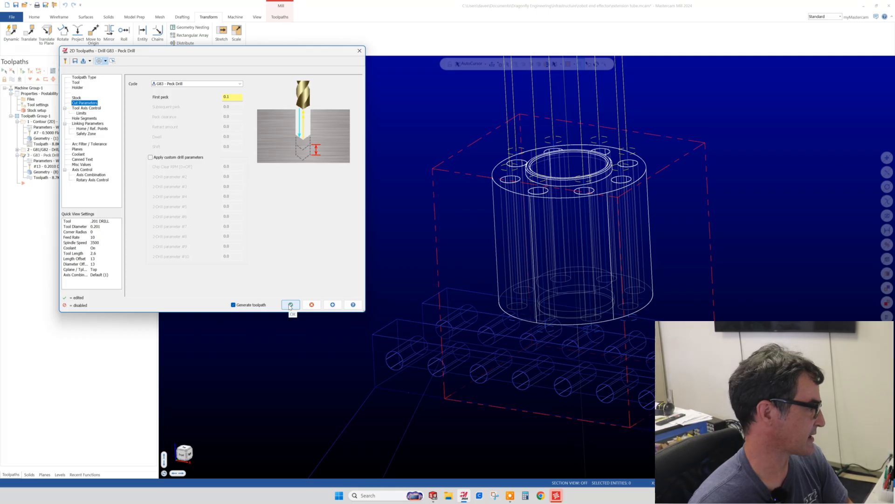
Set the peck drill operation's incremental clearance to 0.6, apply it and accept the operation's parameters.
mouse_move(494, 289)
middle_down()
mouse_move(505, 268)
mouse_move(498, 281)
middle_up()
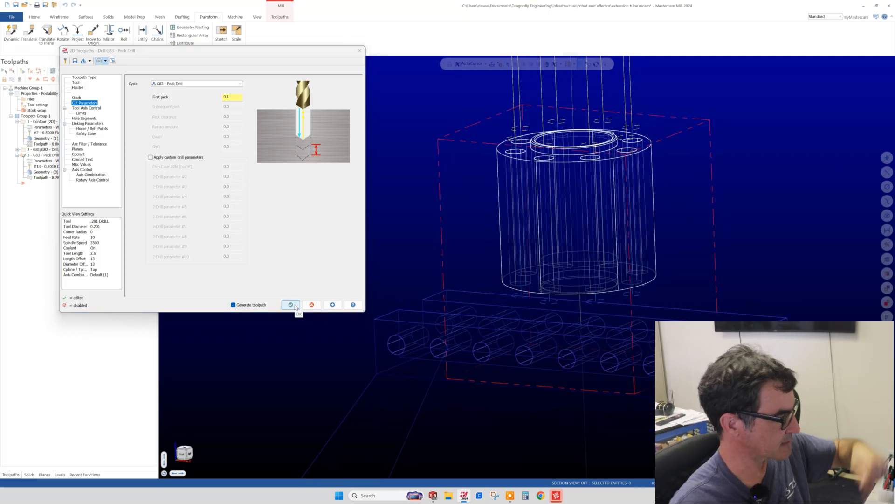
scroll(631, 106, down, 5)
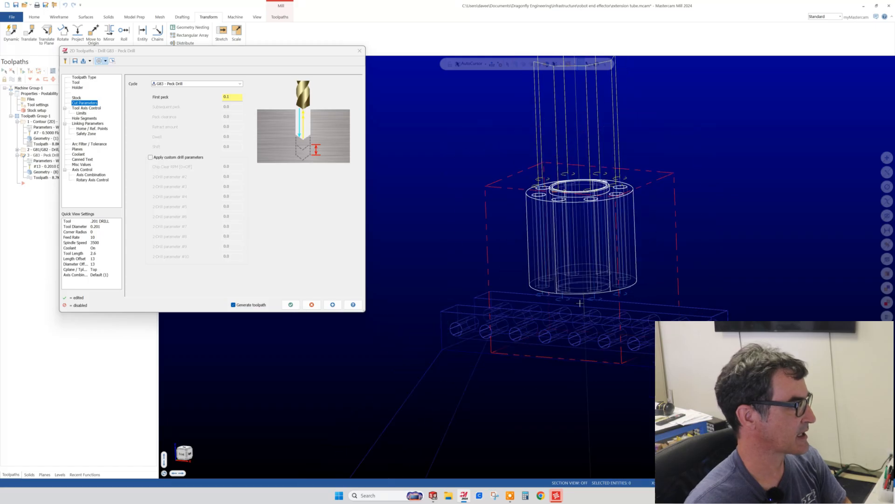
middle_drag(631, 105, 582, 182)
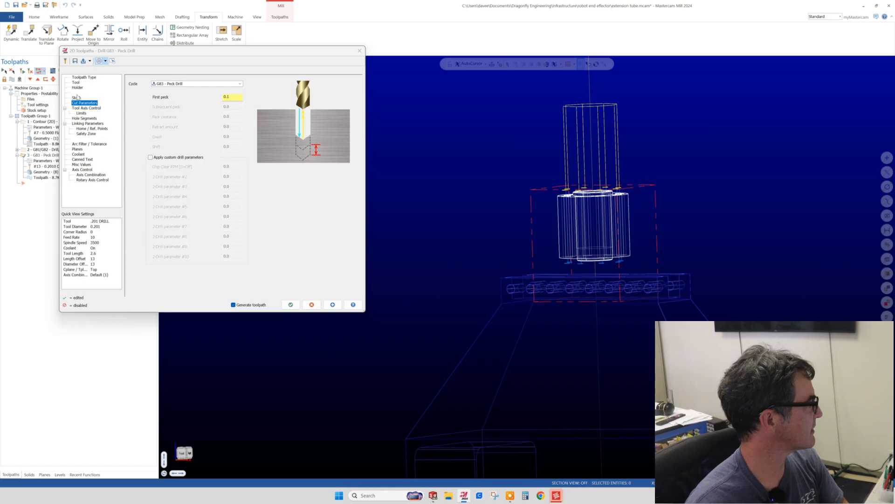
click(87, 124)
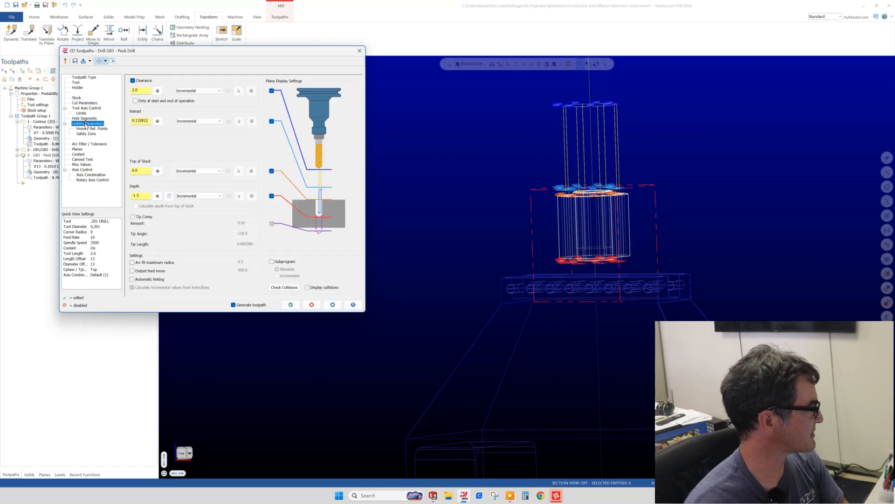
double_click(143, 90)
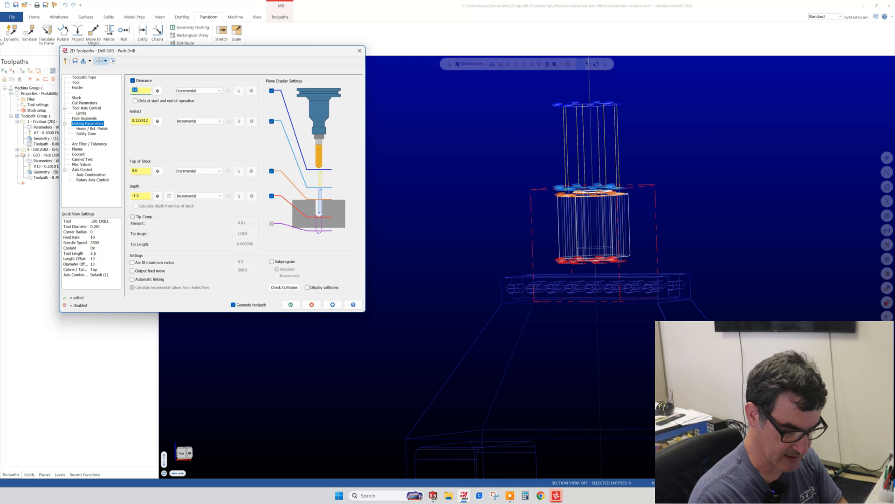
text(.0)
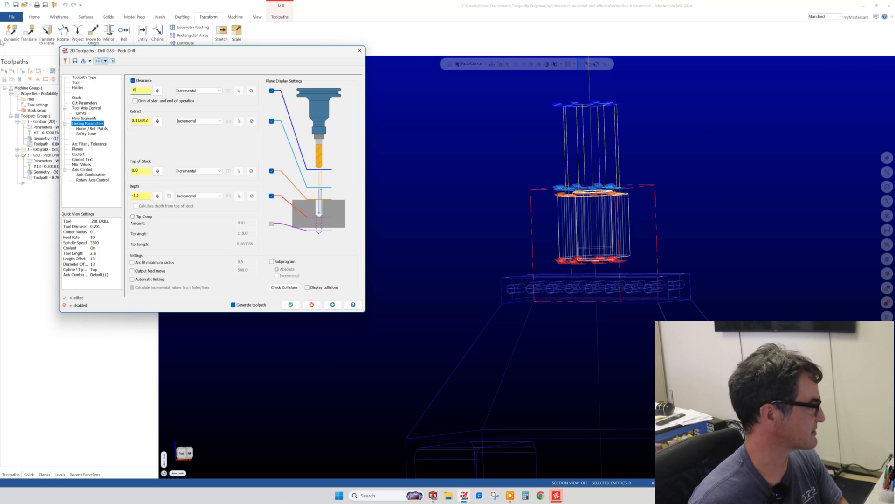
click(333, 305)
scroll(595, 187, down, 2)
scroll(591, 191, up, 2)
middle_drag(592, 194, 386, 318)
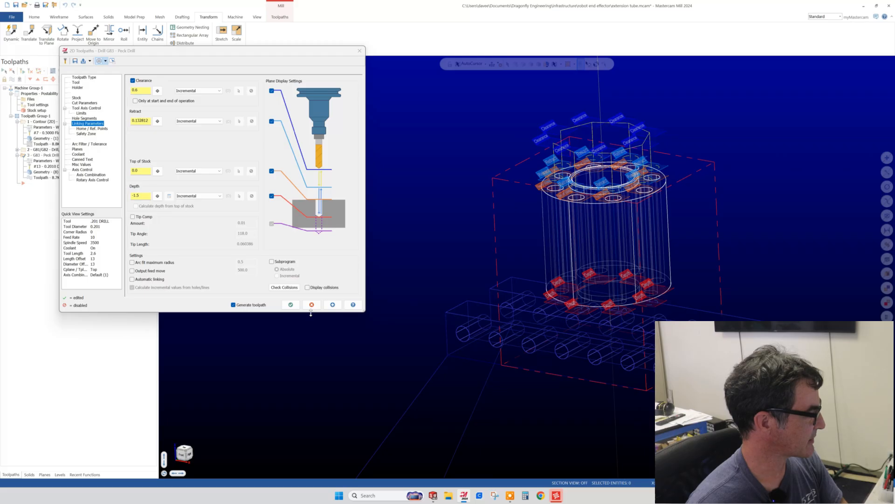
click(326, 307)
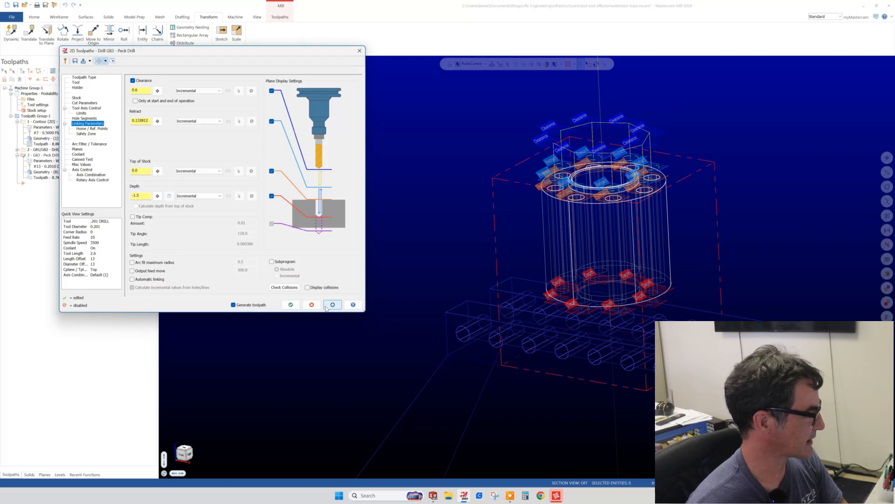
click(291, 304)
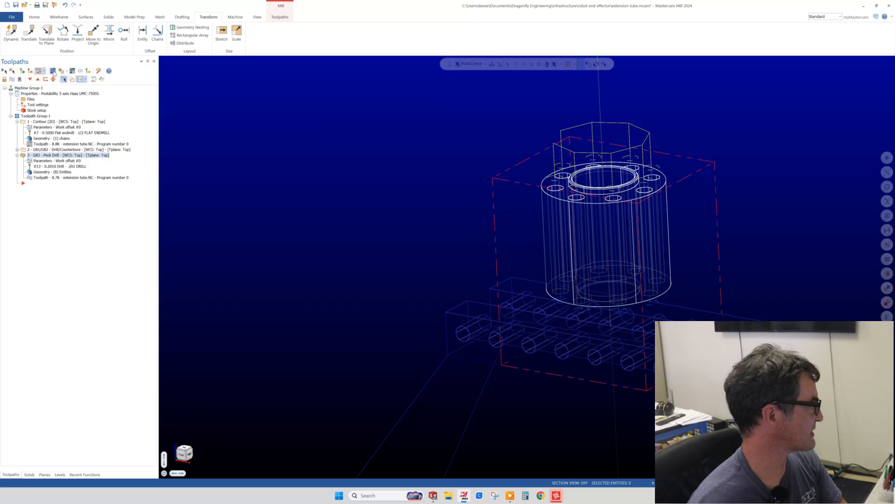
Play the backplot of the peck drill operation through the flange holes, and close the backplot.
click(53, 72)
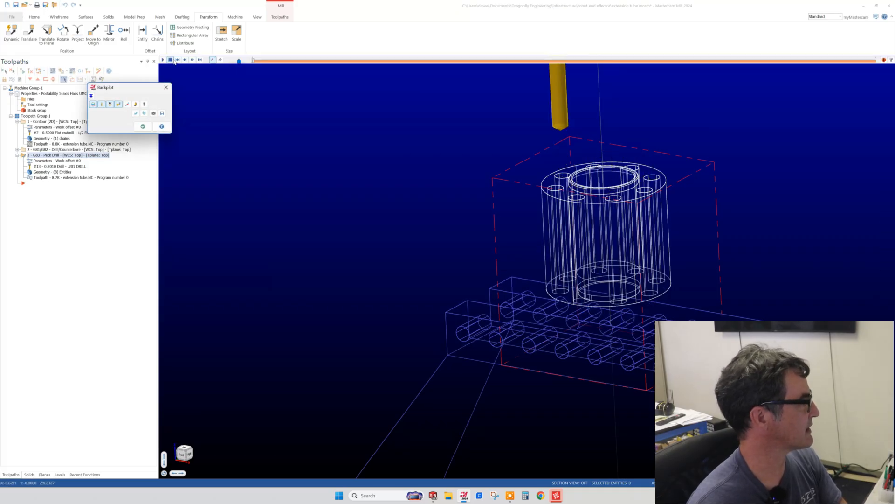
click(162, 60)
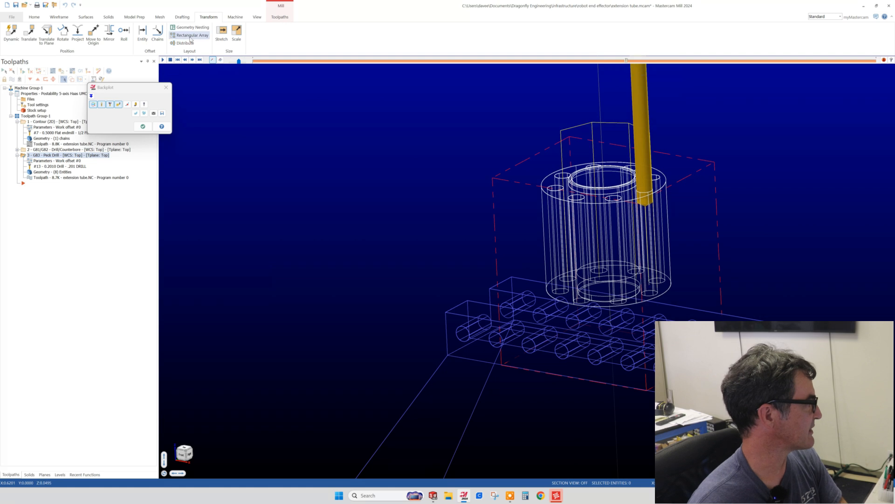
click(170, 59)
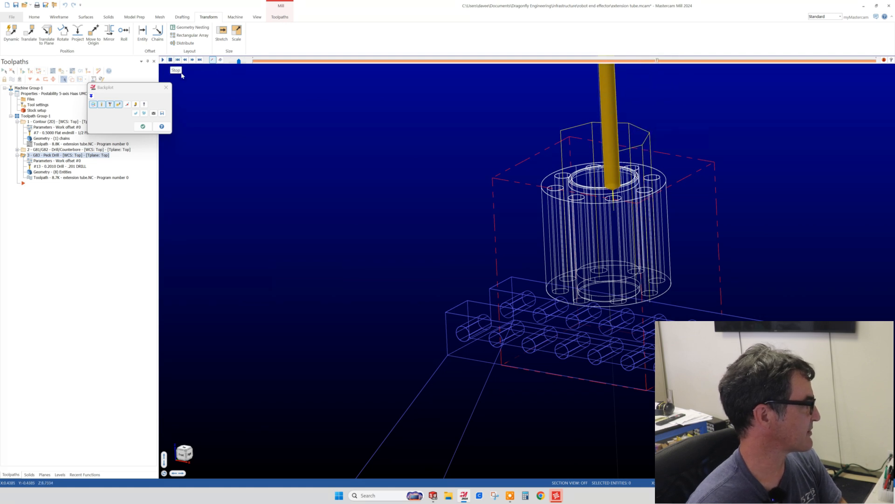
click(142, 127)
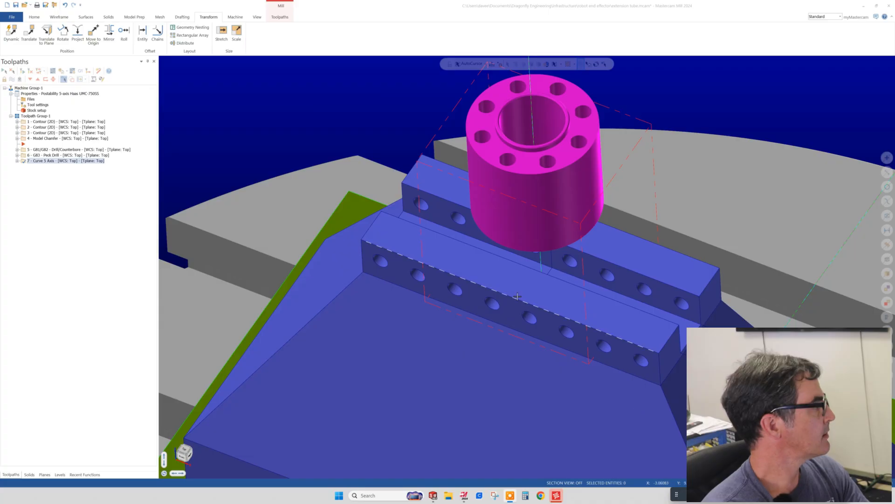
Display the toolpath of the second contour operation and examine it around the top of the tube.
middle_drag(372, 308, 400, 329)
scroll(379, 307, down, 2)
scroll(402, 331, down, 5)
scroll(445, 264, up, 3)
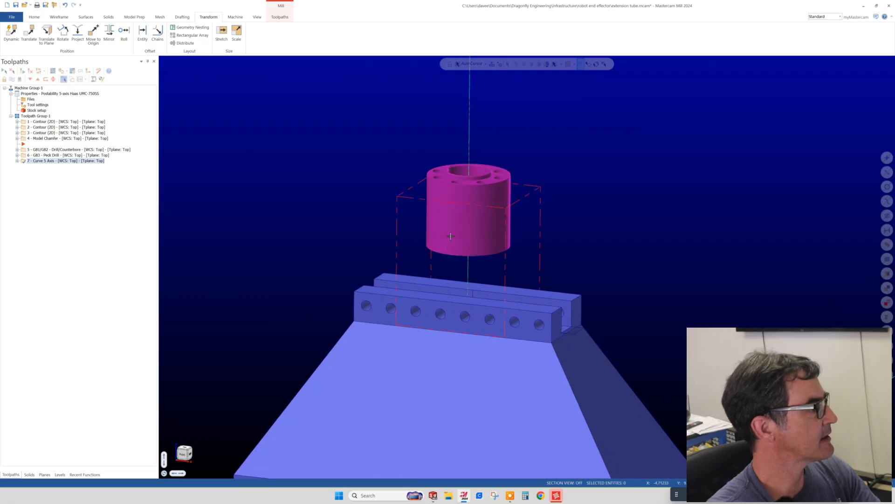
scroll(459, 205, up, 1)
scroll(460, 205, up, 1)
middle_drag(460, 205, 461, 223)
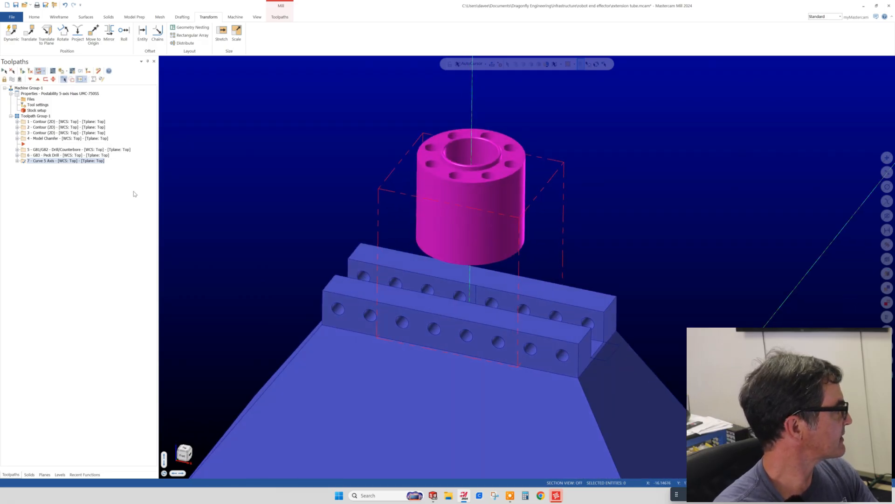
click(44, 128)
middle_drag(448, 177, 471, 137)
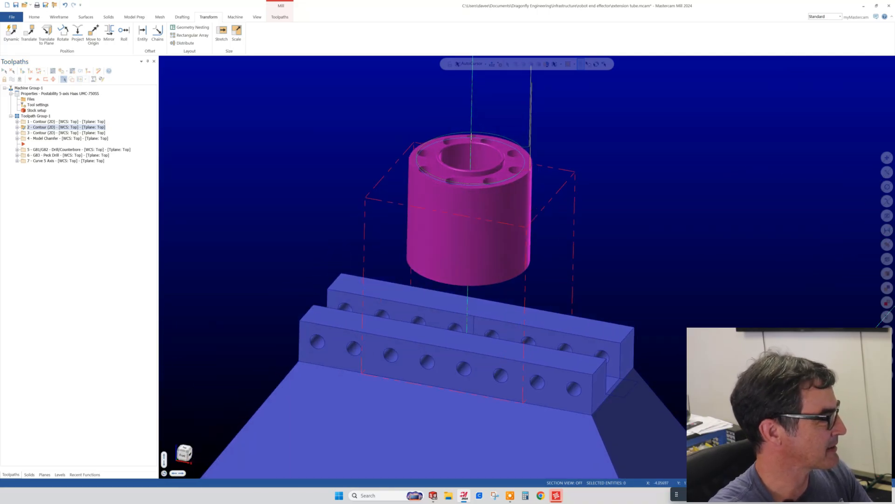
scroll(471, 137, up, 4)
middle_drag(560, 223, 520, 191)
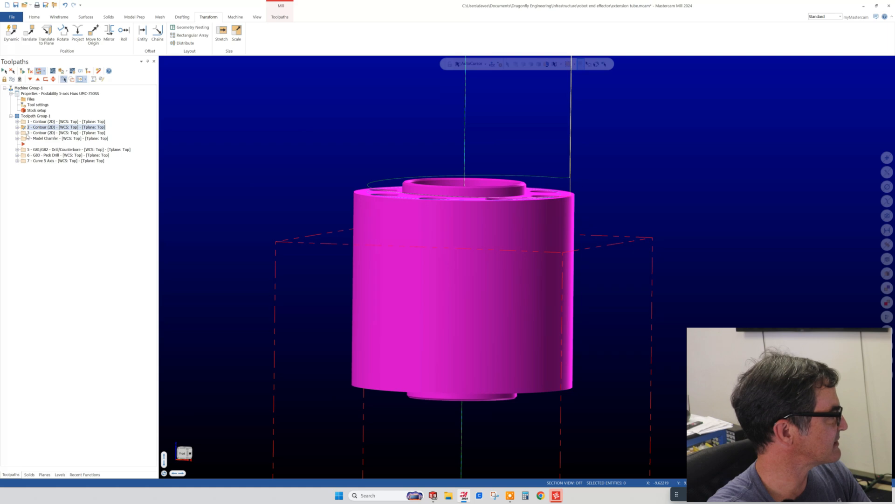
Compare the toolpaths of the Model Chamfer operation and the third contour operation around the flange and bore edges.
click(41, 139)
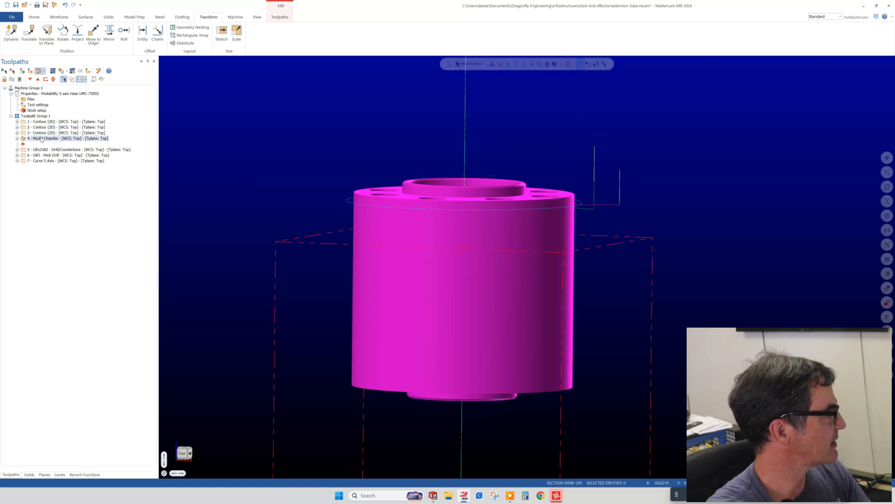
click(41, 133)
middle_drag(336, 156, 413, 200)
scroll(414, 200, up, 3)
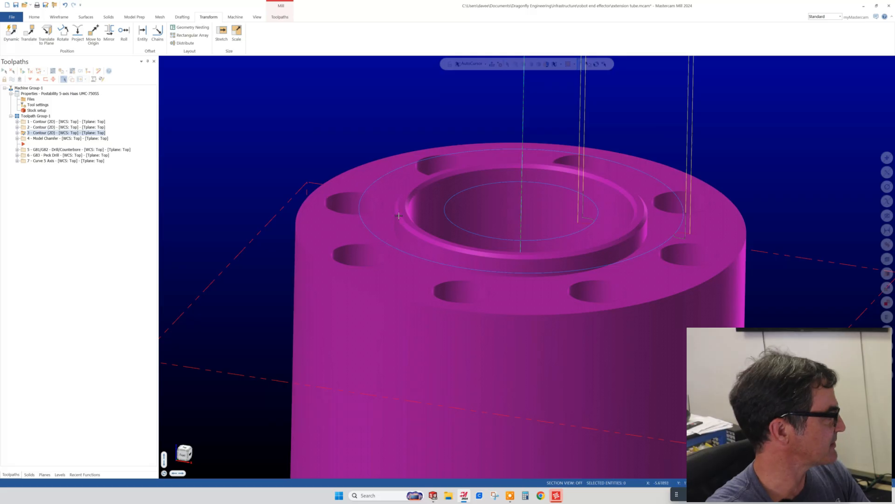
scroll(183, 286, down, 2)
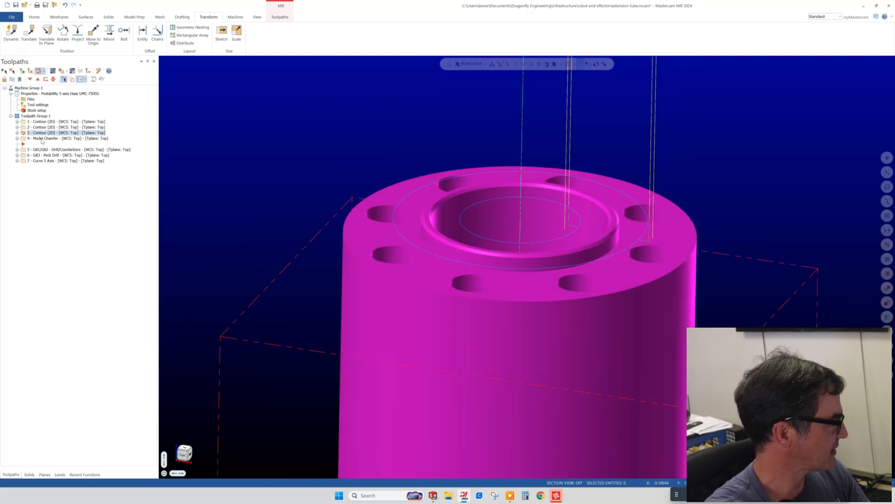
click(38, 138)
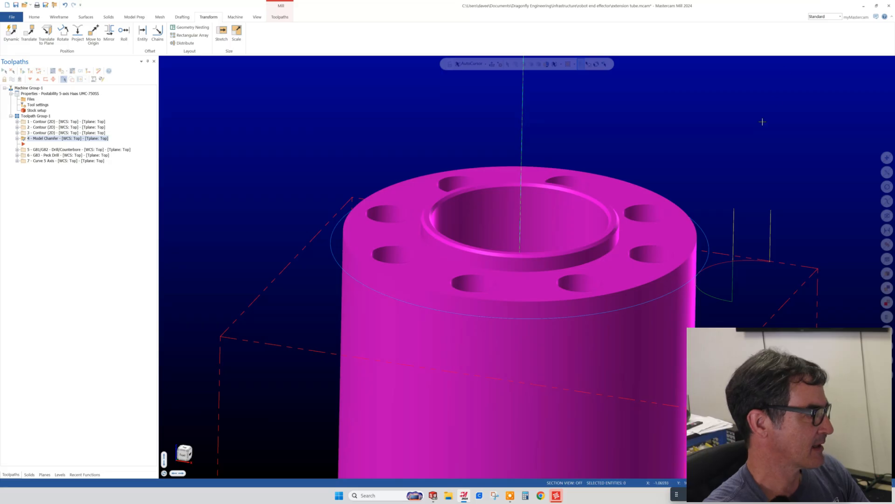
scroll(619, 225, up, 2)
scroll(616, 233, up, 2)
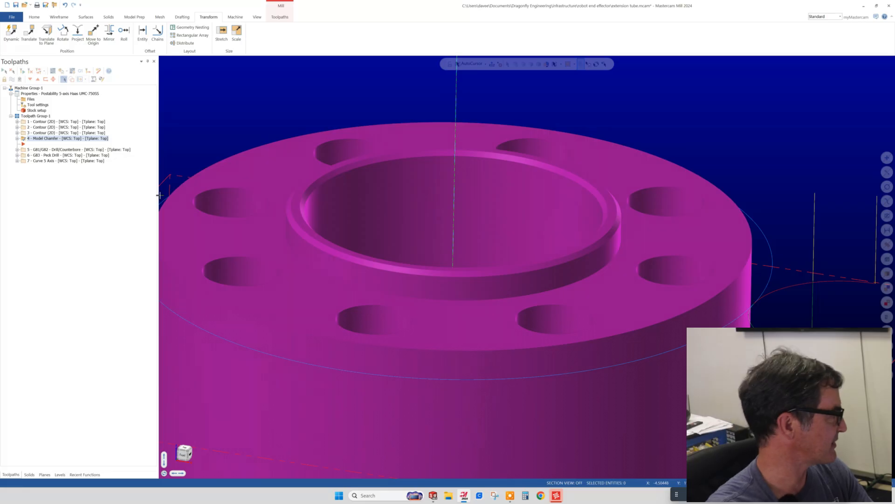
Play the backplot of the third contour operation to examine the tool around the raised ring and bore, and close the backplot.
click(49, 134)
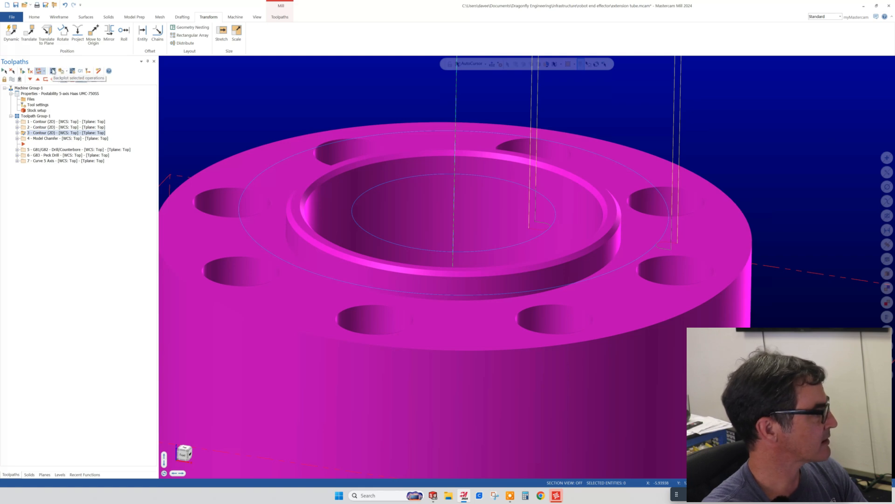
click(61, 72)
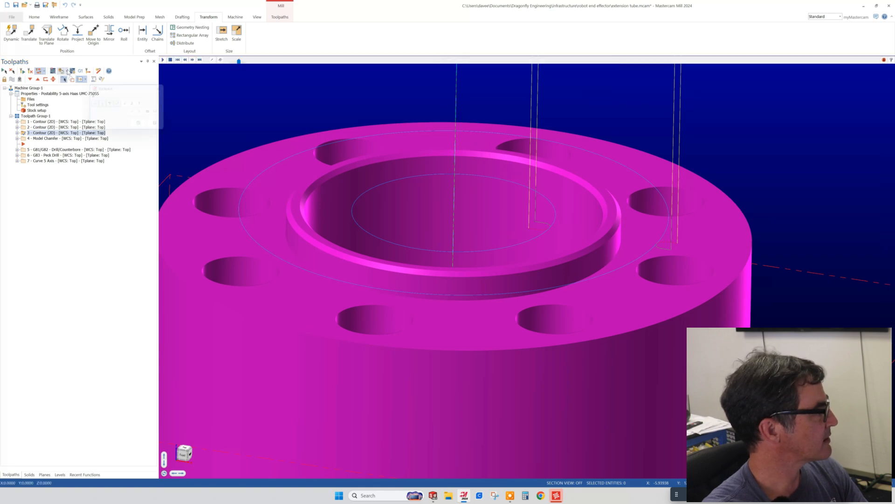
click(162, 60)
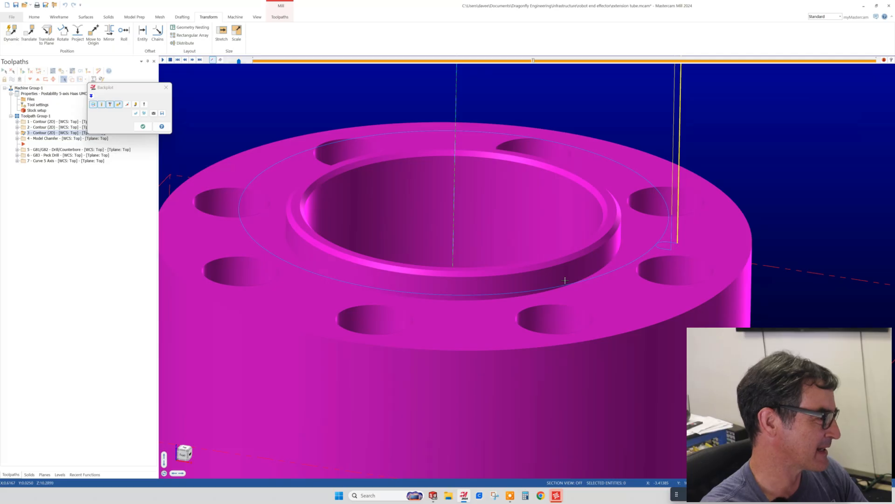
scroll(564, 280, up, 4)
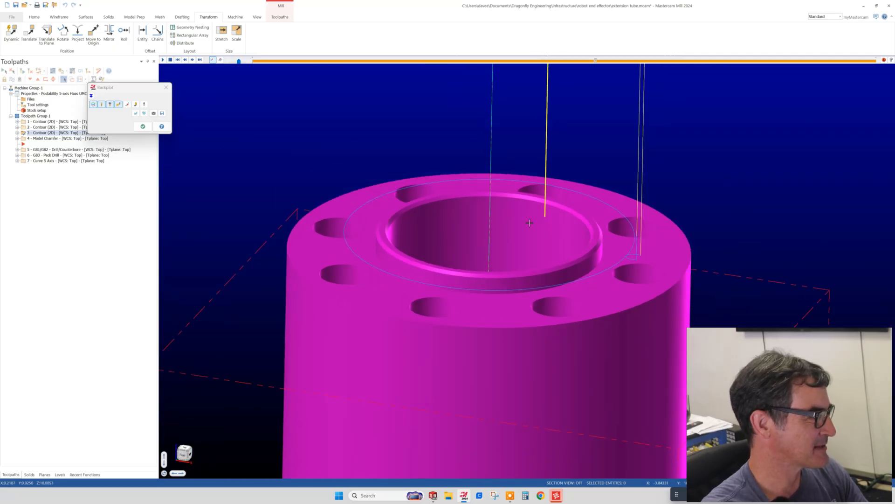
scroll(529, 223, down, 3)
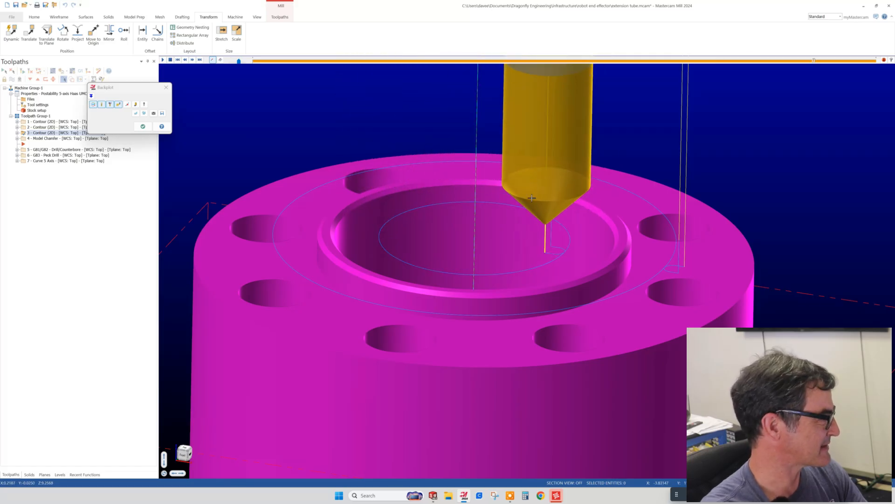
scroll(564, 226, up, 4)
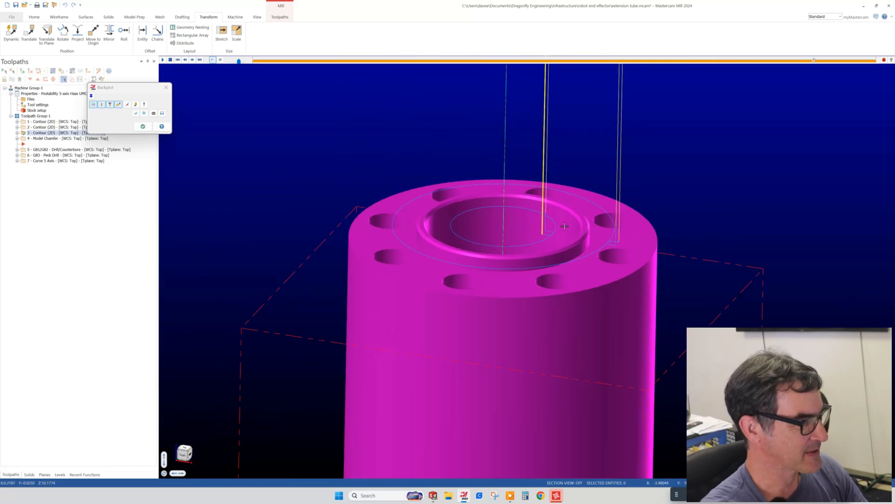
scroll(582, 247, down, 2)
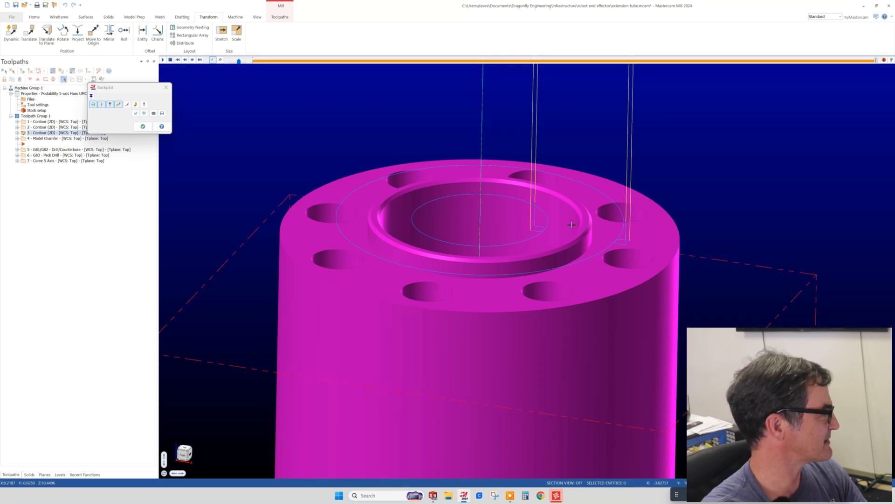
click(143, 126)
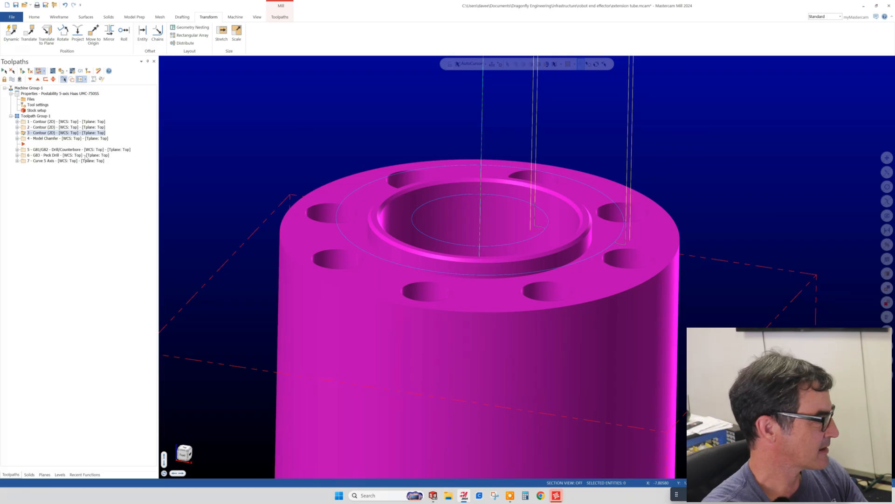
Examine the third contour toolpath above the tube and the space down to the fixture, using a front view.
scroll(538, 175, down, 3)
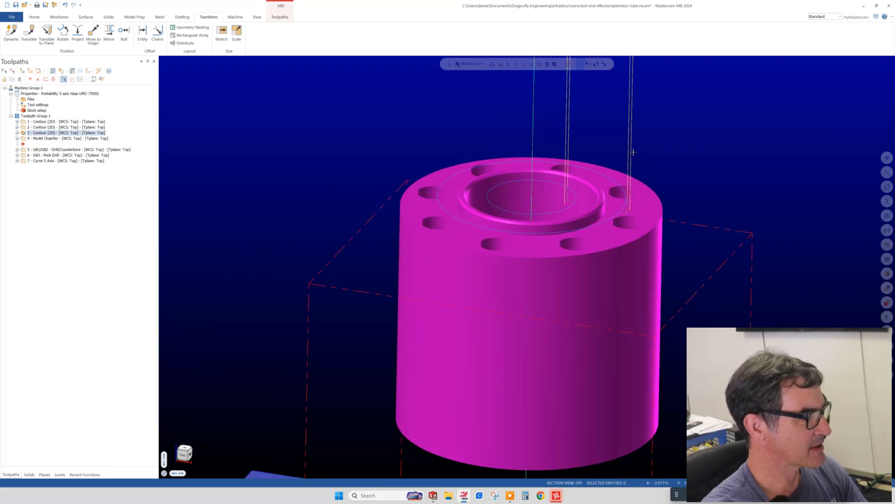
scroll(554, 321, up, 3)
scroll(555, 321, down, 3)
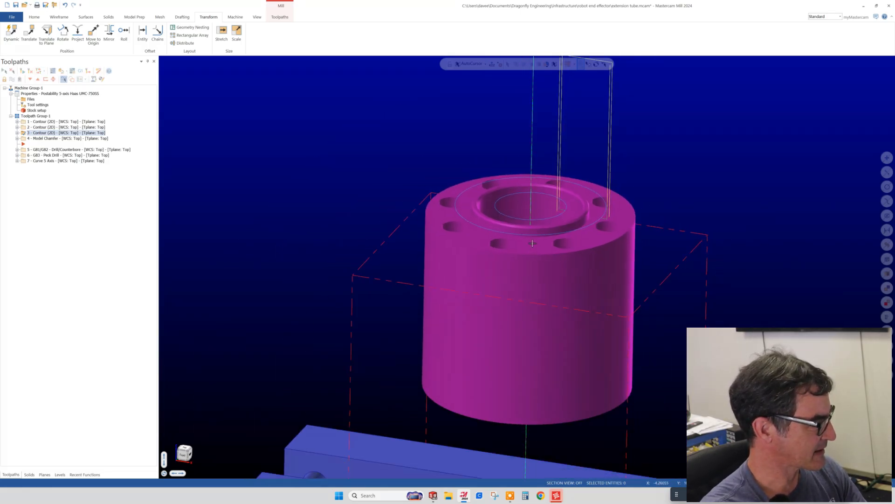
key(alt+2)
scroll(535, 412, down, 1)
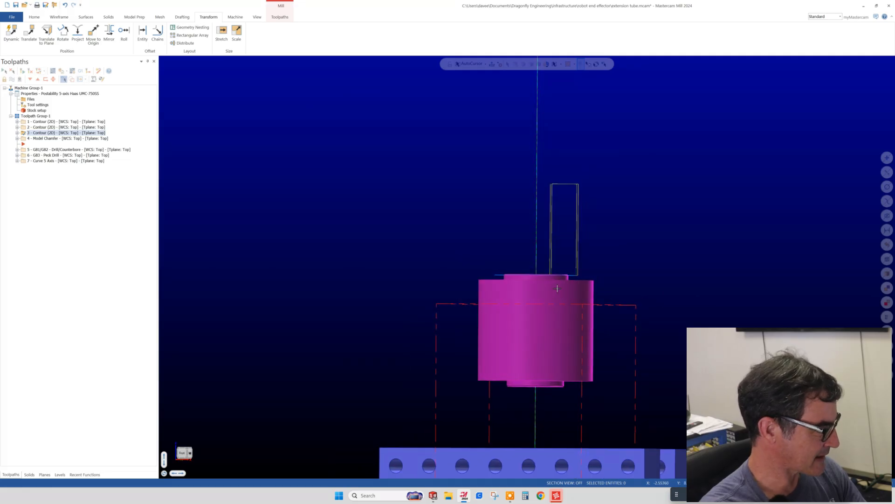
scroll(544, 396, up, 1)
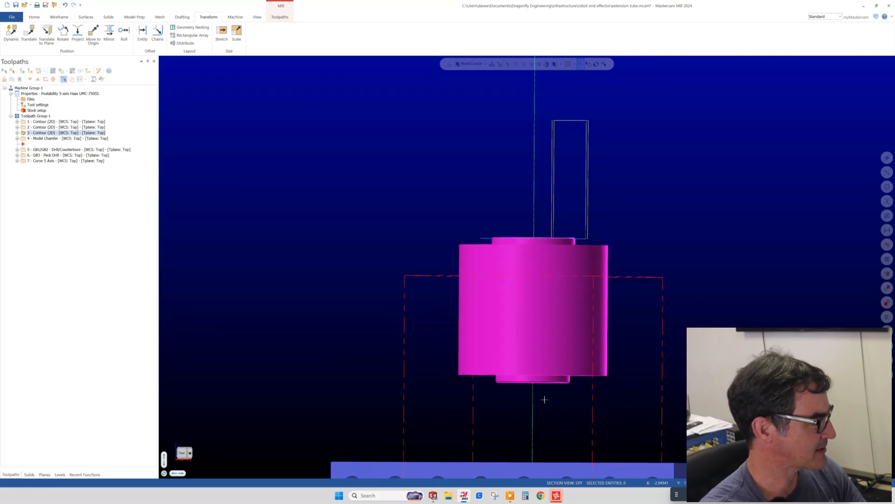
scroll(456, 138, down, 2)
scroll(481, 345, up, 2)
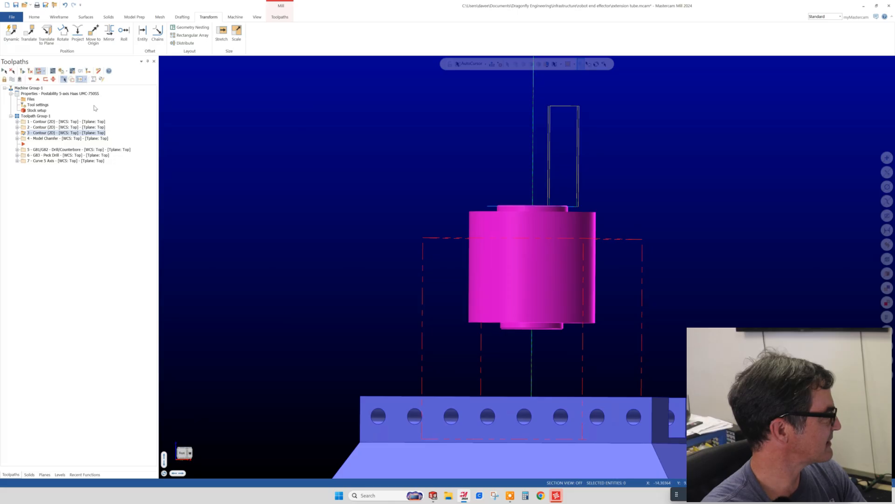
Display the Curve 5 Axis toolpath beneath the tube and look up the Curve type among the multiaxis toolpaths.
click(42, 161)
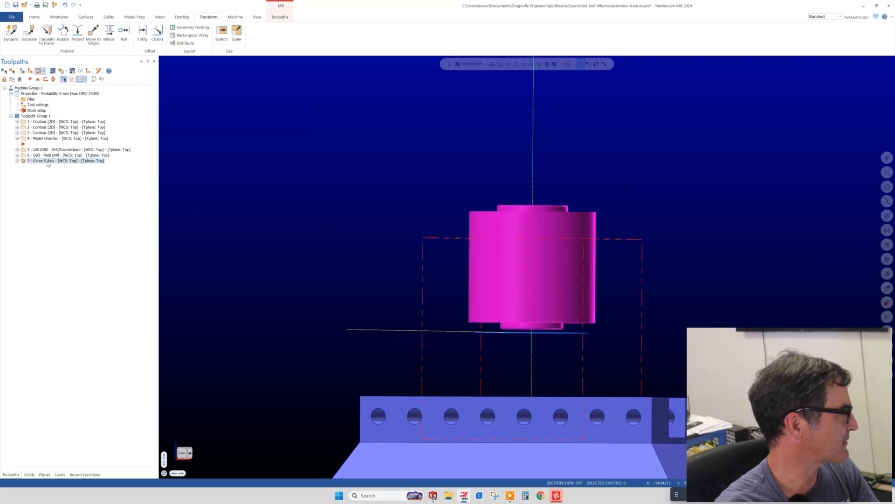
mouse_move(226, 214)
middle_down()
mouse_move(248, 257)
mouse_move(229, 216)
mouse_move(222, 210)
mouse_move(217, 221)
middle_up()
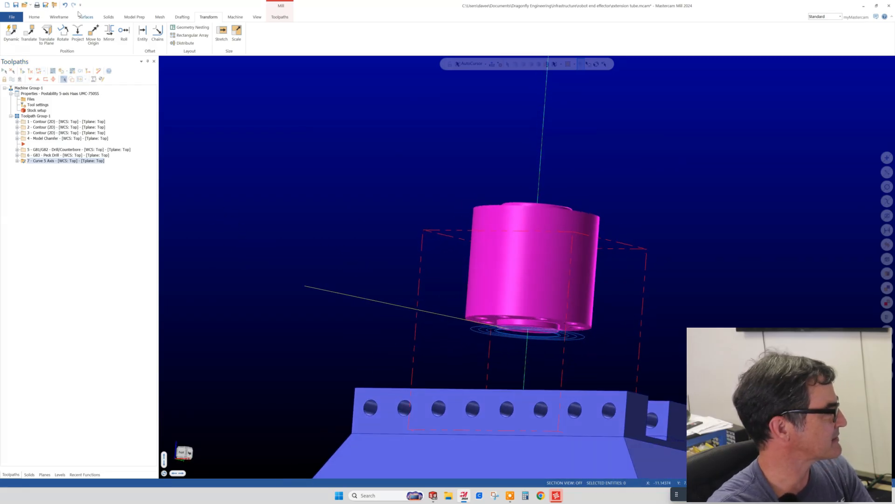
click(287, 18)
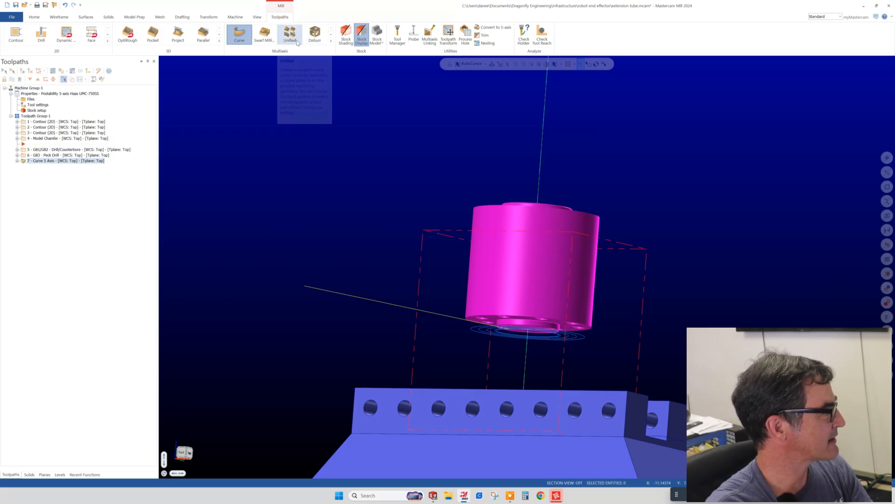
click(330, 42)
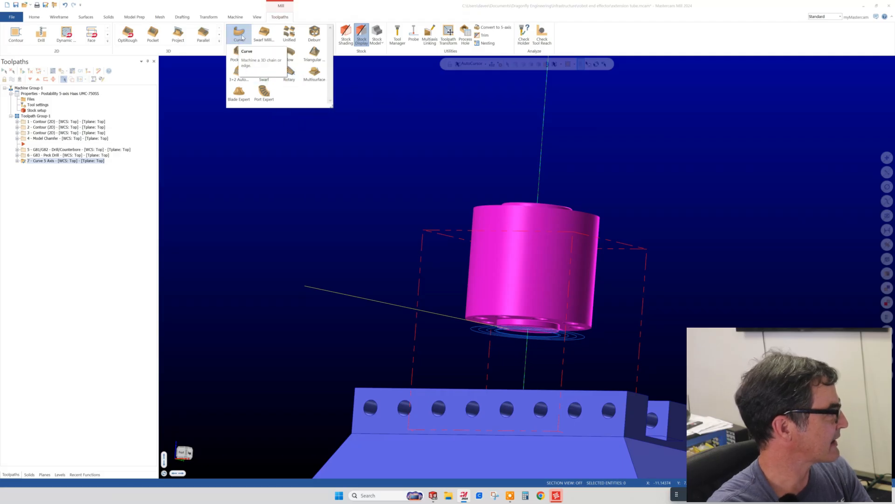
Open the parameters of the Curve 5 Axis operation and review its cut pattern, toolpath type and tool settings.
click(17, 161)
click(34, 168)
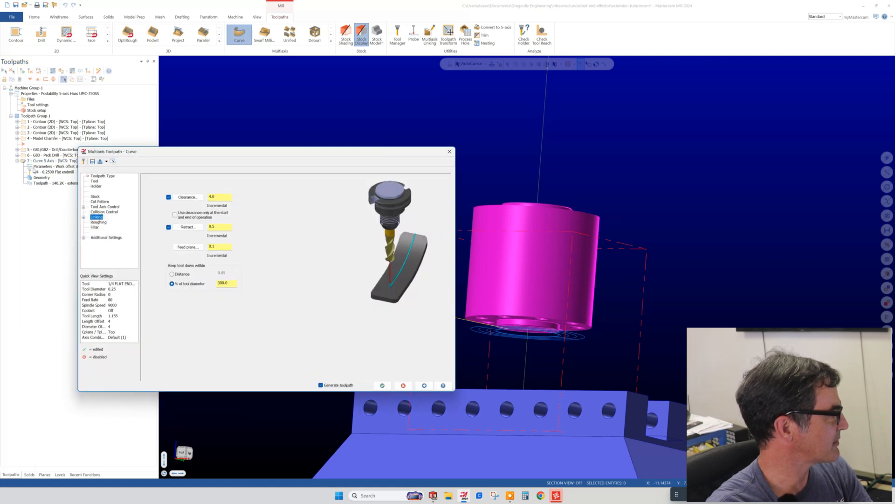
click(99, 203)
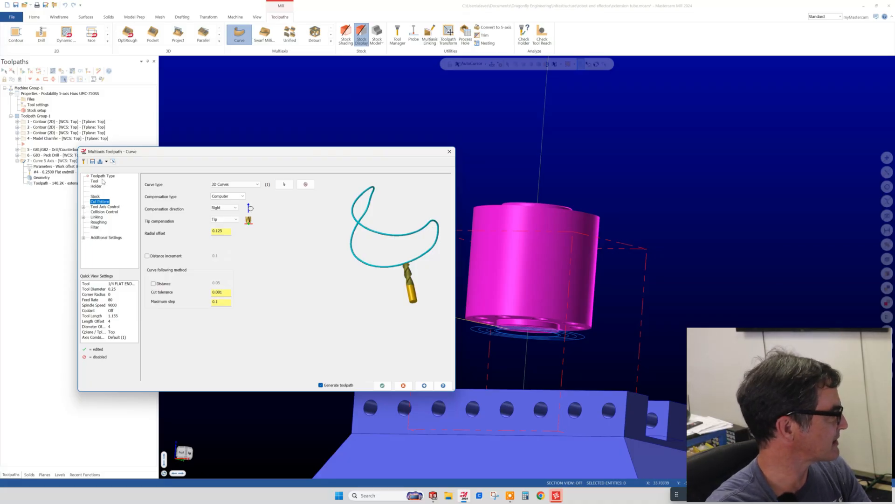
click(103, 175)
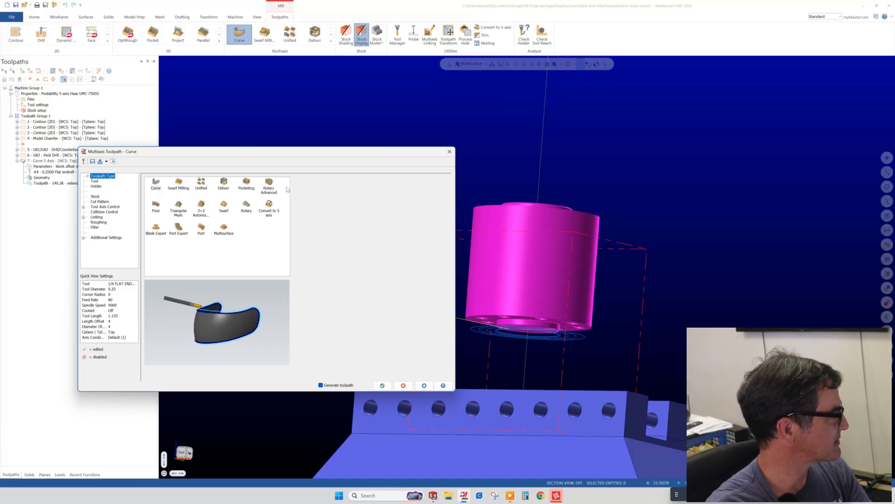
click(94, 181)
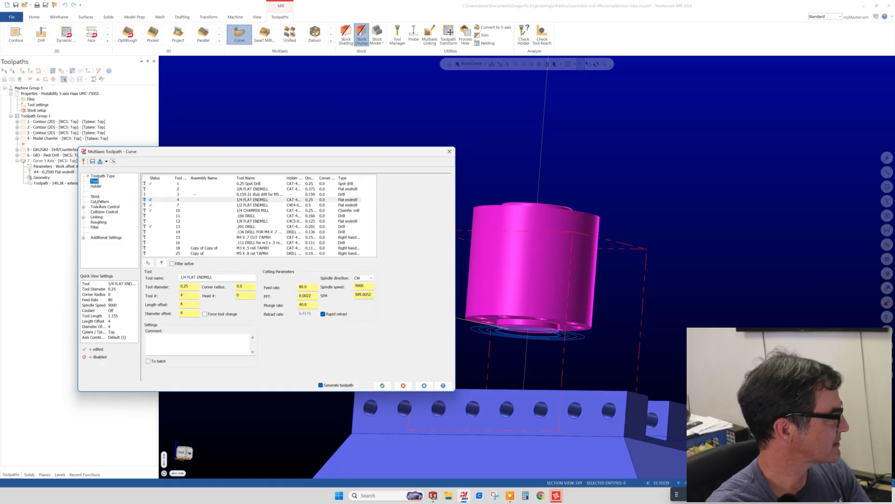
Inspect the 3D curve chain of the cut pattern around the tube's lower boss, and close the chain manager.
click(98, 201)
click(284, 184)
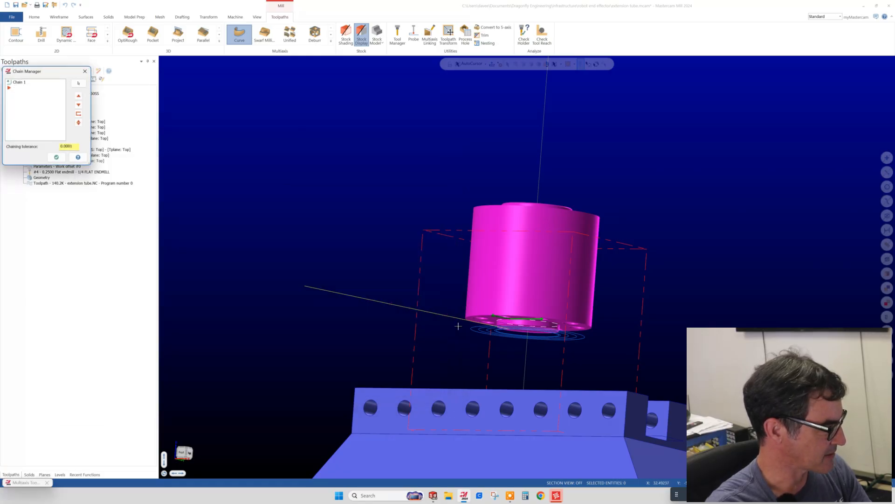
scroll(600, 326, up, 5)
scroll(550, 313, up, 2)
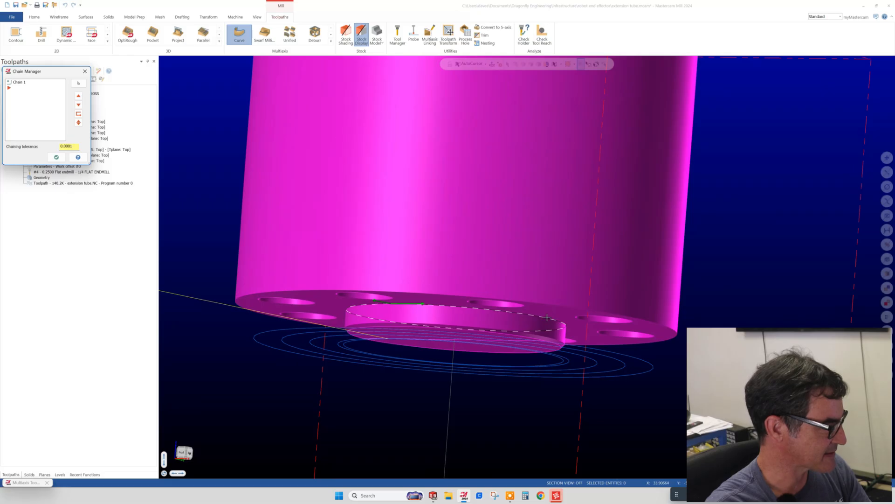
scroll(547, 317, down, 3)
scroll(439, 296, down, 4)
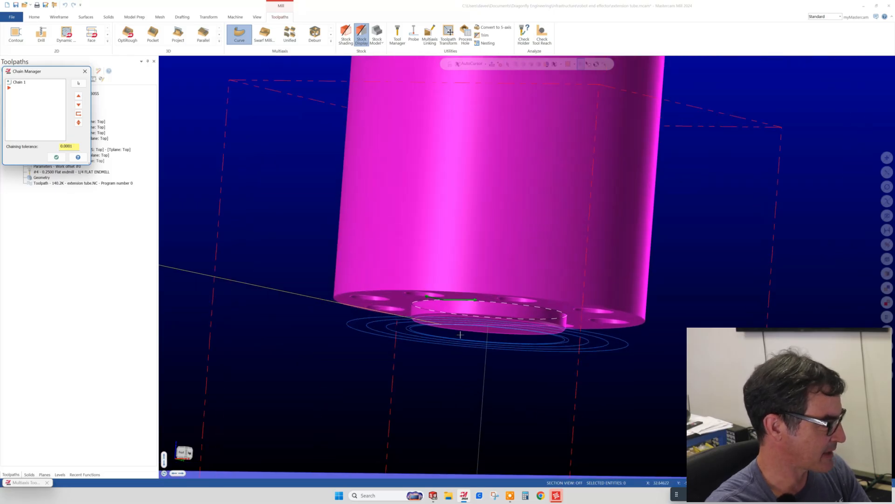
scroll(534, 289, up, 2)
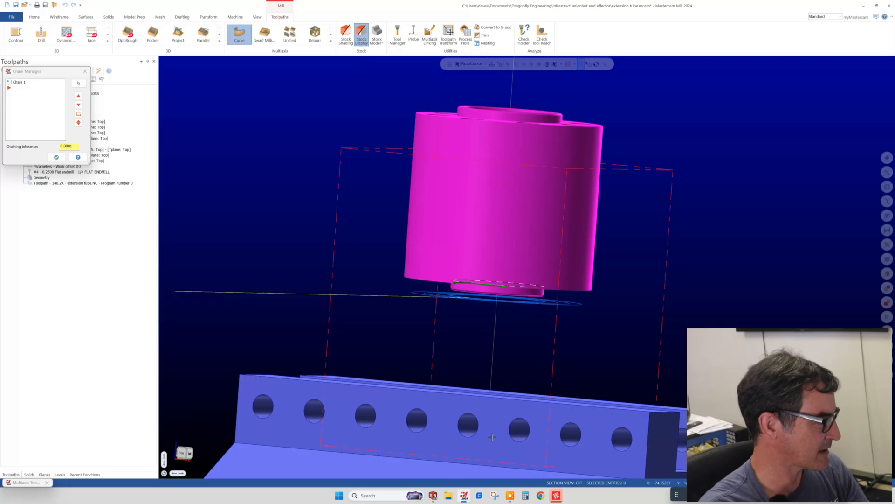
middle_drag(499, 368, 505, 317)
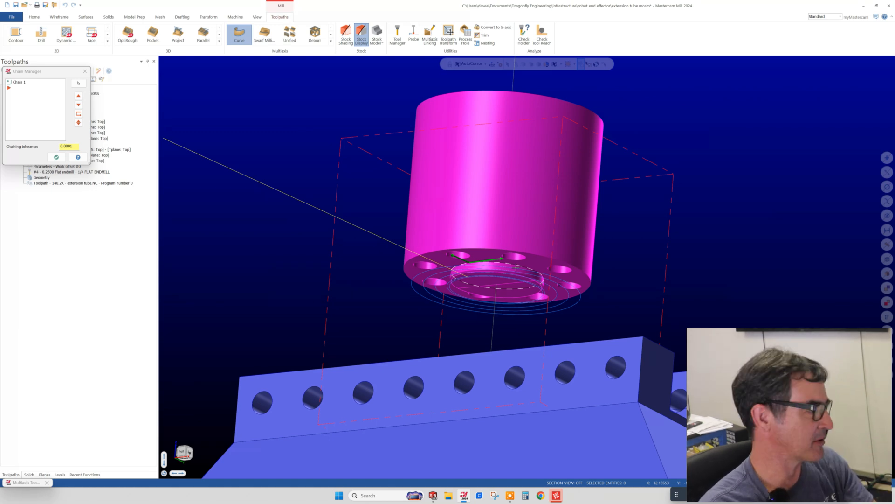
scroll(503, 299, down, 5)
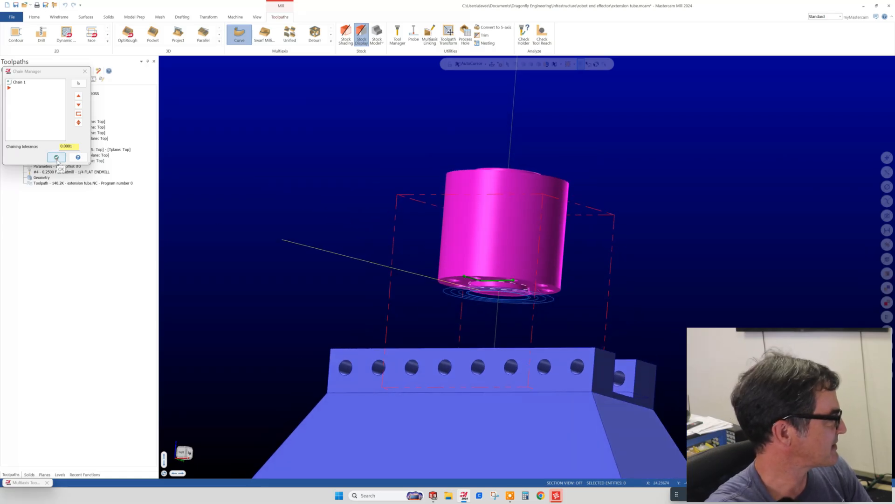
click(57, 158)
Review the operation's tool axis control, collision control, linking, cut pattern and roughing settings, and close the parameters without saving.
click(96, 207)
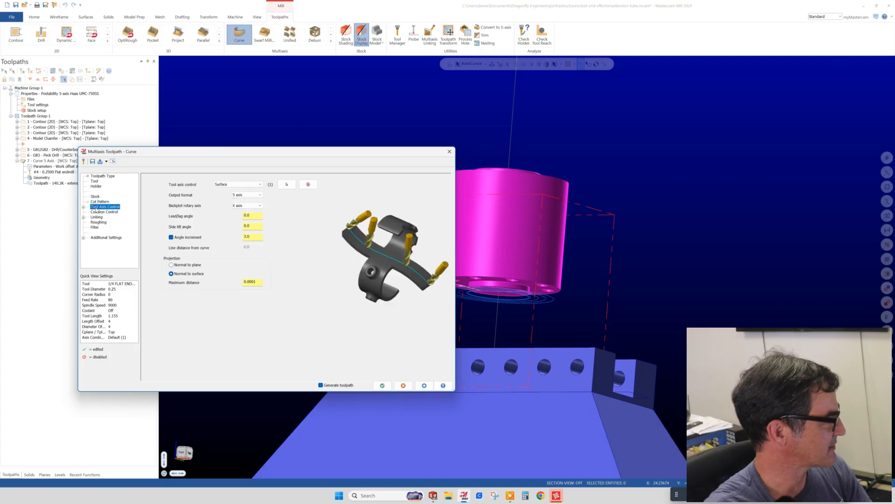
click(97, 212)
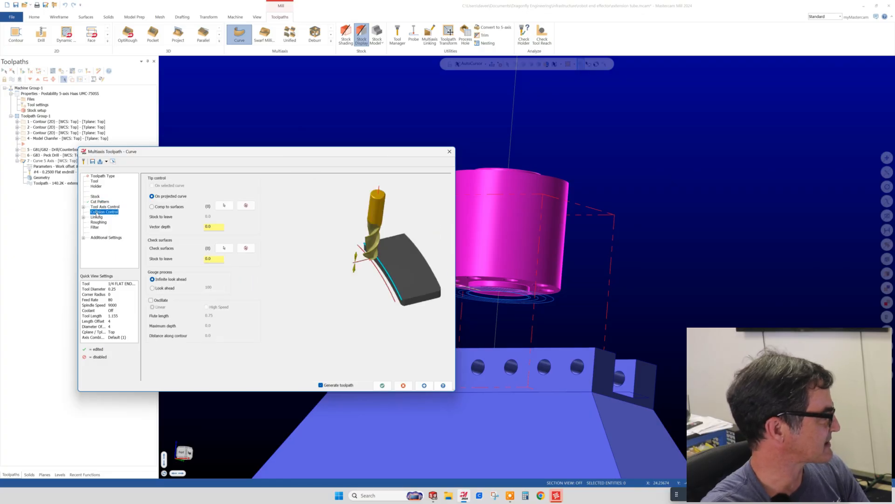
click(96, 218)
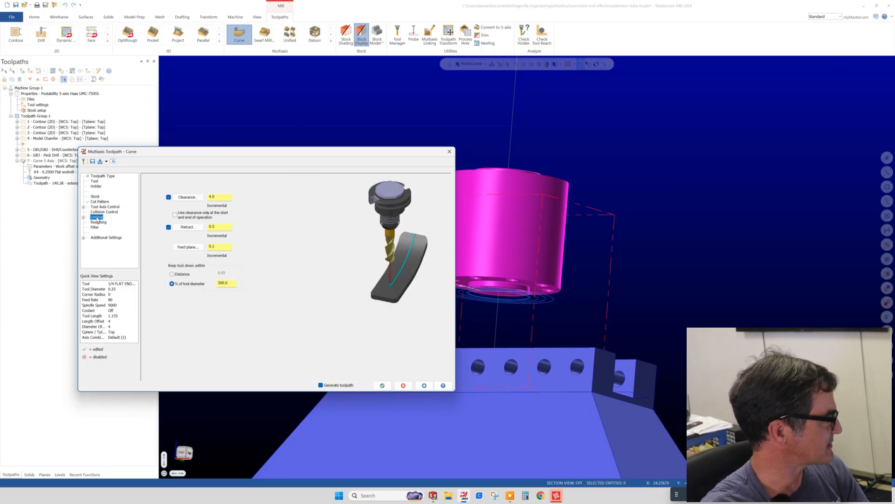
click(98, 222)
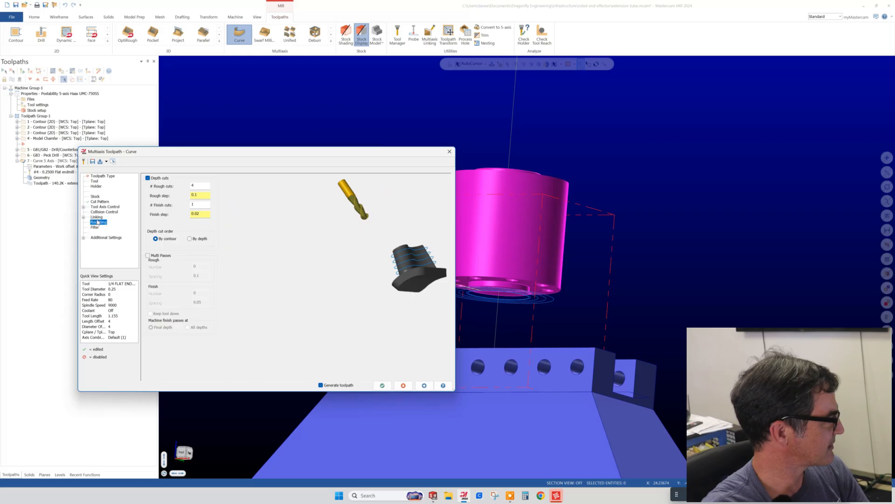
click(99, 202)
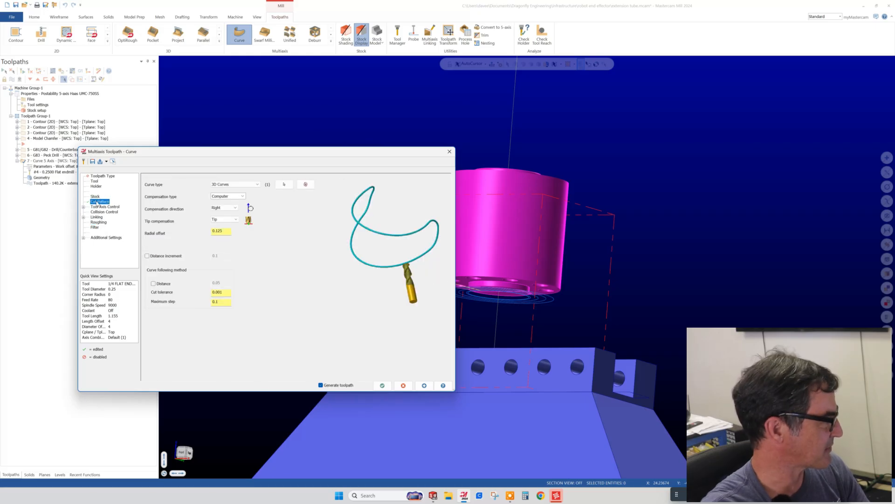
click(97, 222)
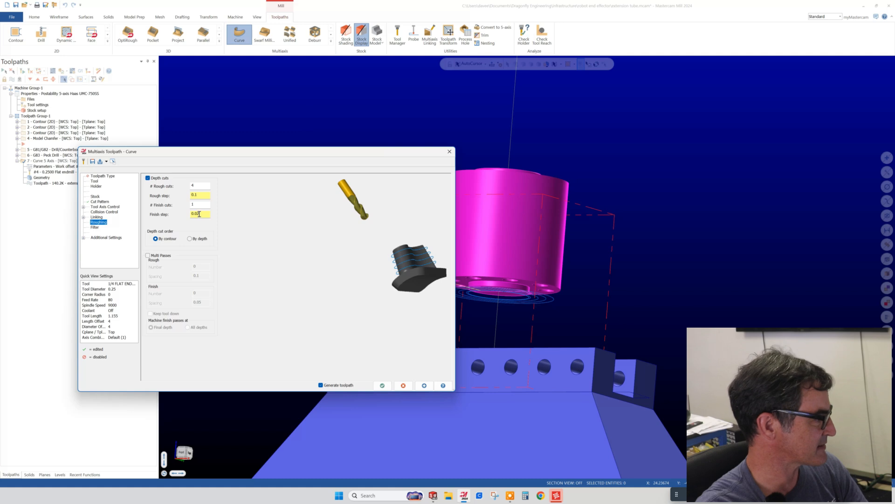
click(403, 385)
Examine how the tube and its Curve 5 Axis toolpath sit relative to the fixture and the rotary table.
mouse_move(451, 270)
middle_down()
mouse_move(439, 246)
mouse_move(401, 302)
middle_up()
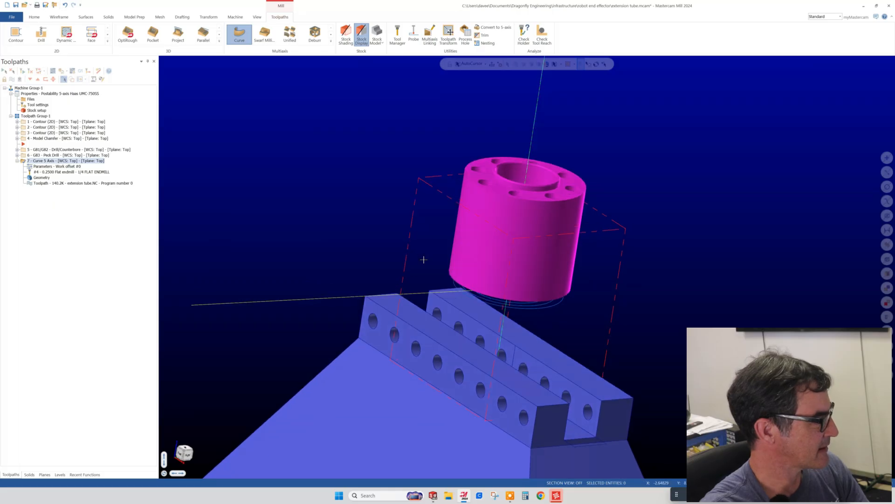
scroll(458, 221, down, 4)
scroll(434, 130, down, 3)
mouse_move(368, 327)
middle_down()
mouse_move(363, 310)
mouse_move(438, 219)
mouse_move(541, 205)
mouse_move(612, 174)
mouse_move(584, 166)
mouse_move(621, 259)
middle_up()
scroll(873, 197, down, 2)
scroll(343, 266, up, 2)
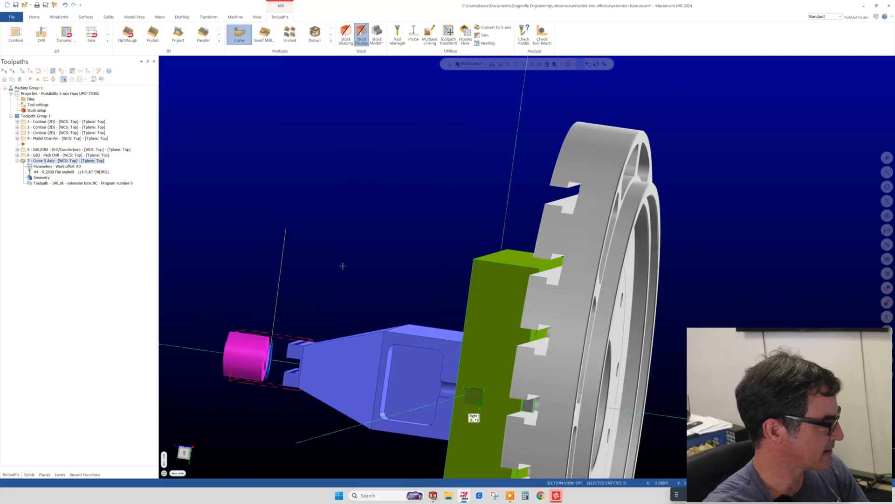
scroll(687, 92, down, 2)
mouse_move(367, 246)
middle_down()
mouse_move(396, 224)
mouse_move(393, 252)
mouse_move(384, 244)
mouse_move(381, 251)
middle_up()
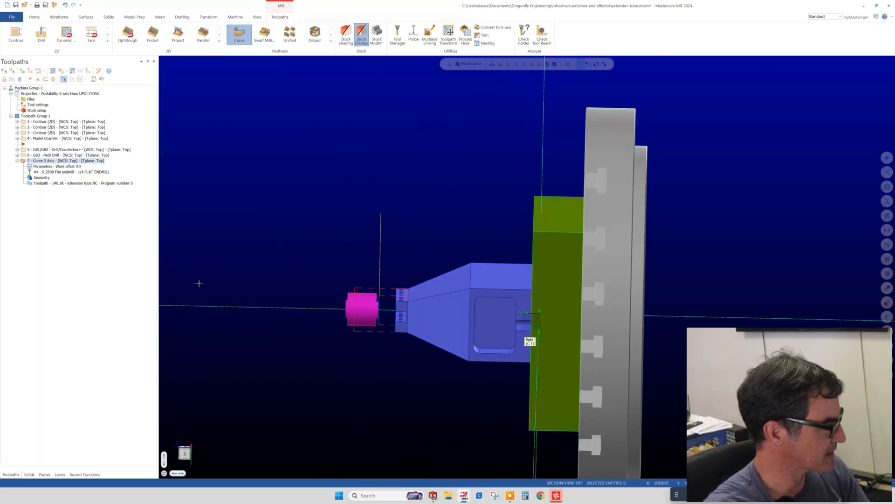
scroll(201, 282, up, 1)
middle_drag(299, 254, 248, 270)
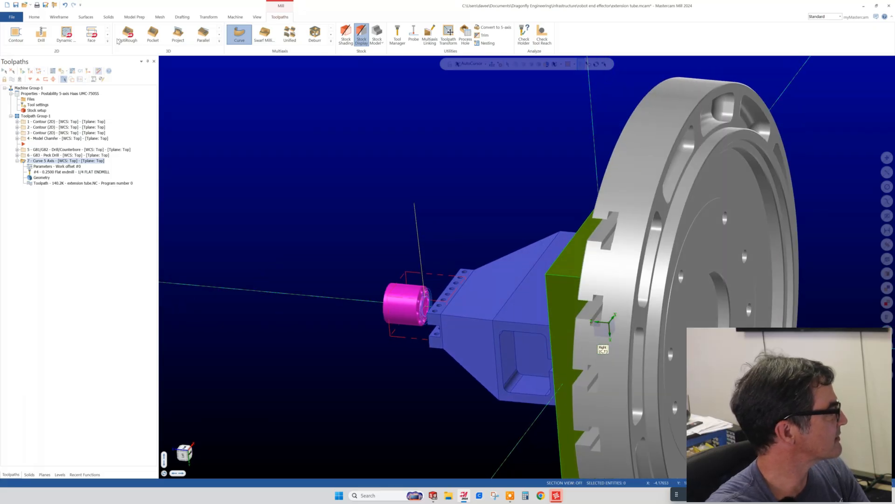
Play the backplot of the Curve 5 Axis operation and examine the tool's clearance between the tube and the fixture.
click(88, 71)
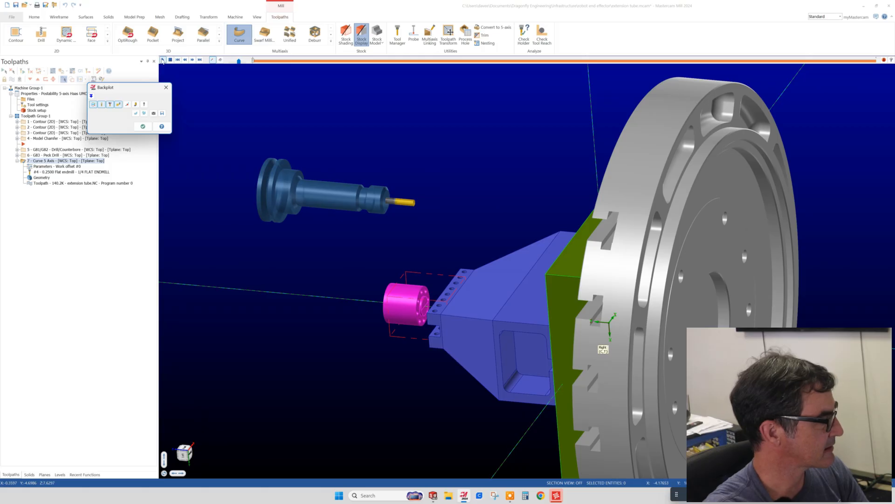
click(162, 60)
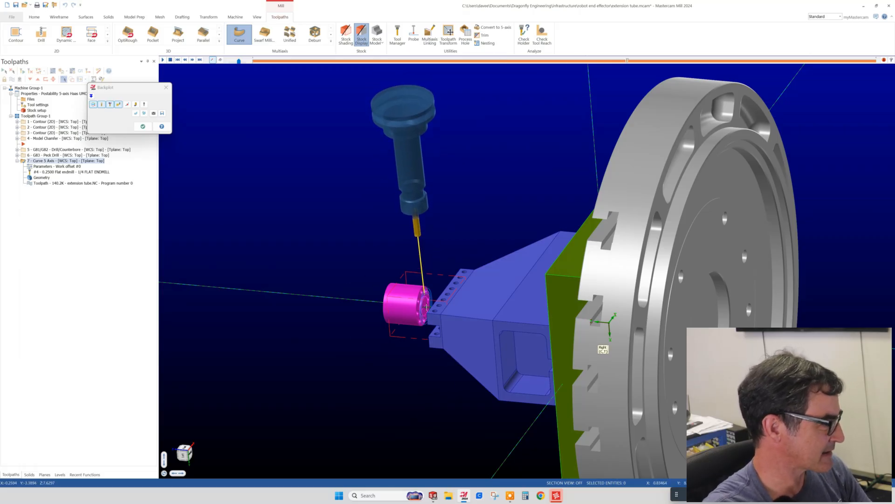
scroll(423, 310, up, 6)
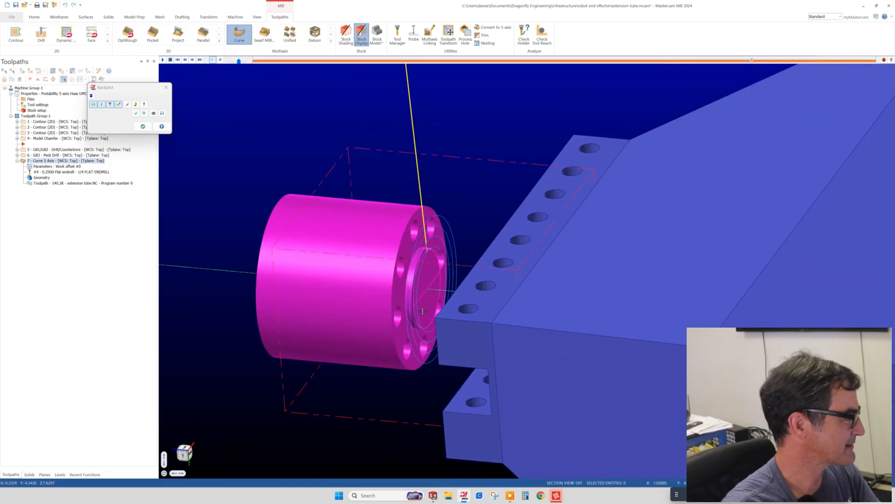
scroll(423, 310, down, 2)
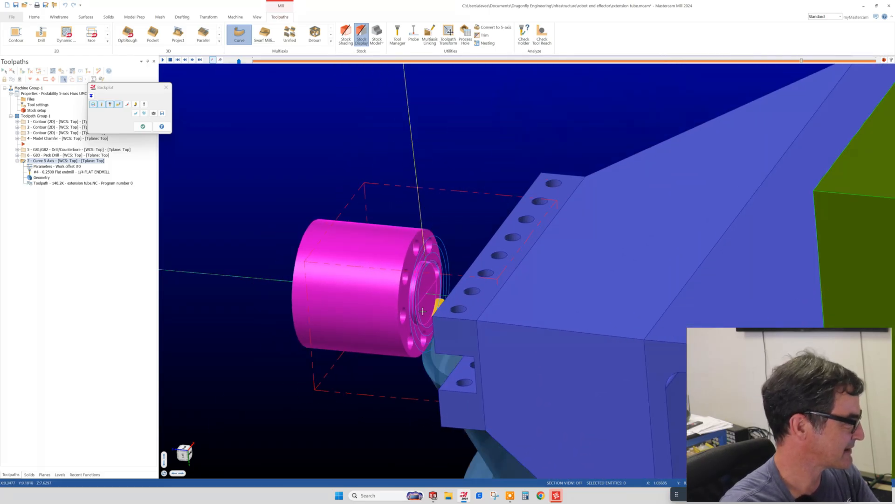
scroll(422, 310, down, 3)
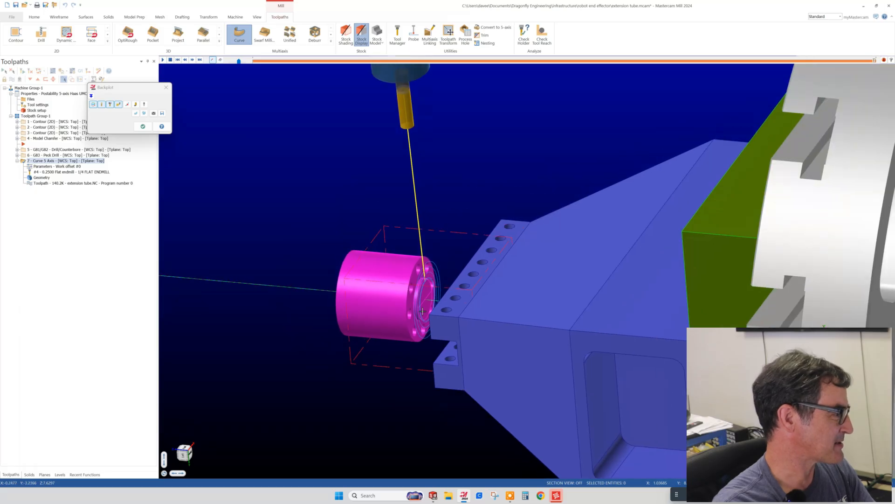
middle_drag(429, 319, 393, 239)
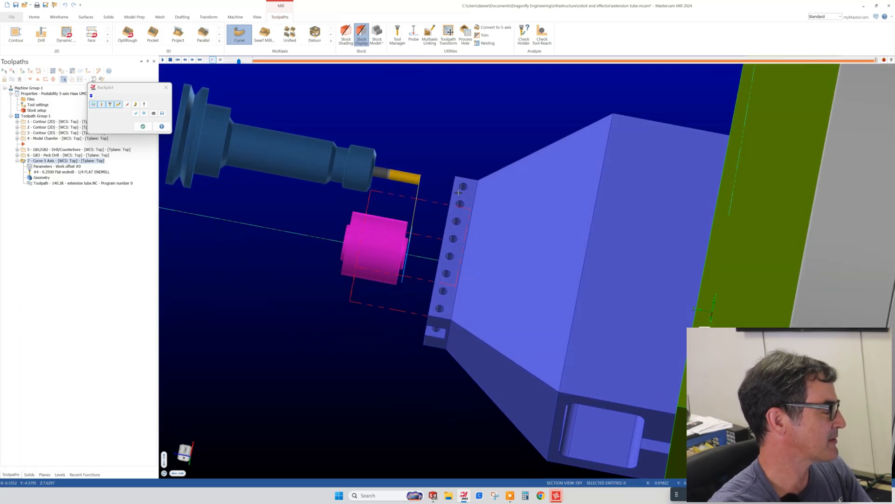
Replay the Curve 5 Axis backplot, close it, and examine the toolpath beneath the tube's lower boss and its clearance to the fixture.
click(163, 60)
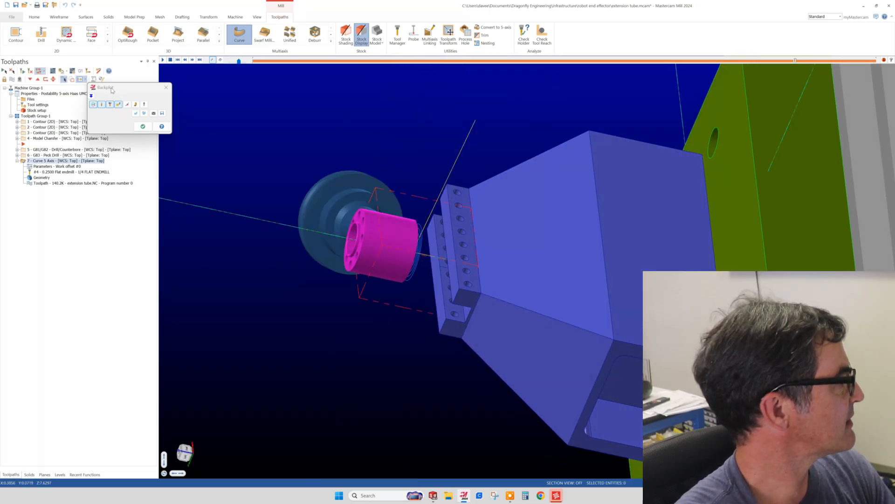
click(166, 87)
middle_drag(500, 279, 537, 355)
scroll(633, 277, up, 4)
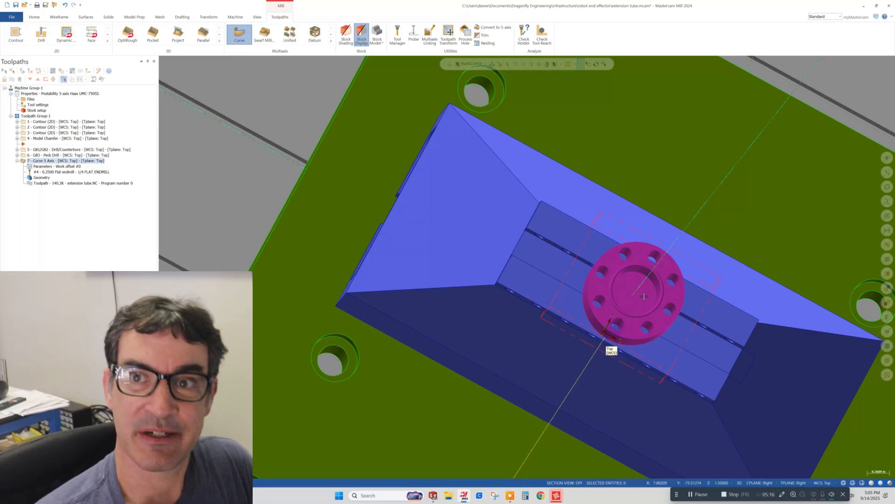
middle_drag(645, 295, 620, 120)
scroll(632, 295, up, 3)
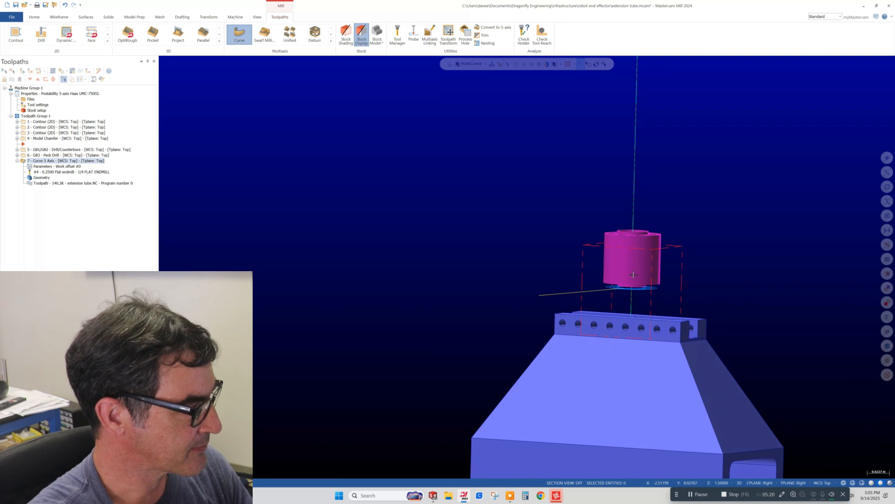
mouse_move(633, 295)
middle_down()
mouse_move(634, 259)
mouse_move(627, 279)
middle_up()
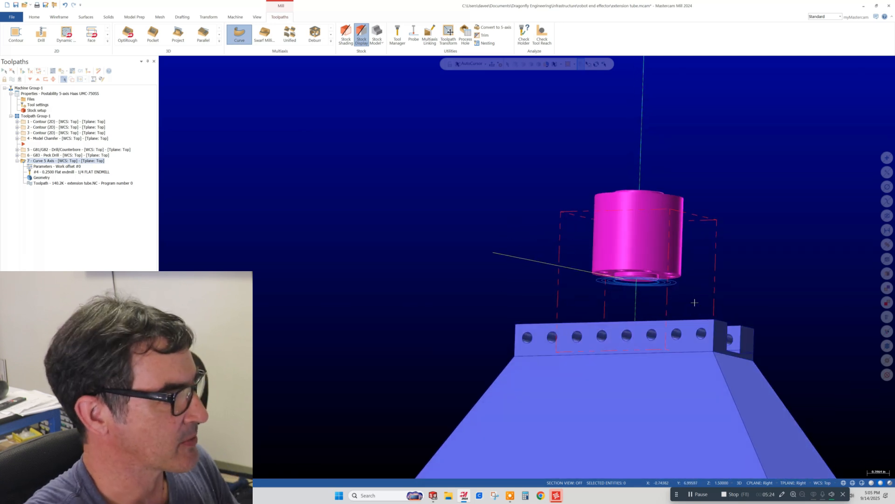
scroll(644, 281, up, 8)
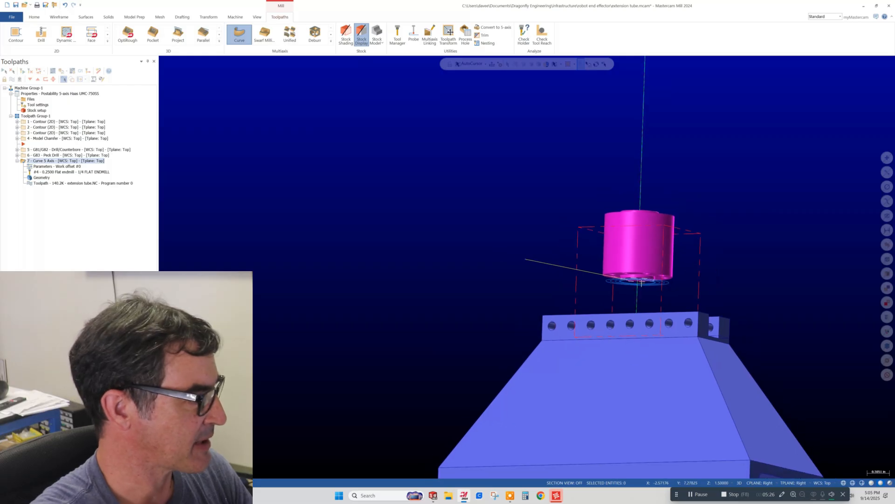
middle_drag(641, 283, 627, 289)
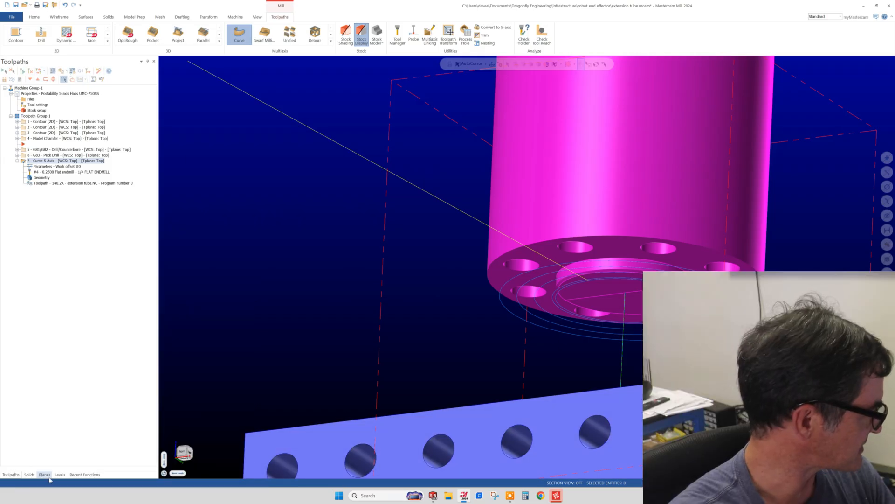
Make Front the construction and tool plane, and draw a line across the diameter of the tube's lower boss.
click(45, 475)
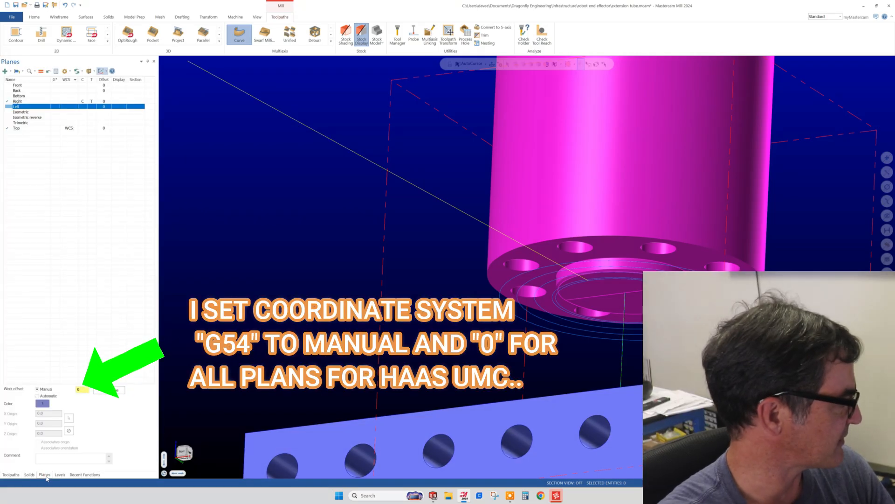
click(84, 85)
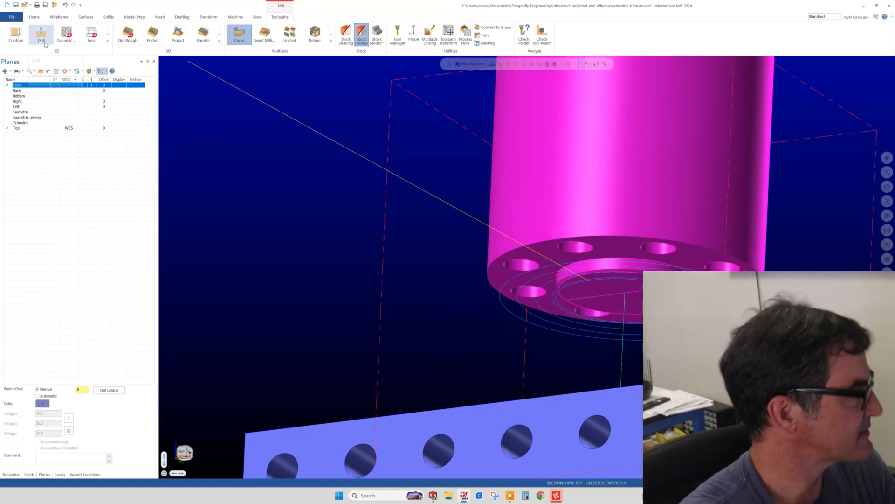
click(59, 16)
click(50, 34)
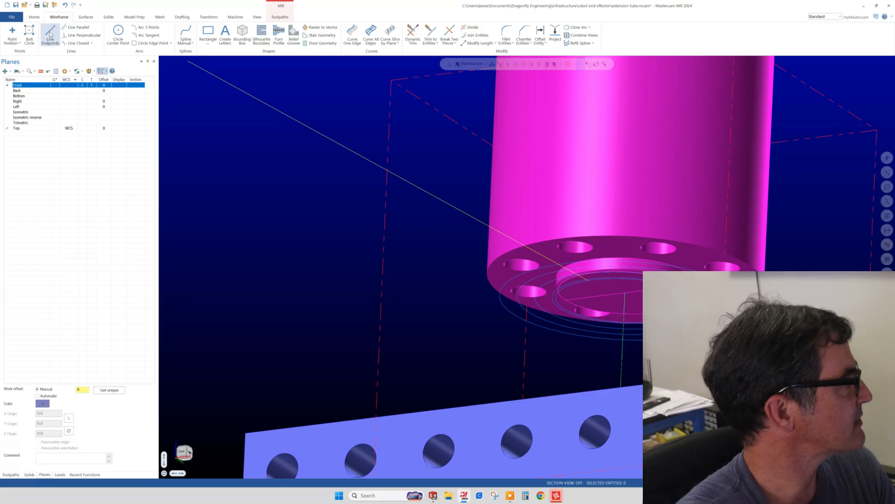
click(565, 300)
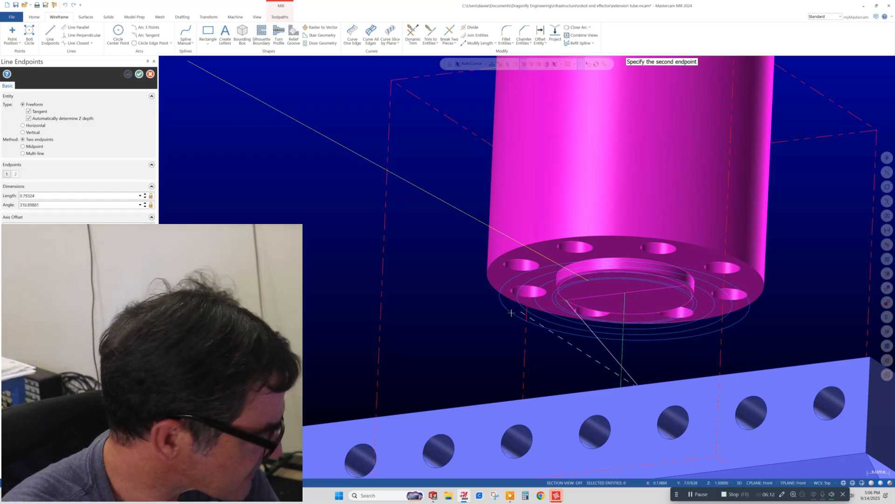
mouse_move(627, 382)
middle_down()
mouse_move(546, 343)
mouse_move(562, 332)
mouse_move(554, 230)
middle_up()
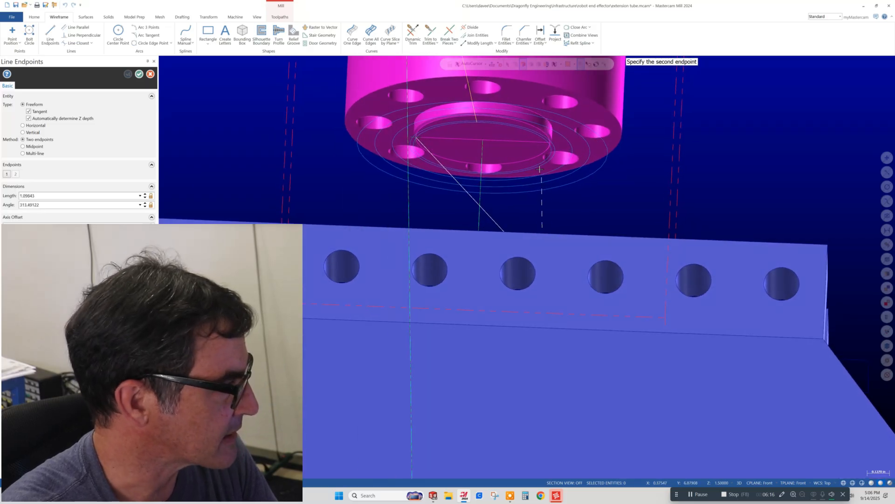
click(549, 145)
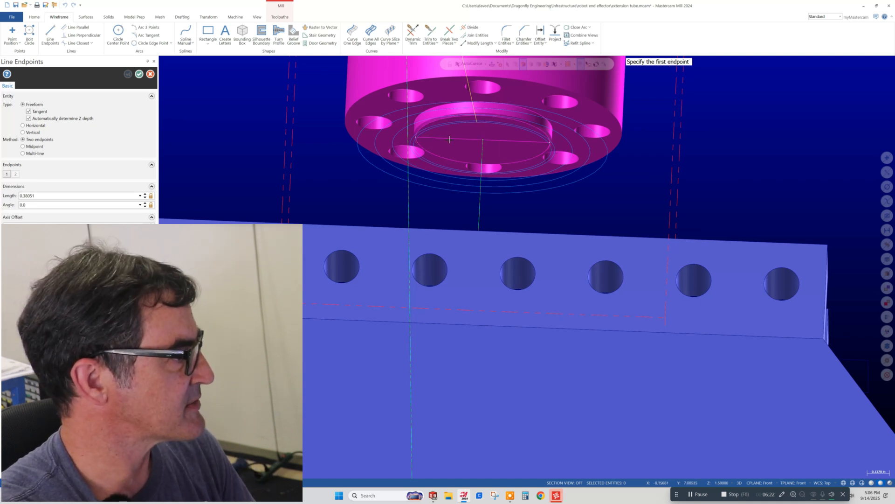
click(139, 74)
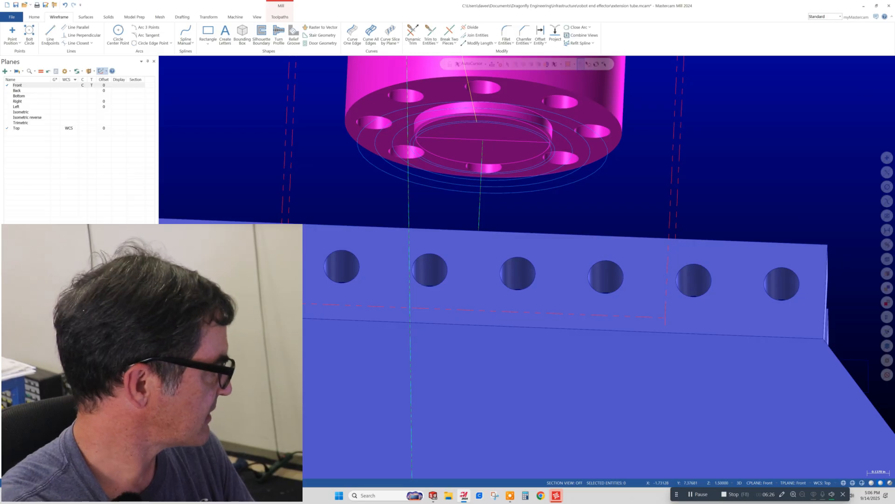
Add a 2D Contour toolpath after the Model Chamfer operation, using a partial wireframe chain of the line across the lower boss.
click(13, 474)
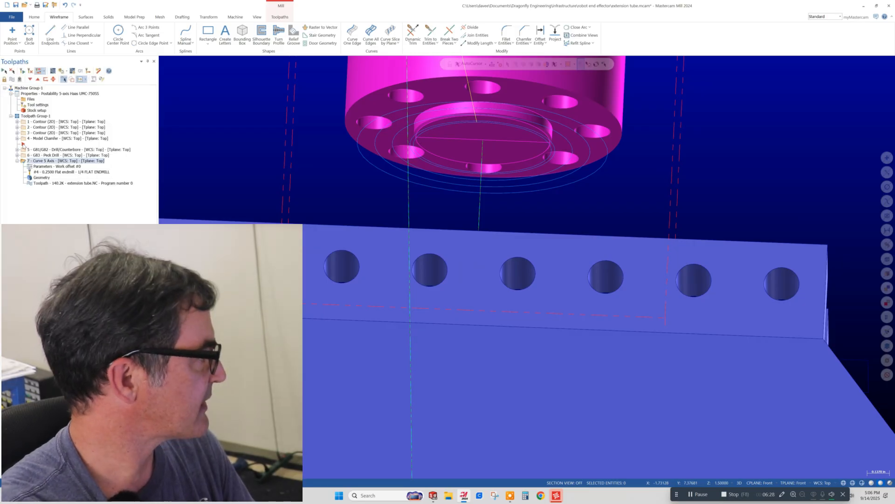
click(17, 161)
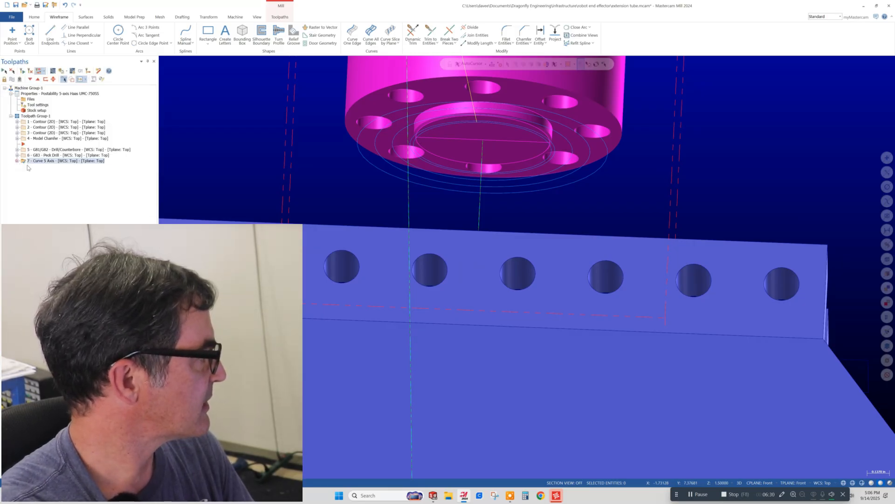
right_click(30, 170)
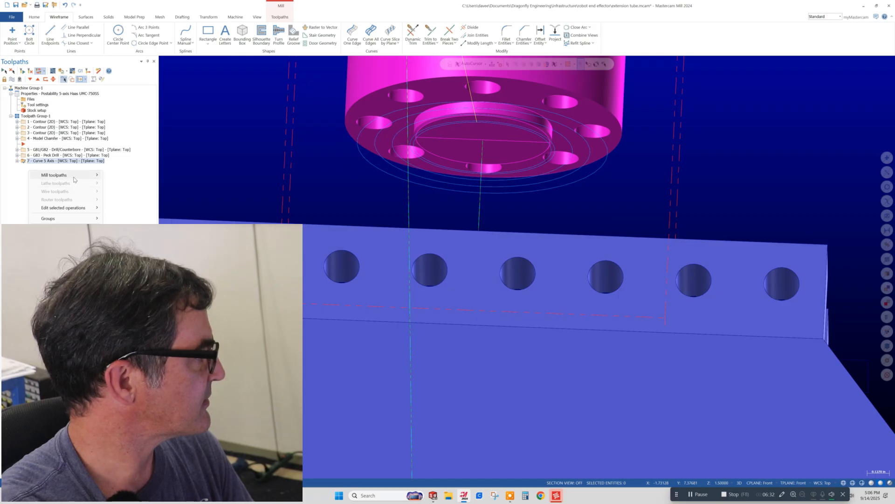
mouse_move(79, 175)
click(123, 177)
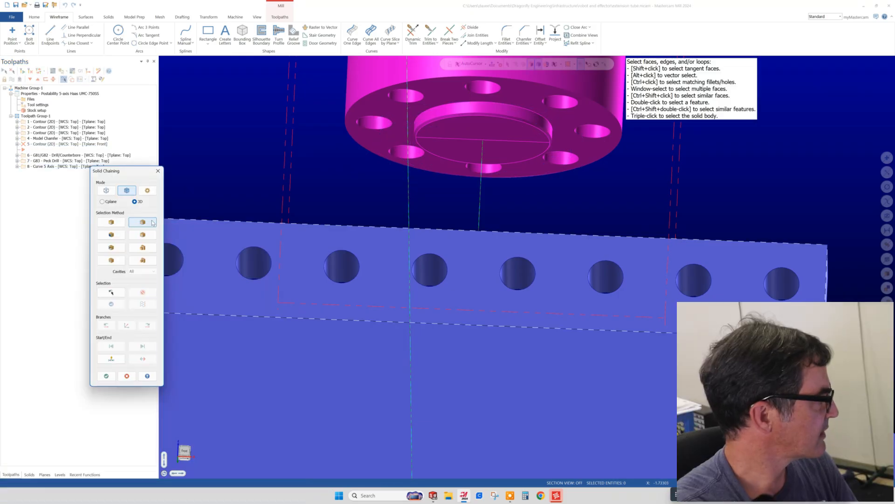
click(106, 191)
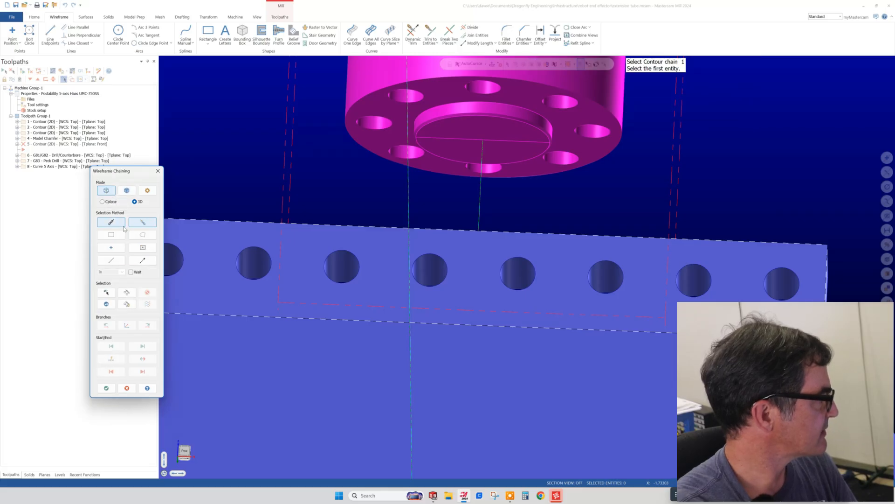
click(143, 224)
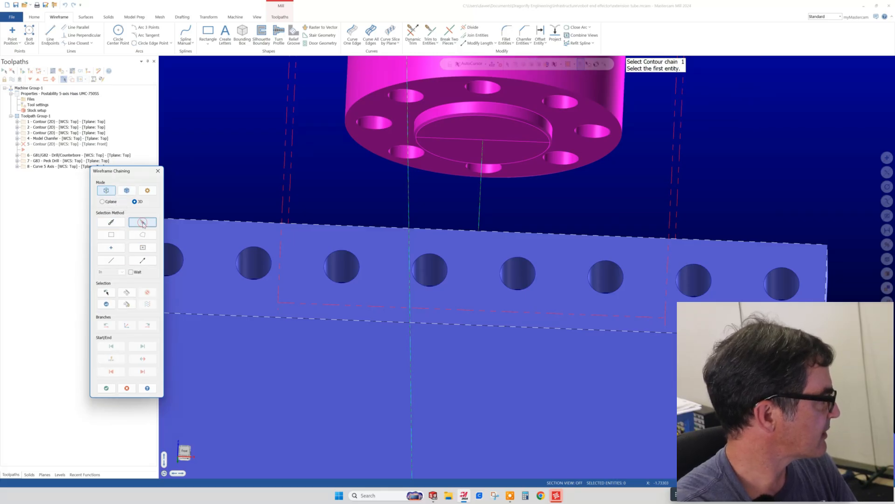
click(473, 140)
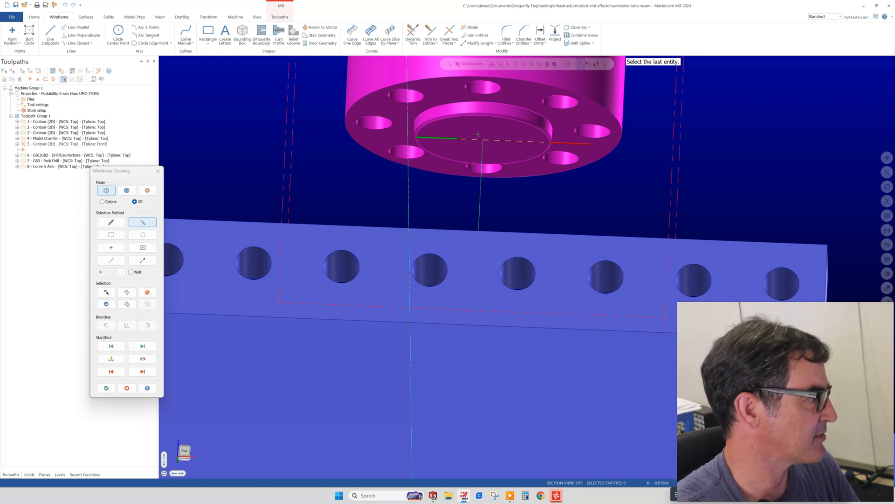
middle_drag(478, 136, 492, 185)
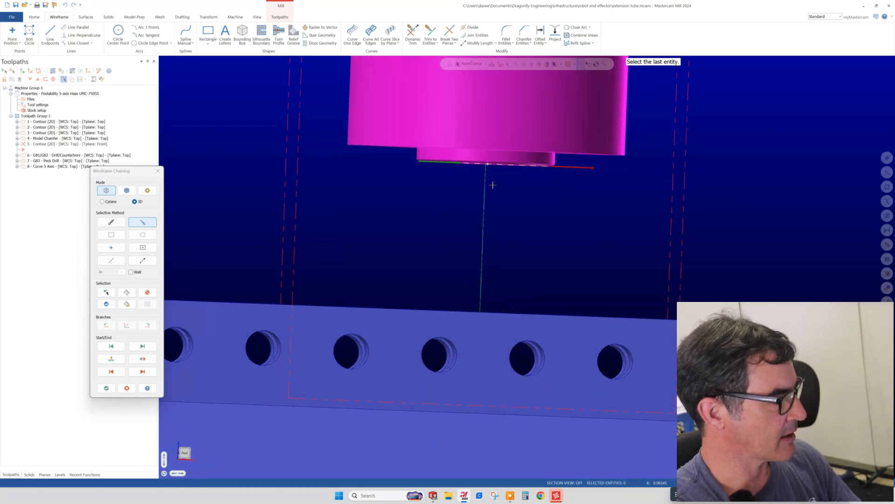
mouse_move(490, 204)
middle_down()
mouse_move(490, 212)
mouse_move(475, 205)
middle_up()
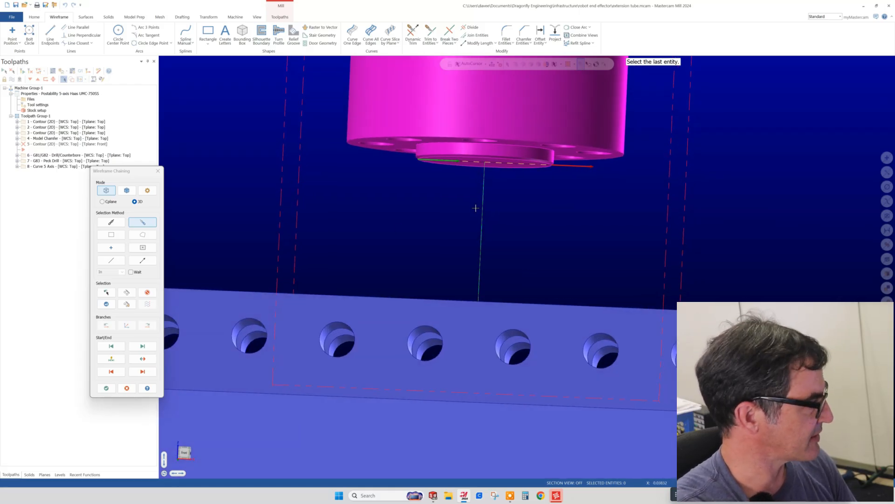
click(106, 388)
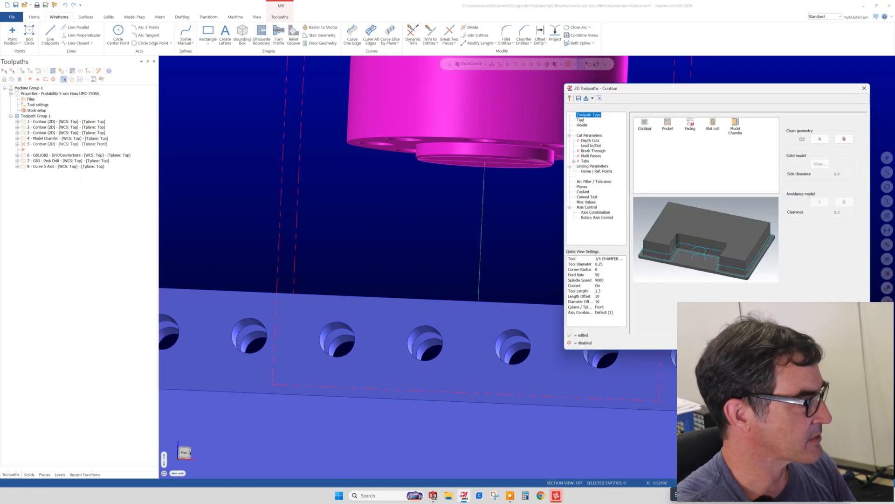
Assign tool 4, the 1/4 flat endmill, to the new contour and enable depth cuts.
drag(642, 93, 226, 208)
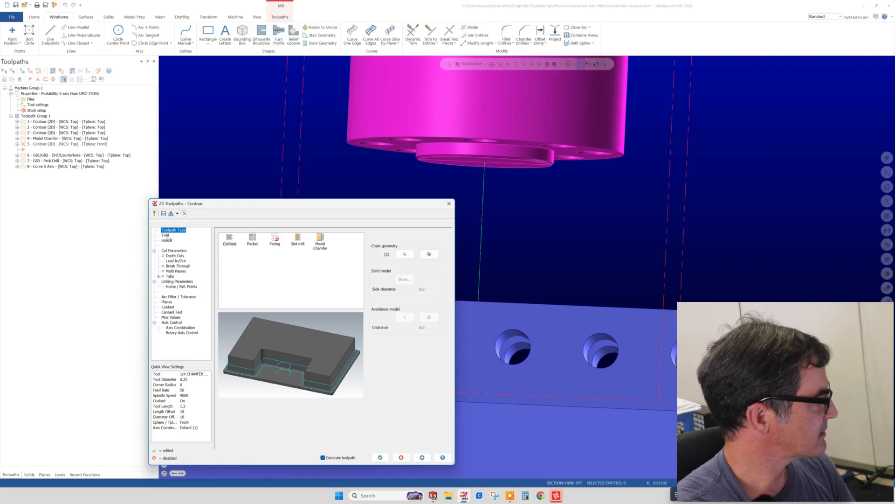
click(166, 235)
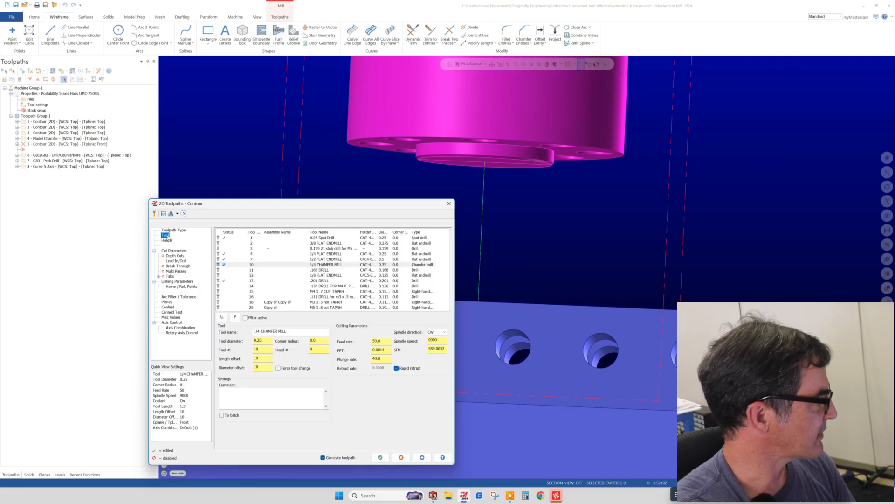
click(256, 254)
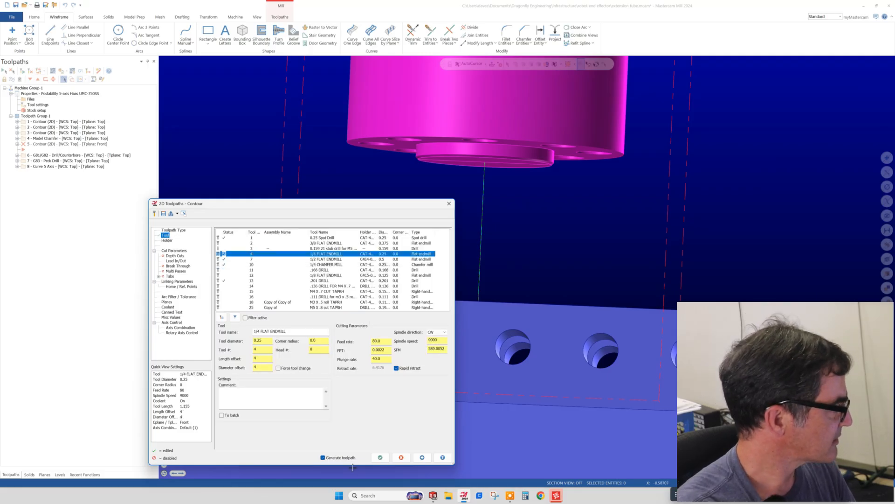
click(174, 256)
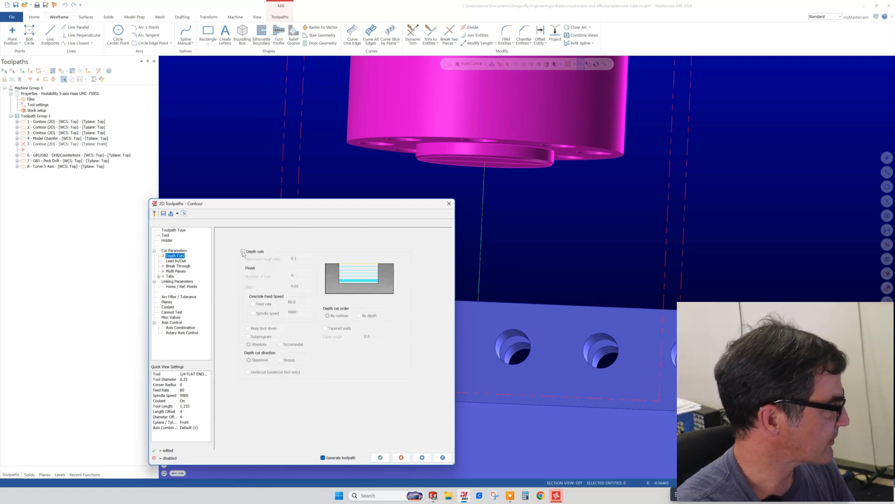
click(243, 252)
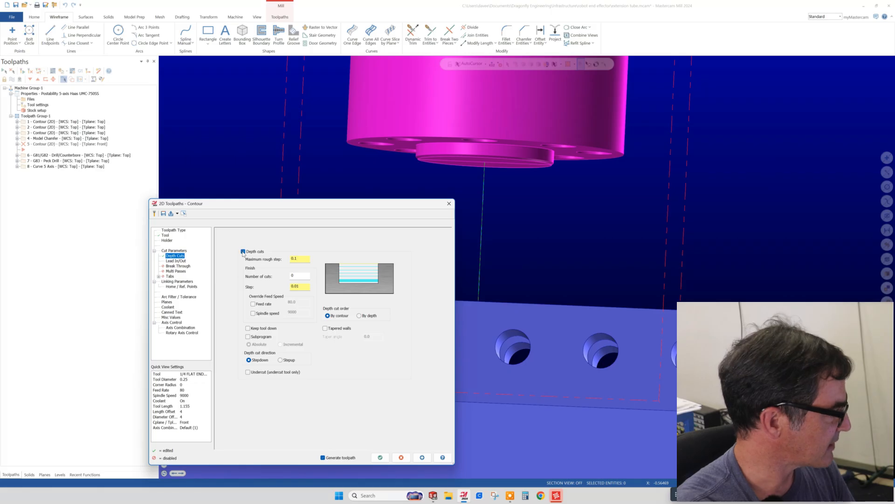
Set the contour's lead-in line length to 200% and arc radius to 0, and copy the entry values to the exit.
click(170, 261)
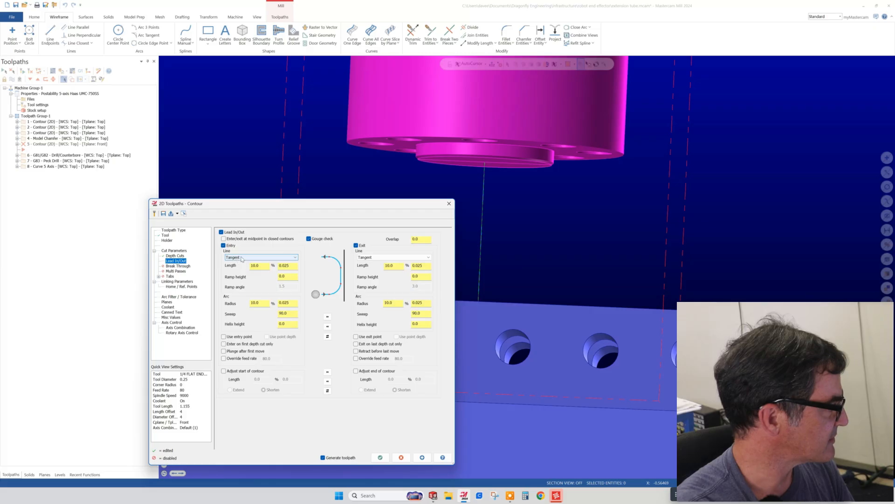
double_click(260, 266)
text(2)
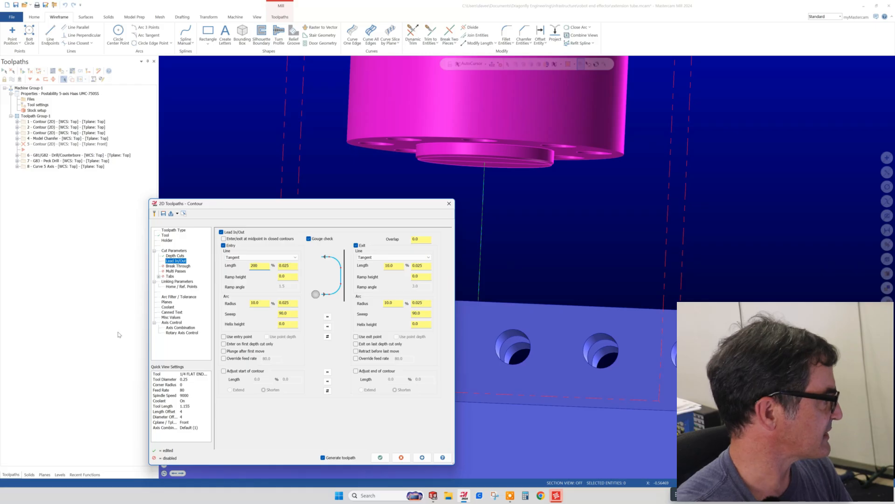
text(00)
double_click(264, 302)
text(0)
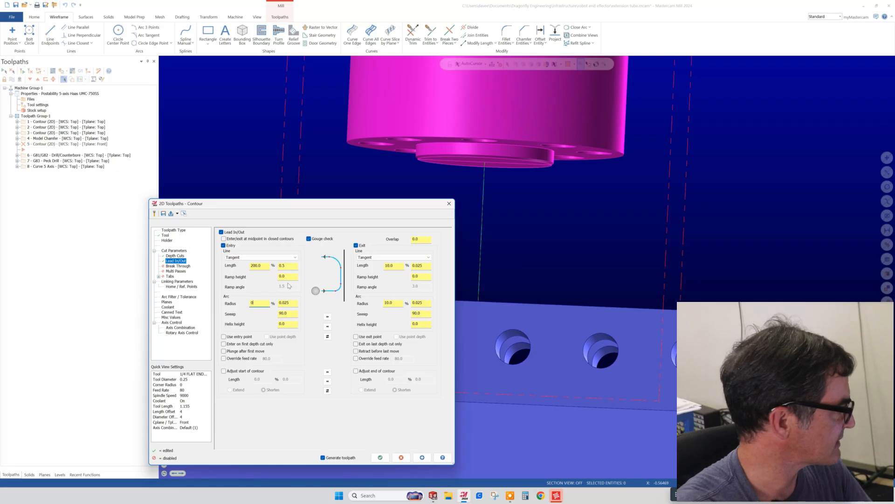
click(328, 317)
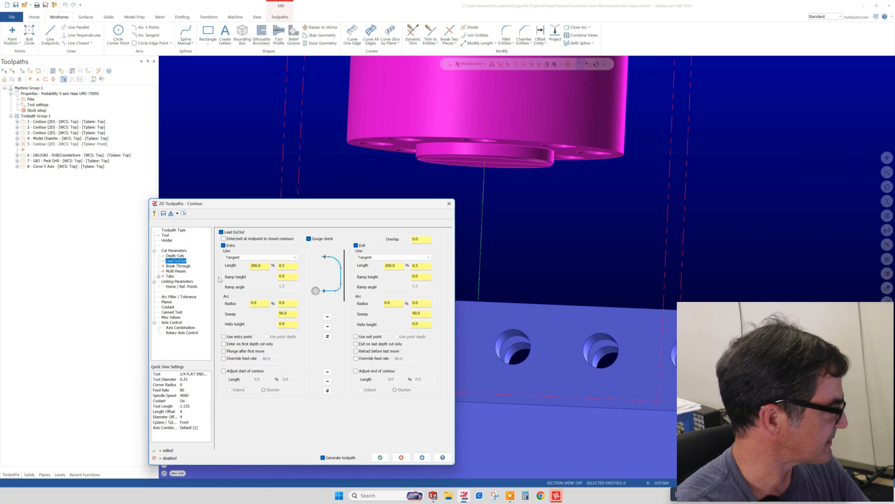
Set the contour's depth cuts to one finish cut with a 0.02 step.
click(175, 271)
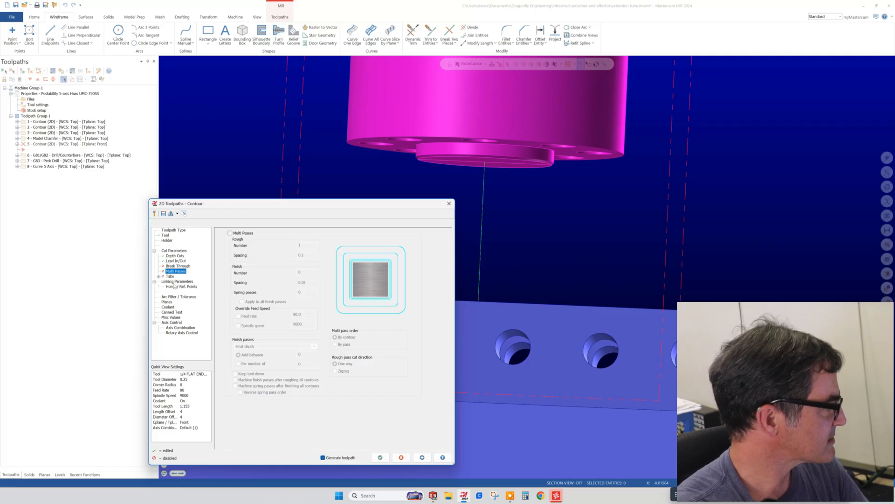
click(172, 255)
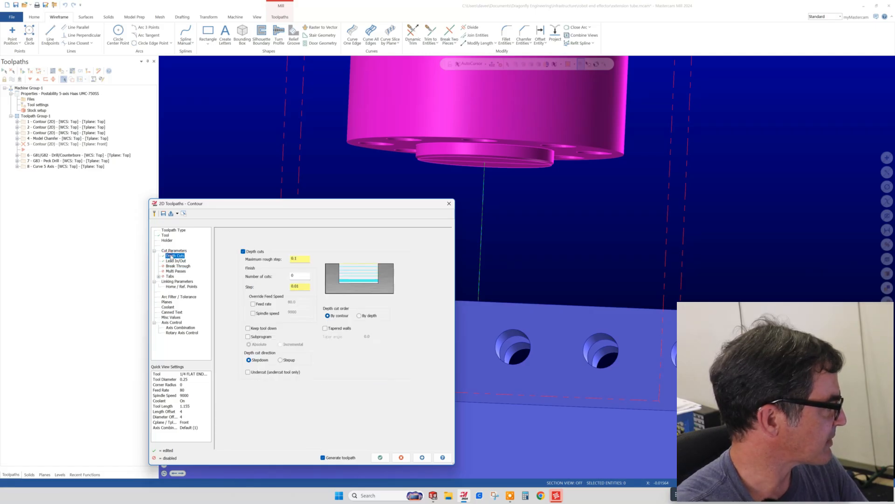
click(171, 282)
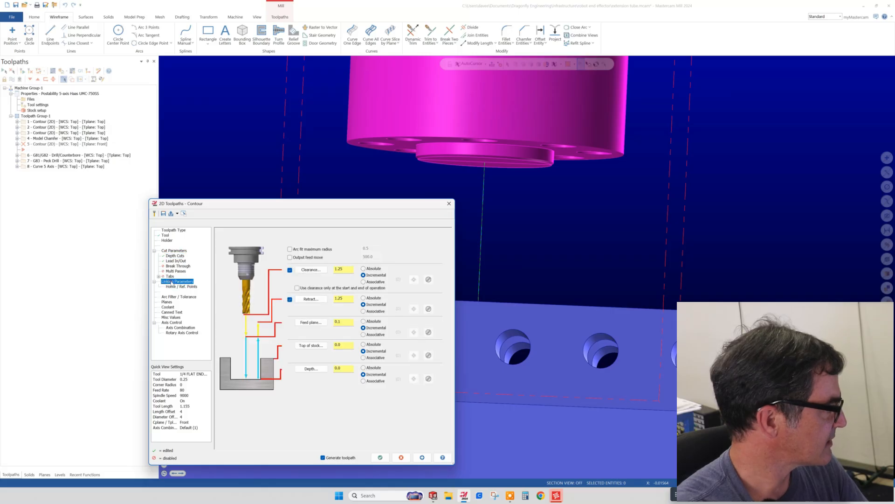
click(173, 255)
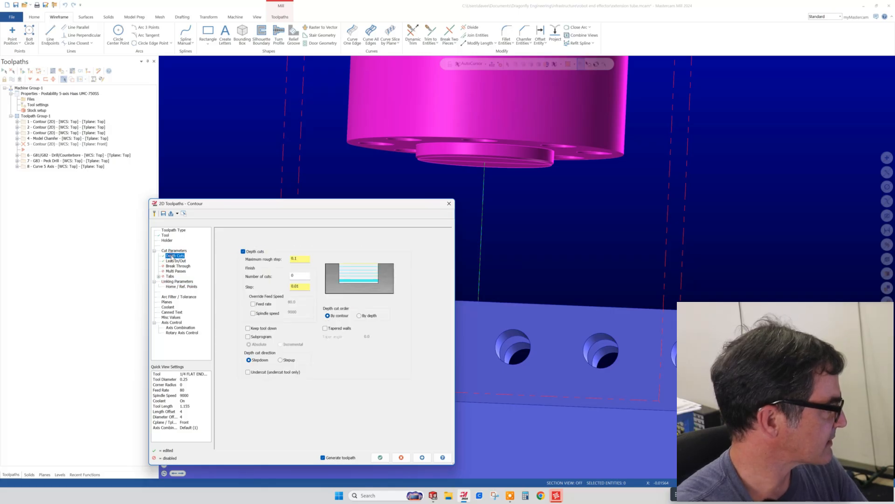
double_click(301, 273)
text(3)
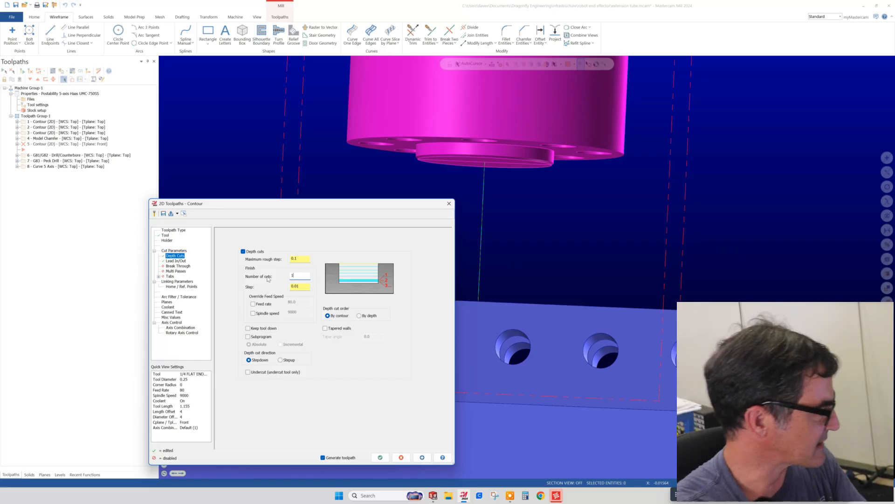
click(297, 286)
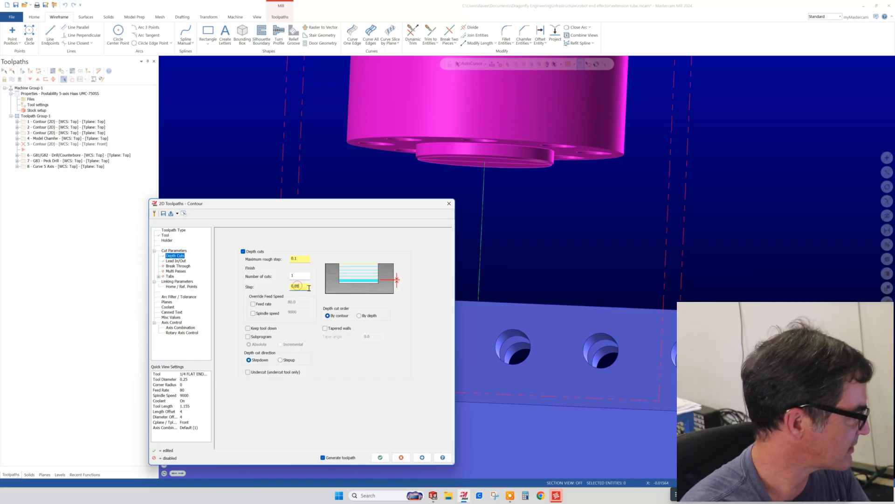
text(2)
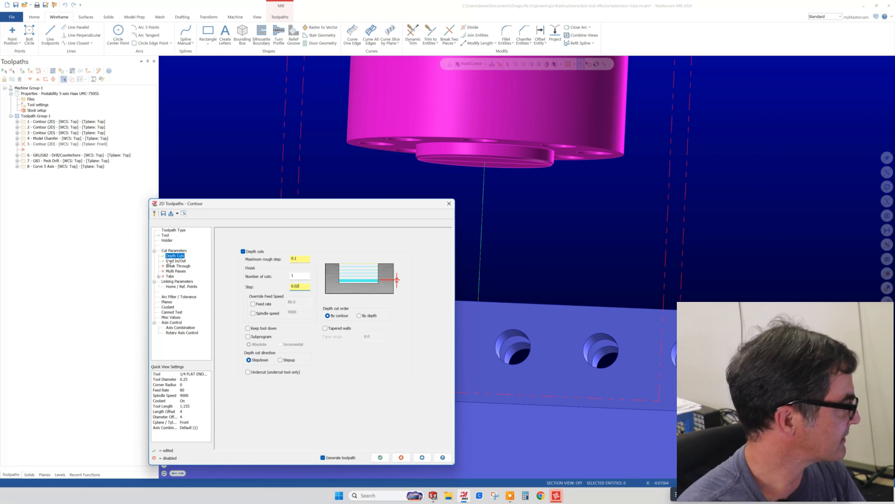
Set the contour's linking depth to 0.01 and feed plane to 0.1, and apply the parameters to generate the toolpath.
click(177, 281)
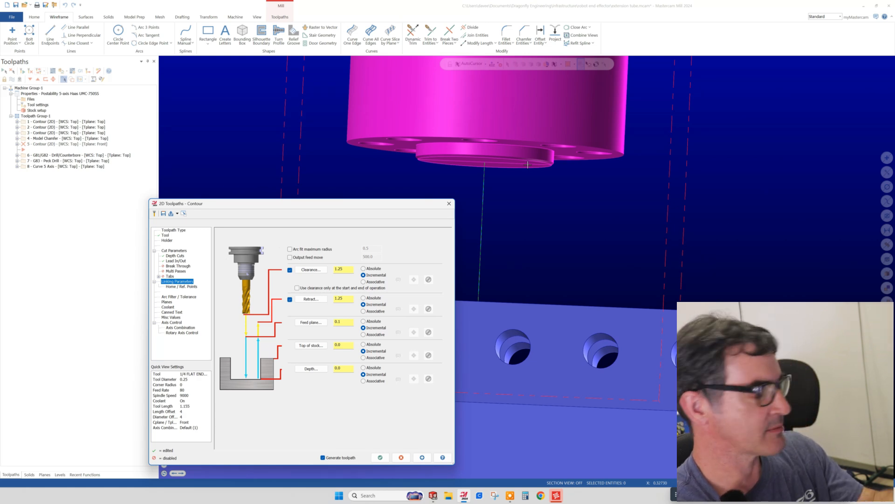
click(342, 368)
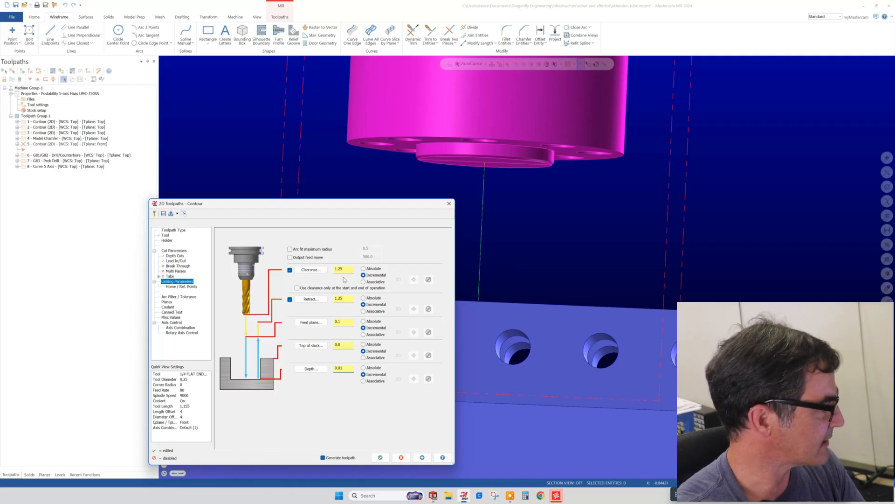
double_click(342, 321)
text(1)
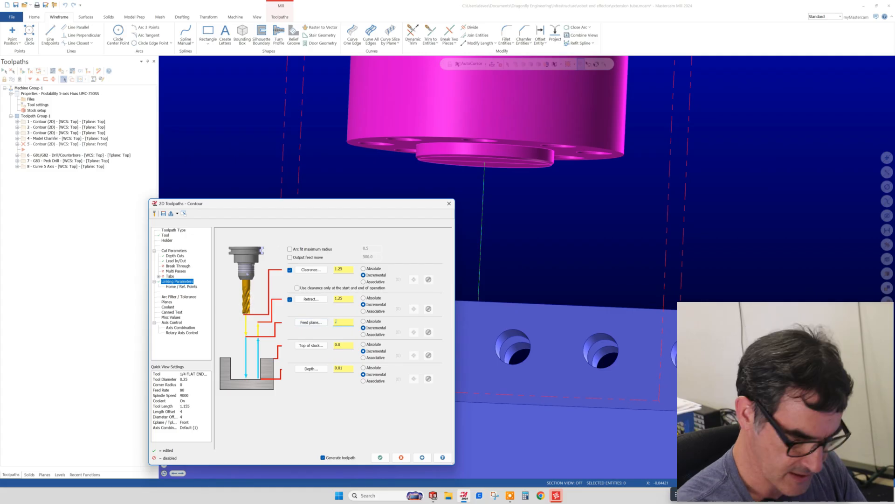
click(424, 460)
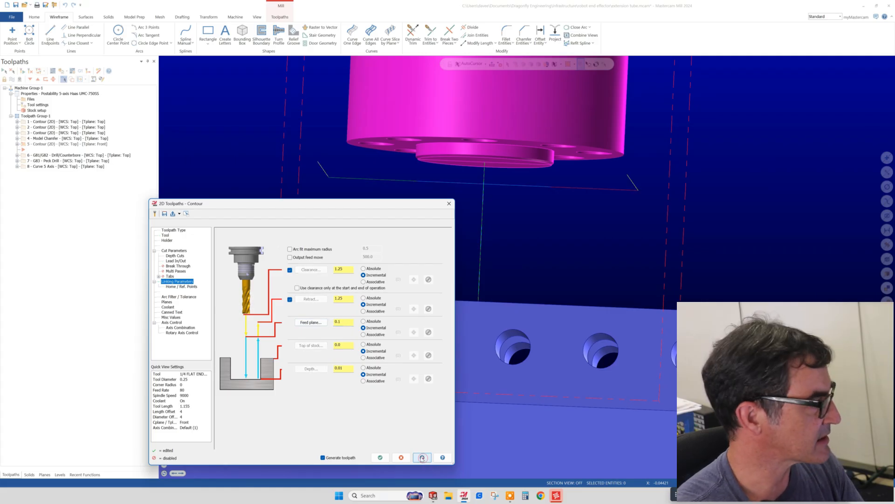
Set the contour's top of stock to 0.8, regenerate the toolpath and accept the operation.
mouse_move(625, 261)
middle_down()
mouse_move(594, 249)
mouse_move(508, 243)
mouse_move(516, 238)
middle_up()
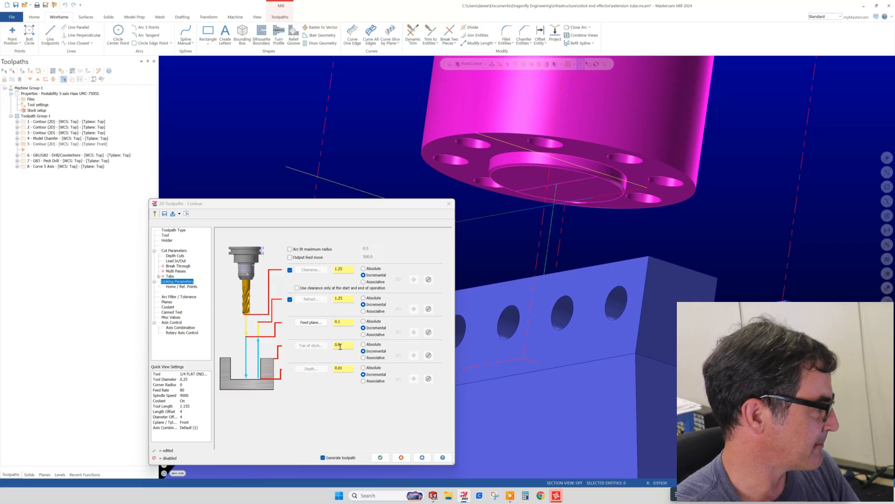
drag(344, 345, 331, 343)
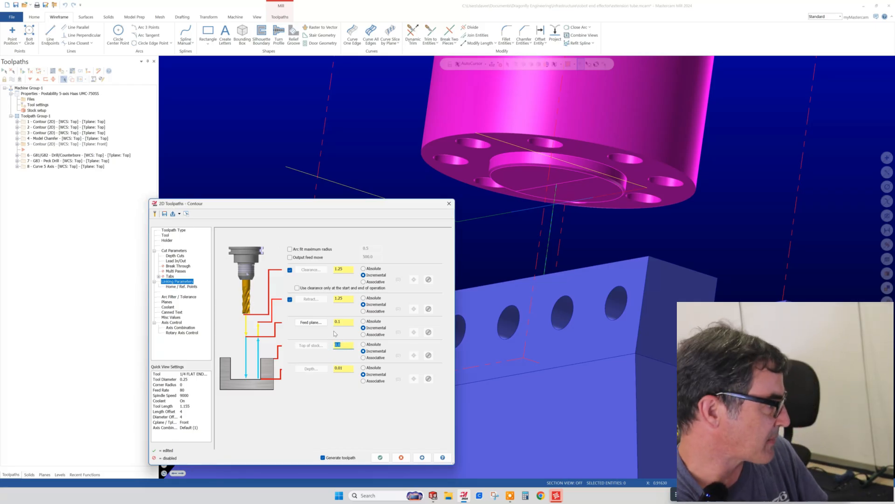
text(-.8)
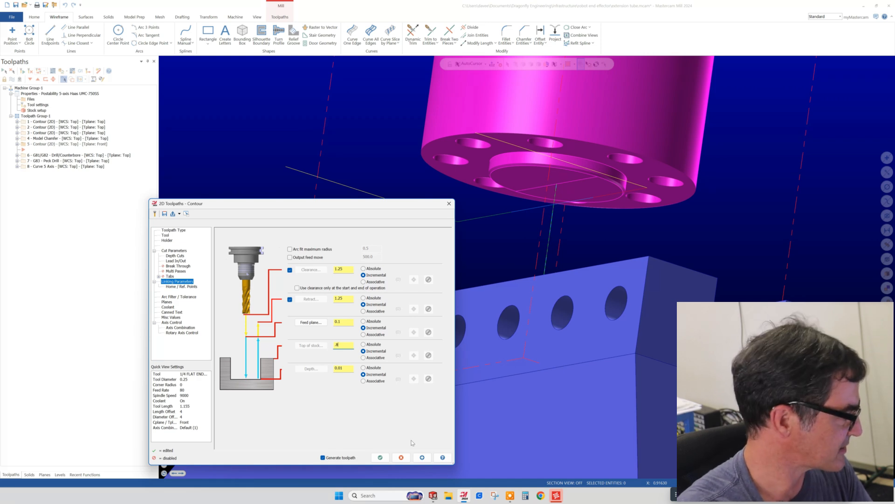
click(422, 458)
middle_drag(521, 193, 420, 125)
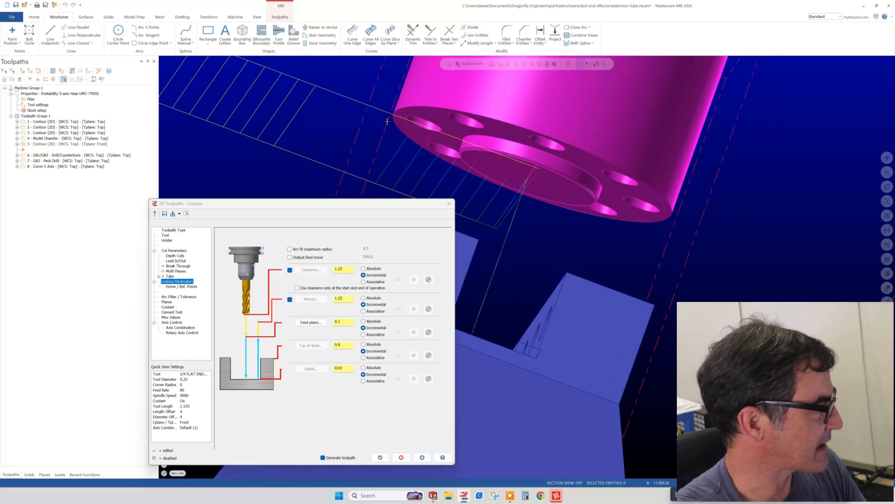
middle_drag(384, 172, 640, 154)
scroll(641, 154, down, 1)
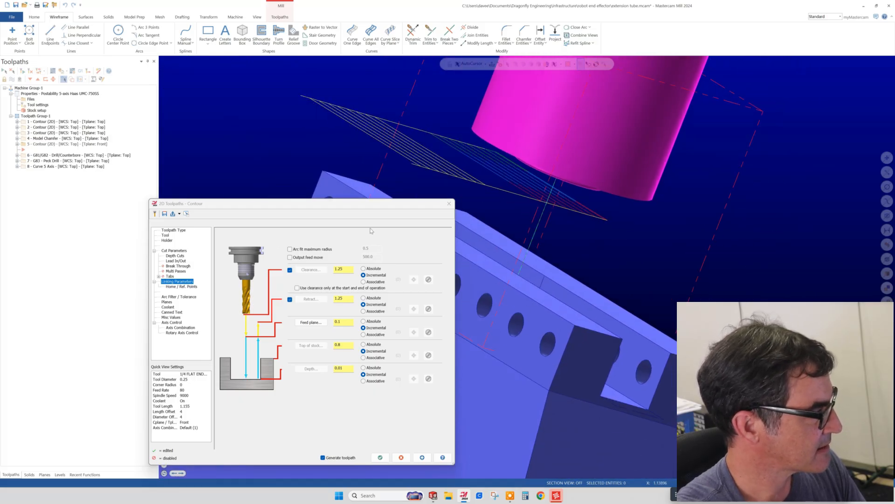
click(380, 457)
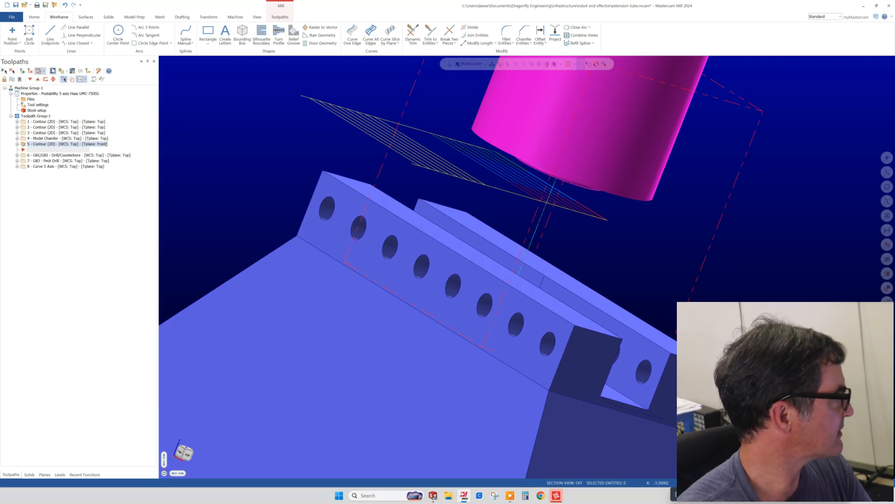
Backplot the Front-plane contour and watch the tool and holder clearance between the tube and the fixture.
click(52, 70)
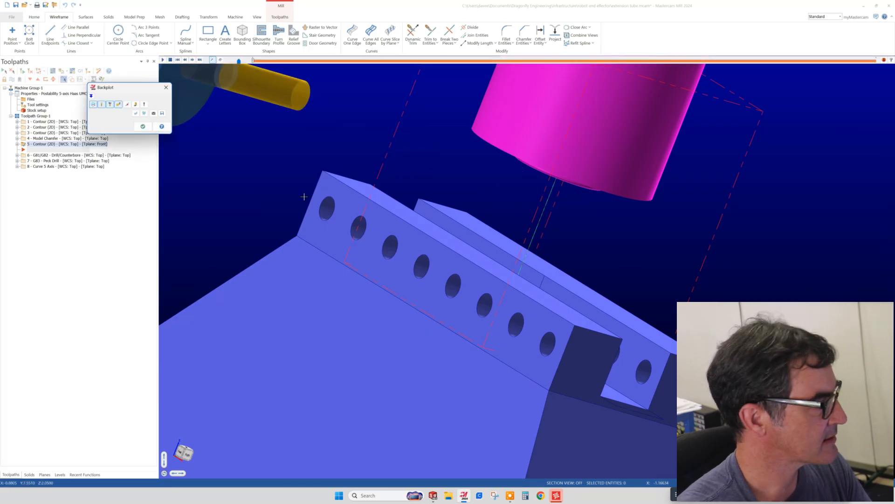
scroll(413, 285, down, 5)
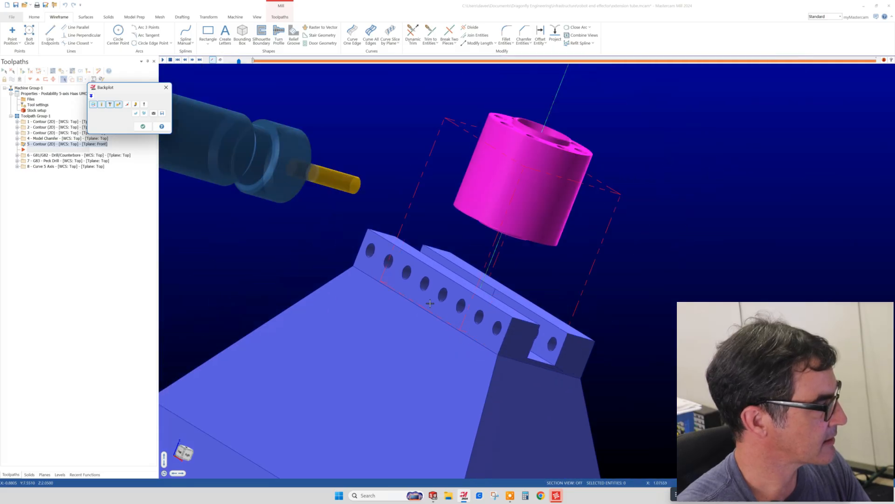
middle_drag(415, 287, 501, 253)
scroll(431, 295, down, 4)
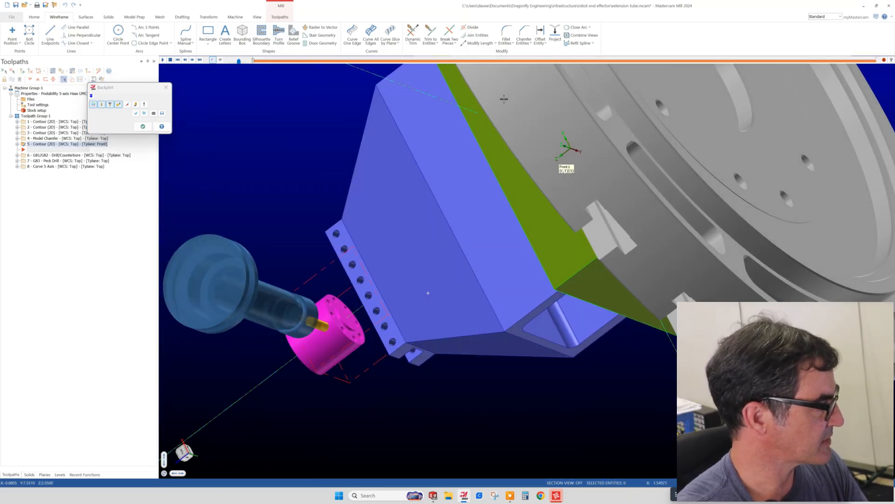
scroll(500, 253, up, 3)
scroll(504, 375, down, 2)
mouse_move(505, 376)
middle_down()
mouse_move(492, 401)
mouse_move(506, 254)
mouse_move(461, 293)
mouse_move(471, 301)
mouse_move(455, 313)
middle_up()
scroll(455, 313, up, 2)
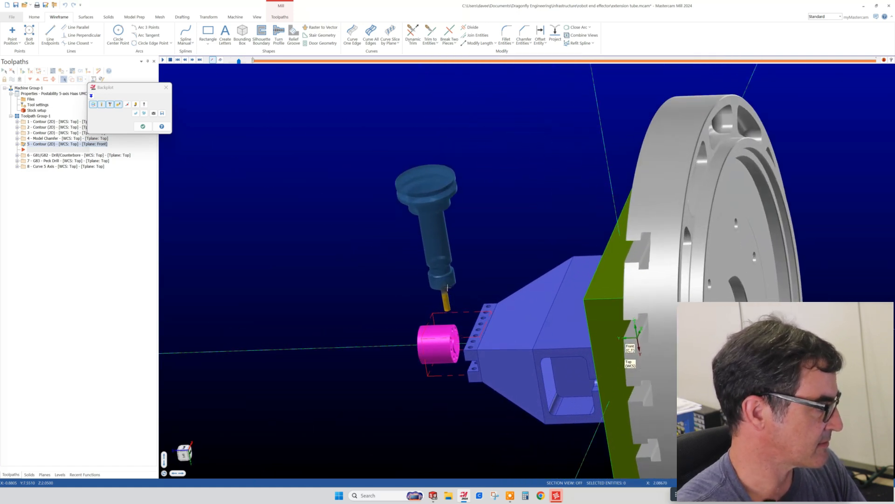
click(163, 60)
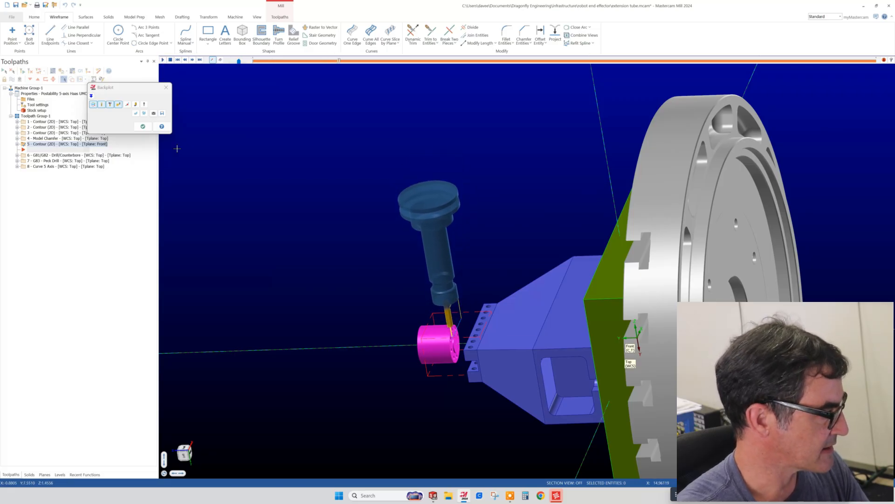
scroll(466, 340, up, 6)
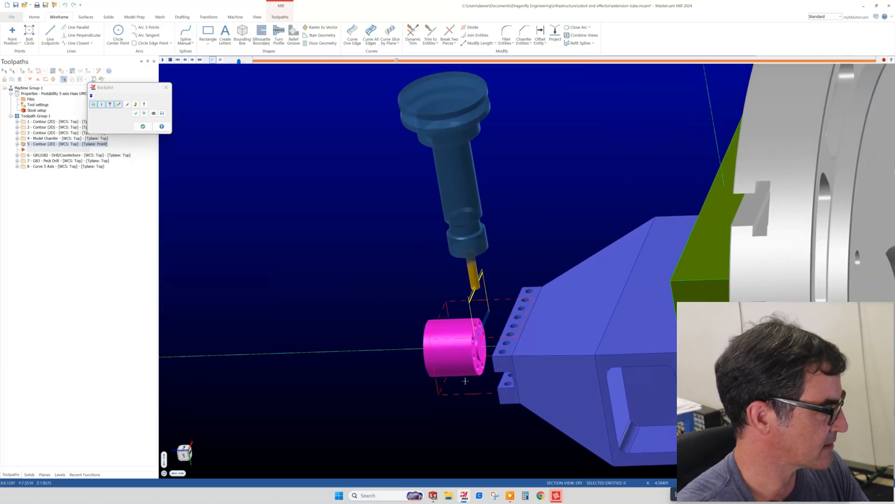
scroll(468, 338, up, 5)
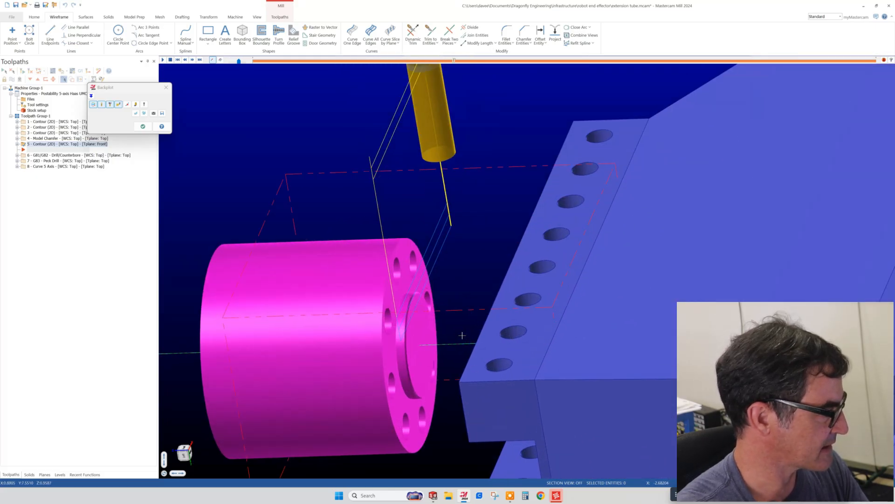
middle_drag(473, 329, 477, 327)
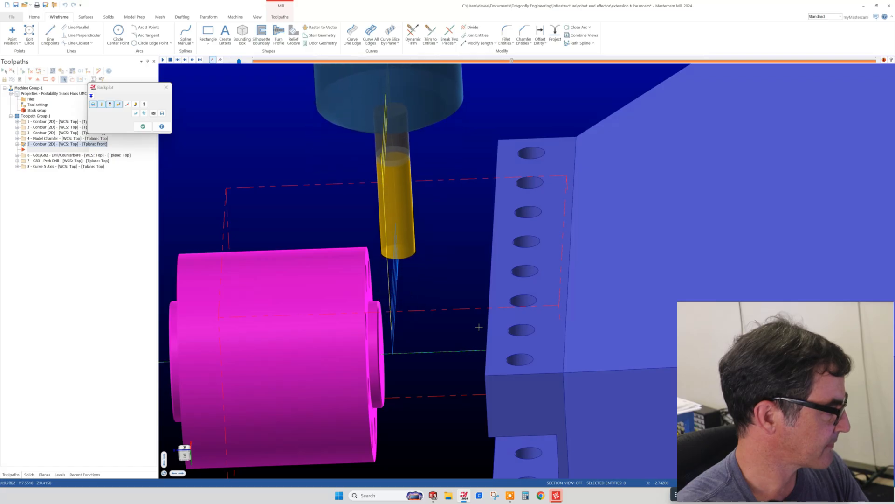
scroll(459, 327, down, 4)
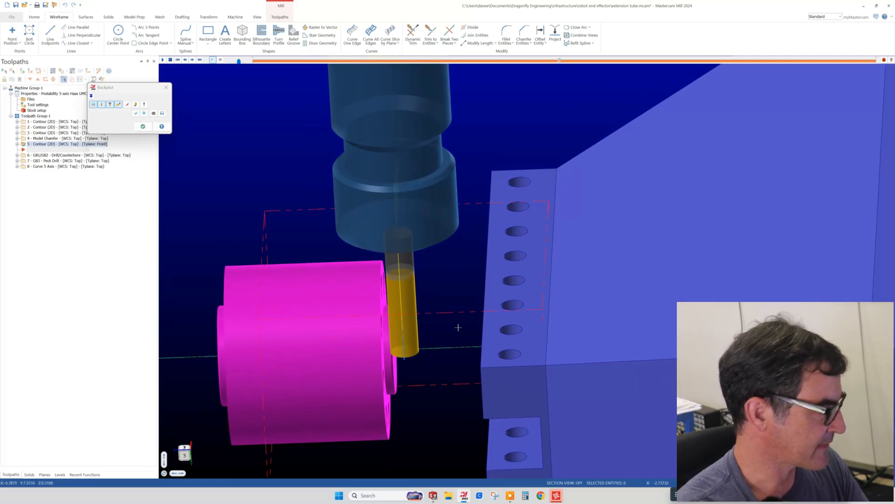
middle_drag(457, 327, 428, 331)
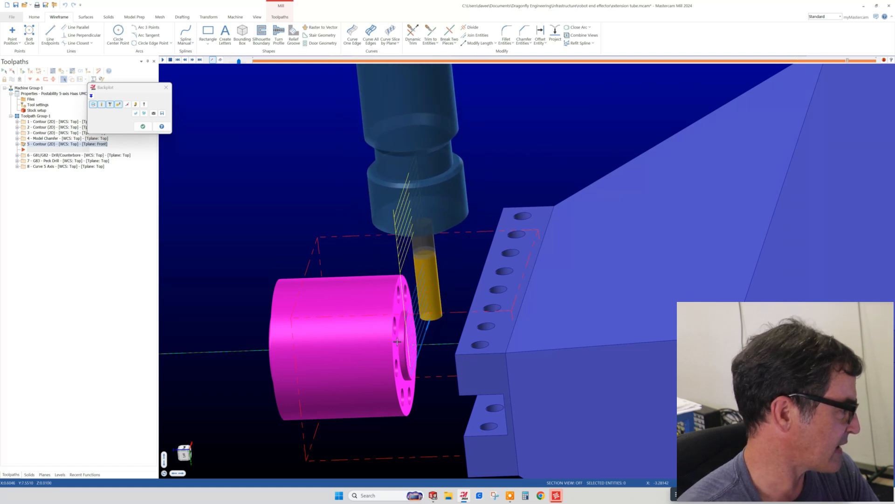
Examine the backplotted depth passes close up at the tube's boss, and close the backplot.
middle_drag(413, 376, 412, 359)
scroll(411, 359, up, 5)
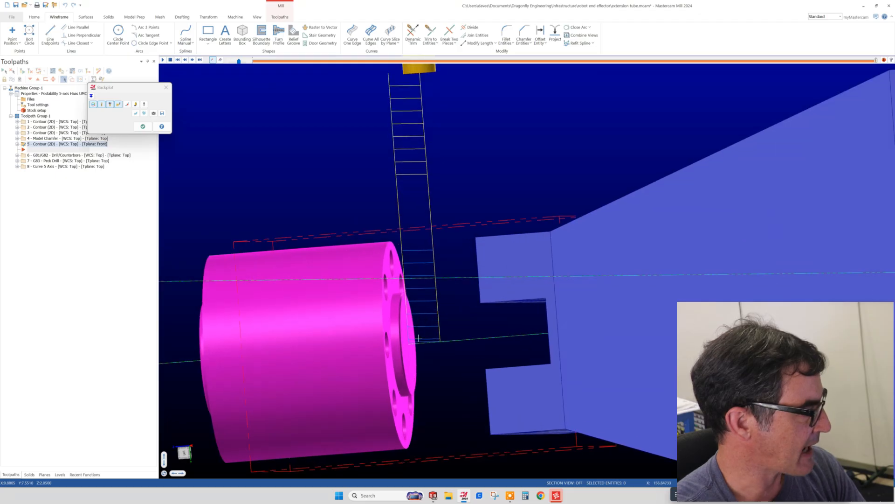
scroll(418, 345, up, 2)
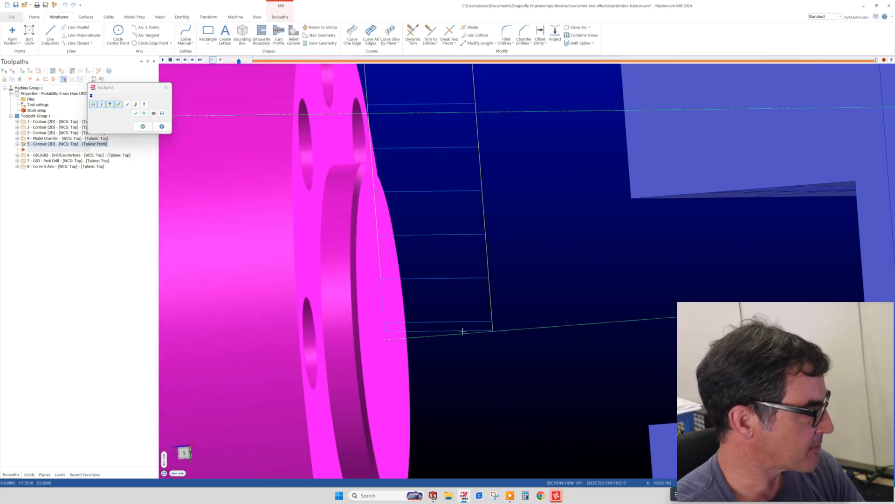
middle_drag(457, 339, 453, 342)
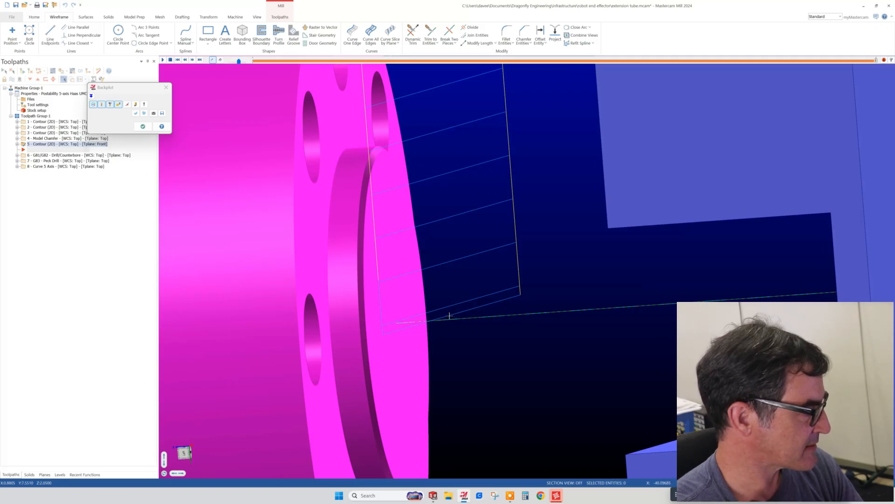
middle_drag(453, 312, 495, 271)
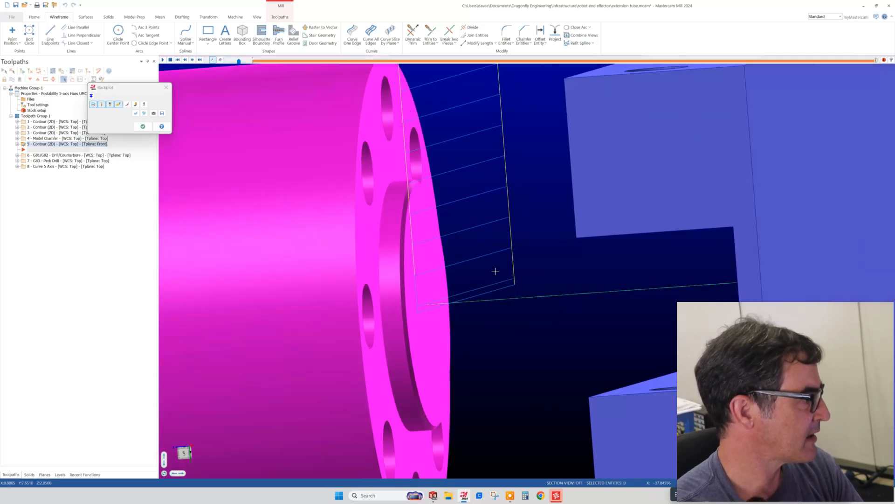
scroll(495, 271, down, 5)
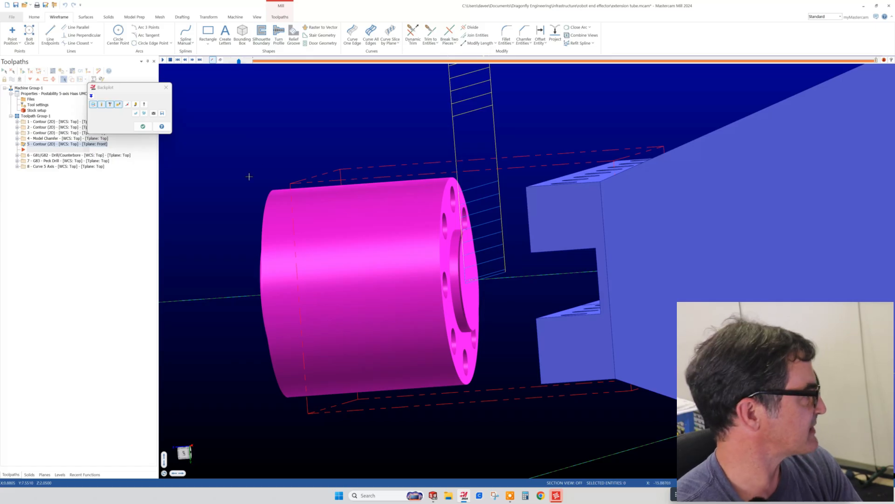
click(142, 126)
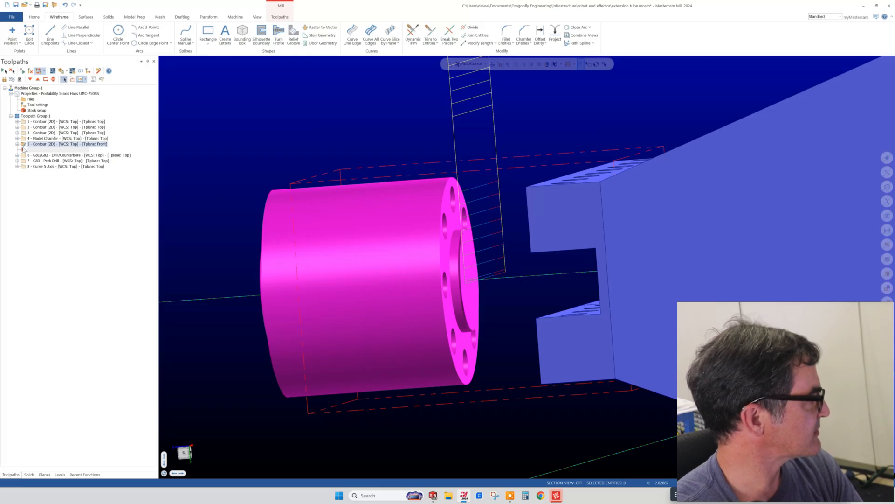
Move the toolpath insertion point below the Curve 5 Axis operation and select the Front-plane contour operation.
drag(23, 150, 25, 173)
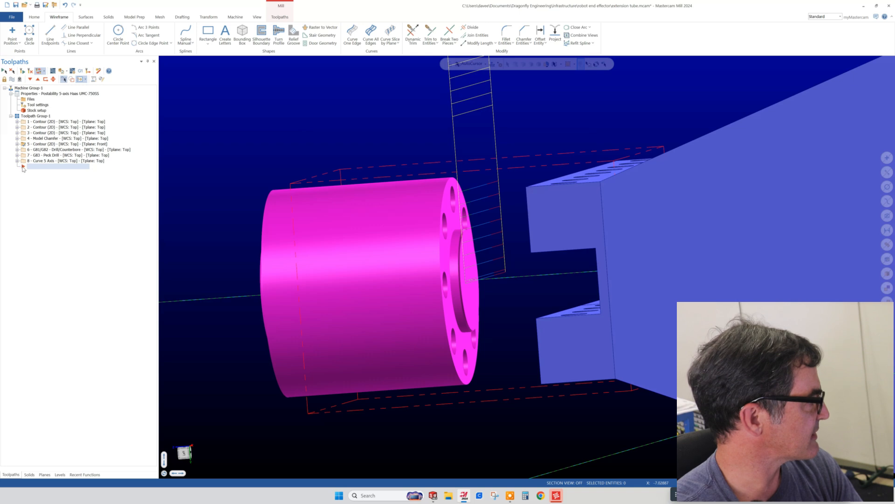
click(36, 144)
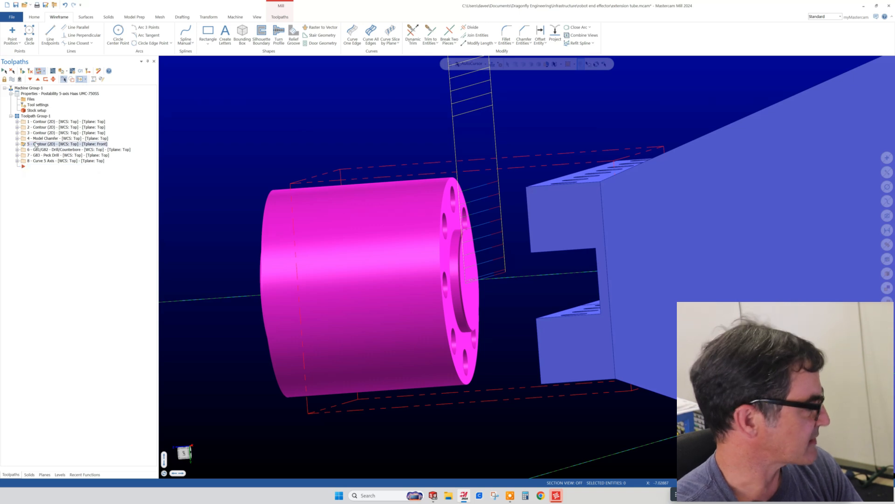
Move the Front-plane contour operation after the Curve 5 Axis operation, and place the toolpath insertion point below it.
drag(23, 145, 25, 161)
right_drag(24, 164, 24, 166)
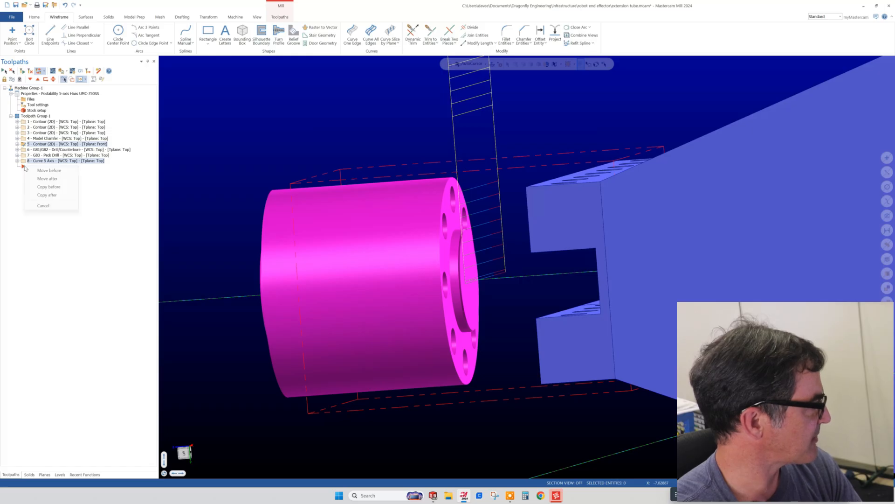
click(46, 179)
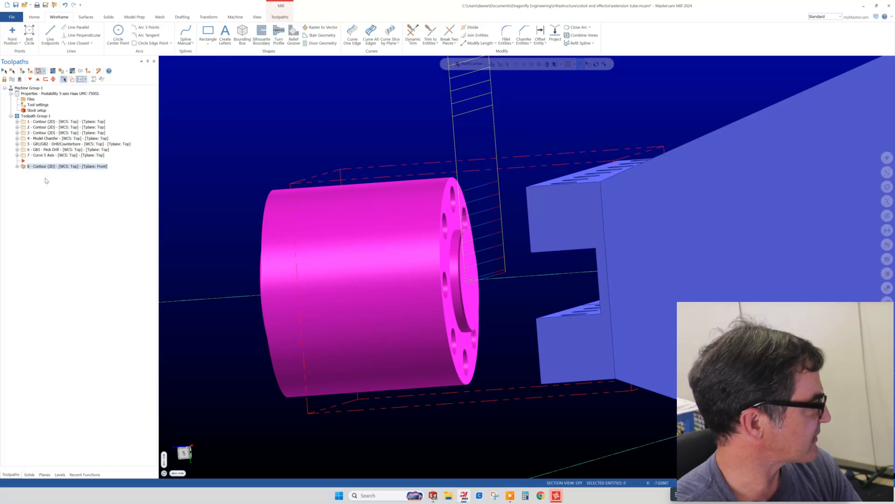
click(27, 167)
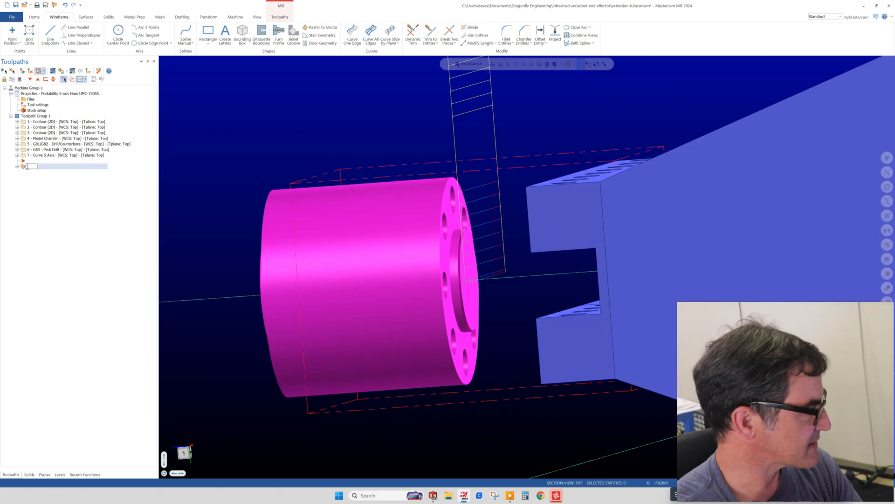
click(40, 184)
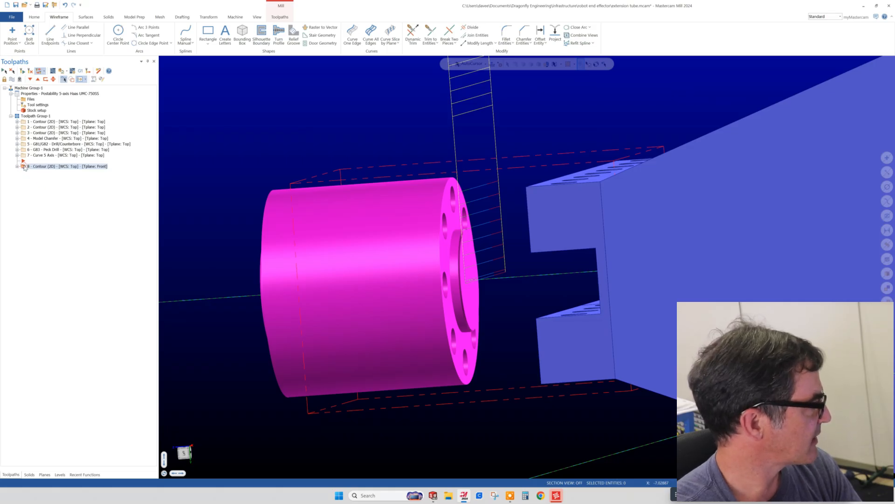
right_click(25, 167)
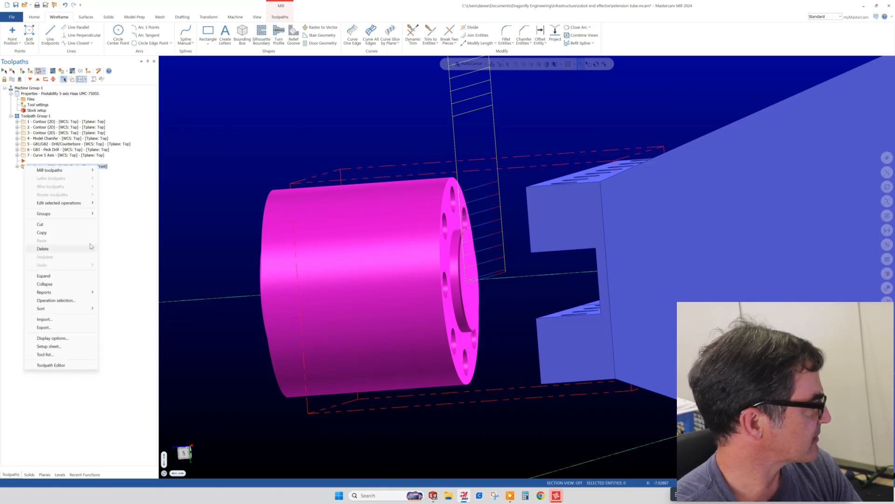
click(113, 225)
drag(24, 162, 22, 173)
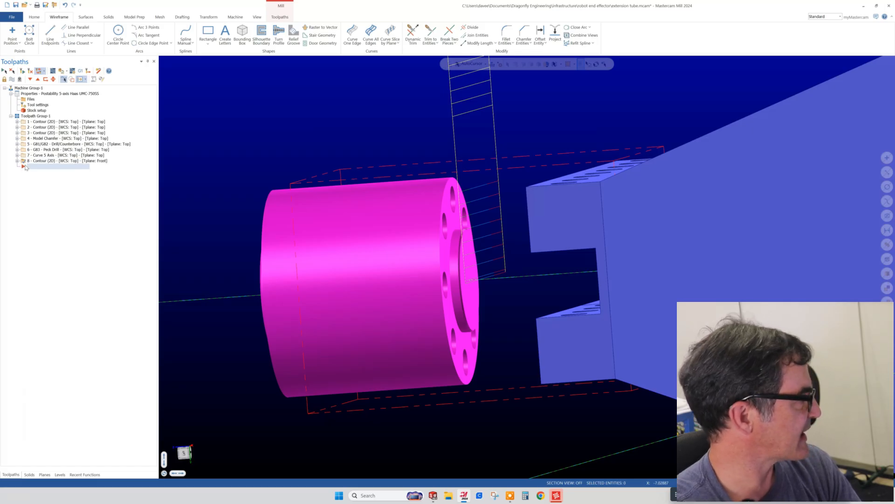
Copy the Front-plane contour operation and paste the duplicate at the end of the operations list.
right_click(23, 163)
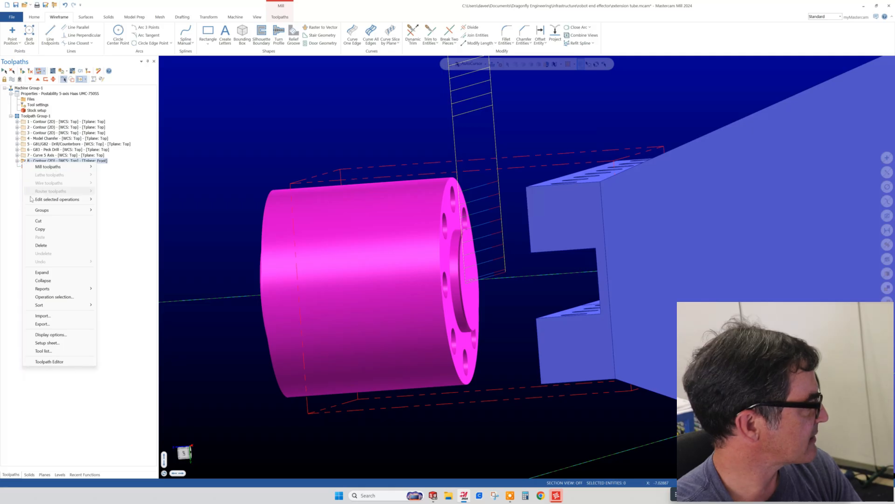
click(44, 229)
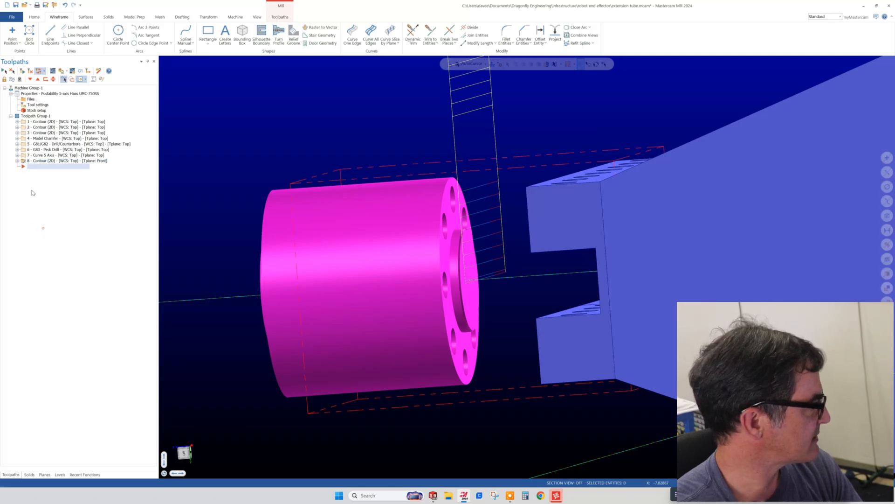
right_click(29, 166)
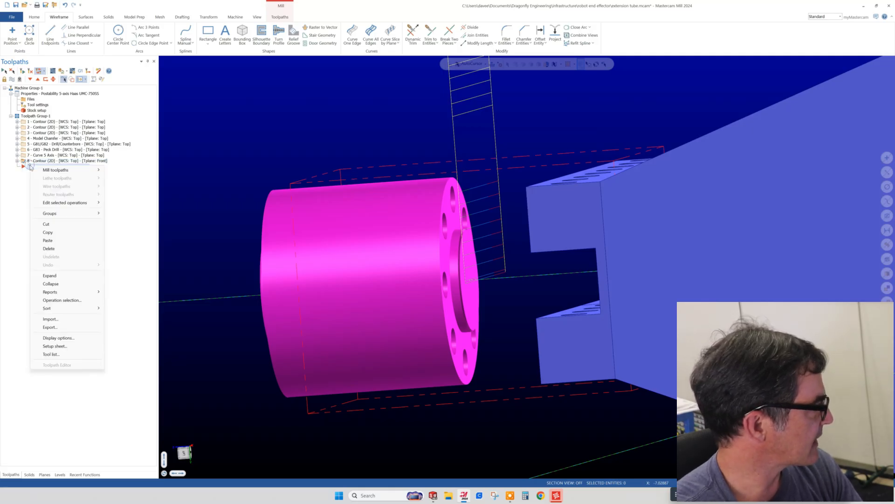
click(60, 240)
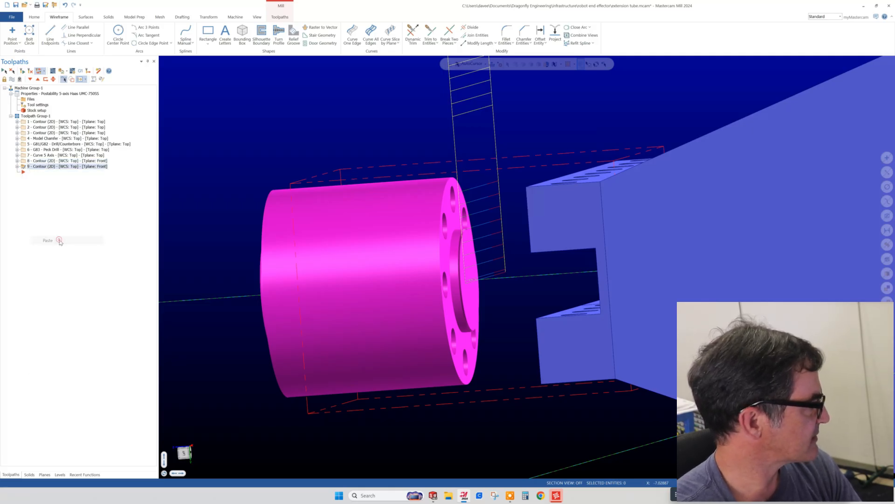
Open the parameters of the duplicated contour operation and set its cutter compensation direction to Left.
click(18, 166)
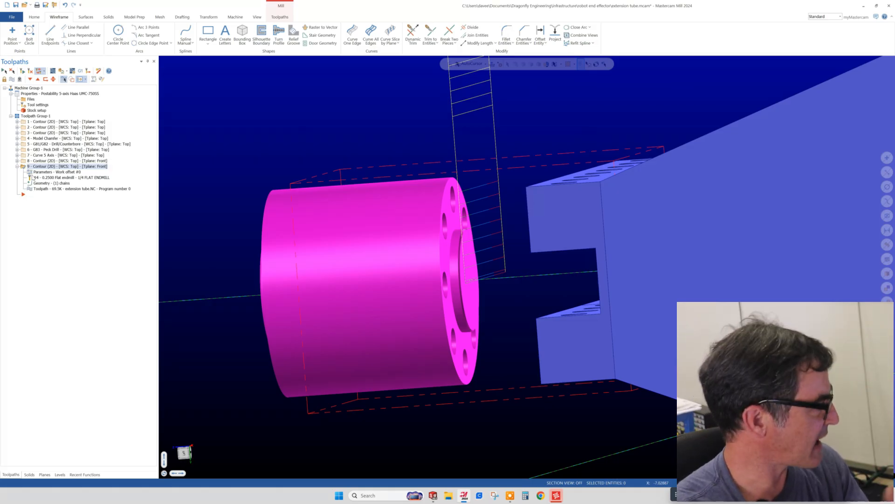
click(31, 172)
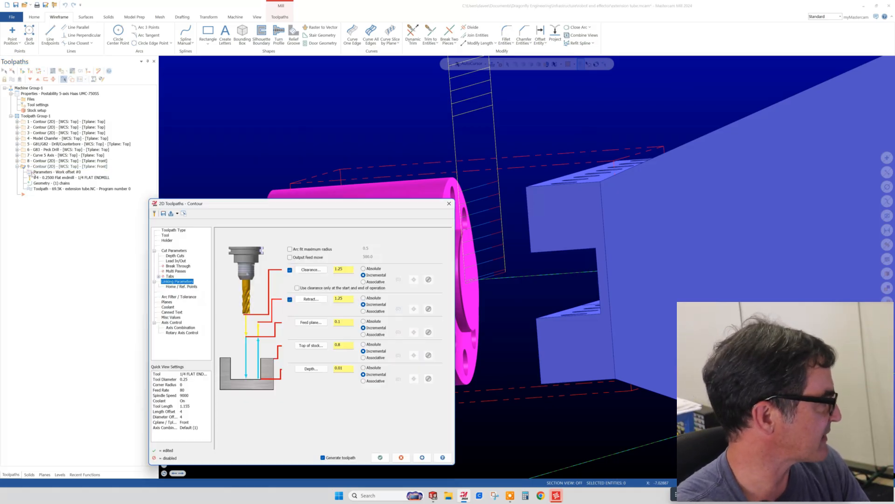
click(173, 251)
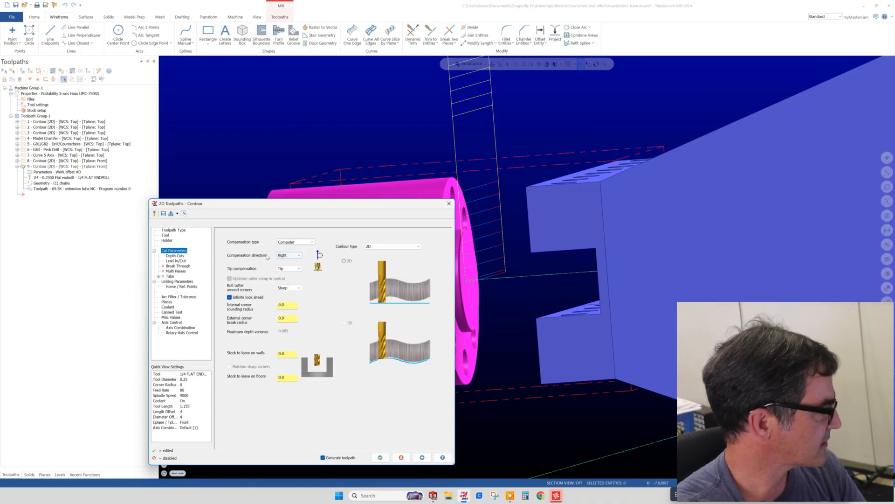
click(289, 255)
click(287, 263)
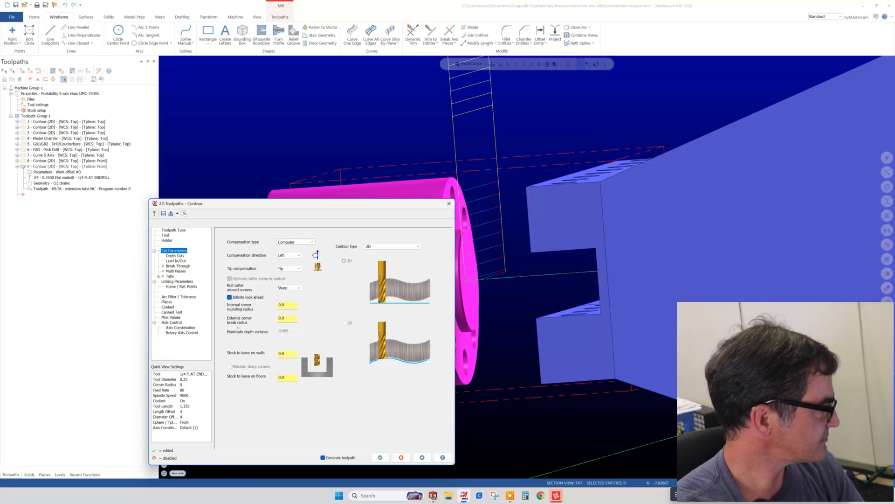
Set the duplicated contour's tool plane and construction plane to Back, and regenerate and accept the toolpath.
click(167, 302)
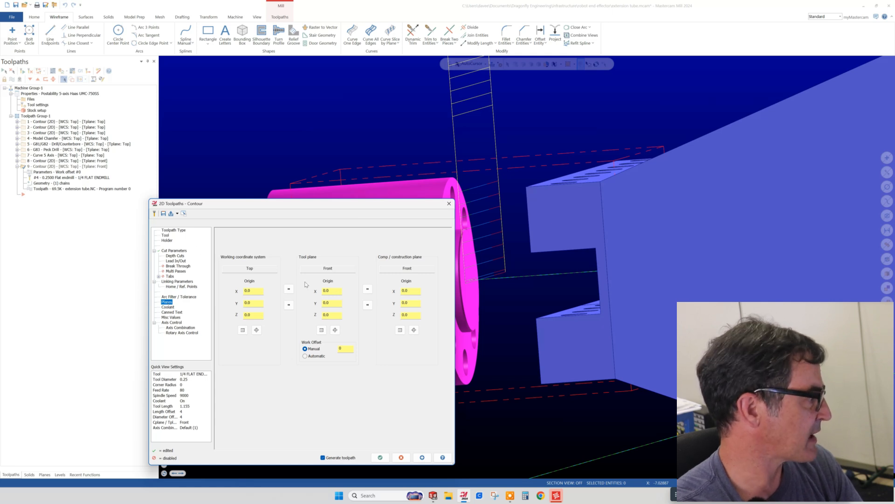
drag(357, 205, 355, 145)
middle_drag(218, 419, 212, 490)
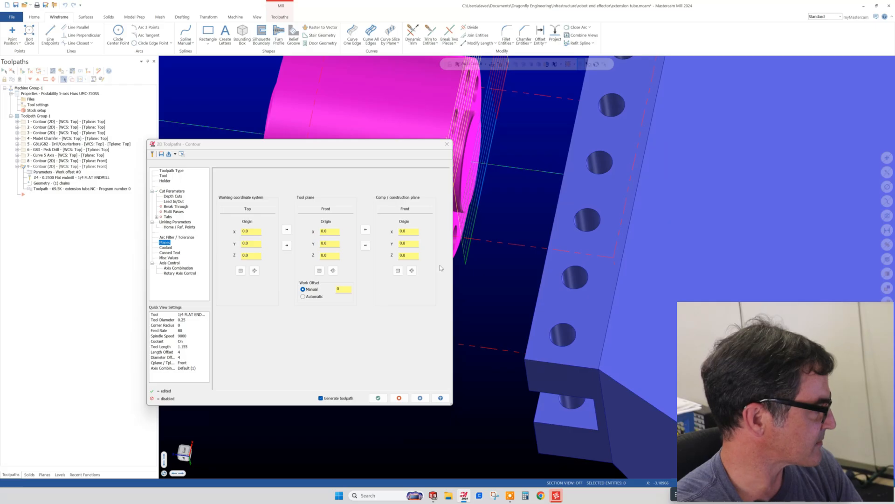
click(319, 272)
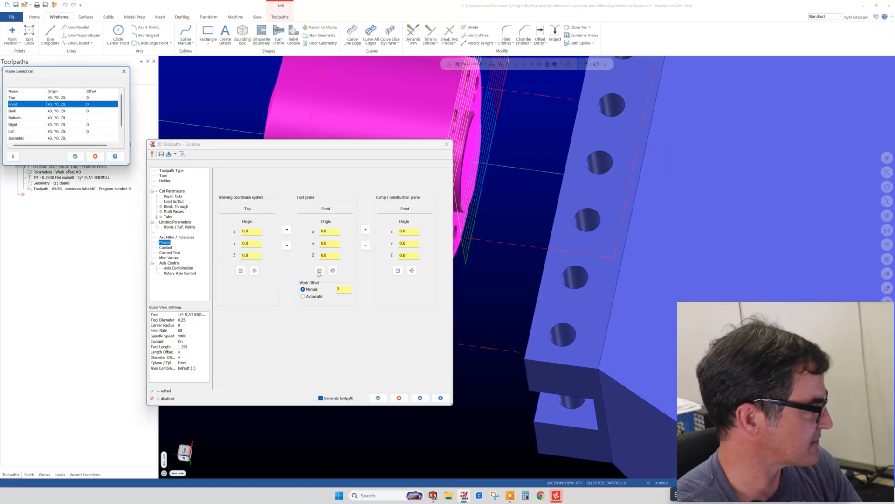
click(16, 113)
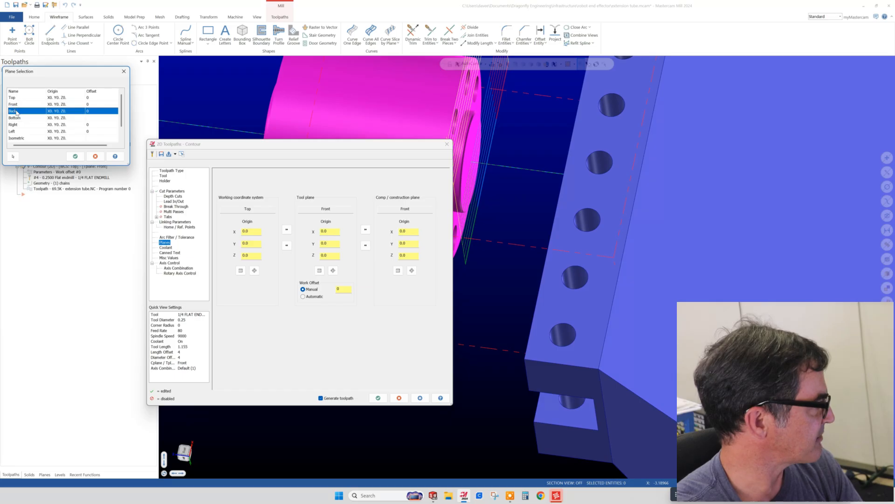
click(76, 157)
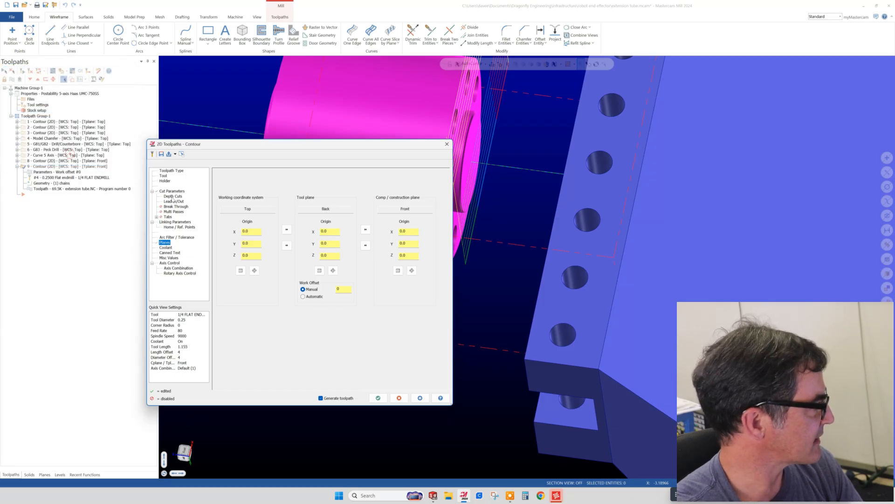
click(366, 230)
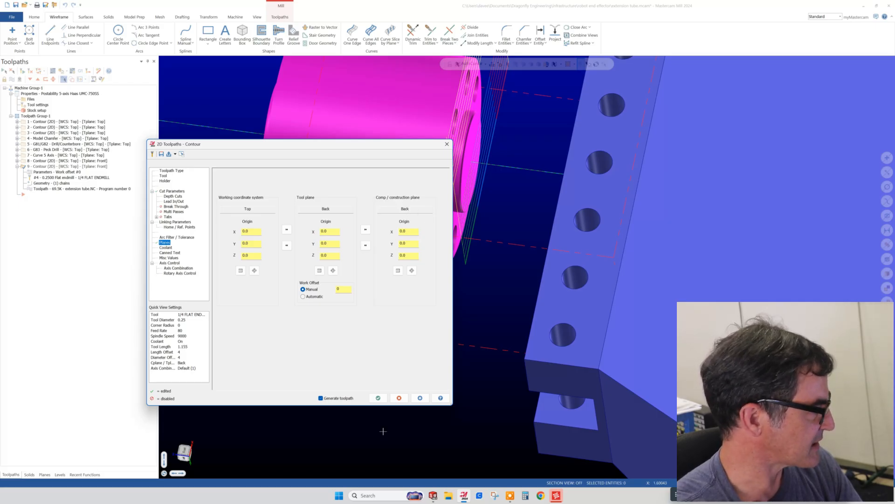
click(420, 398)
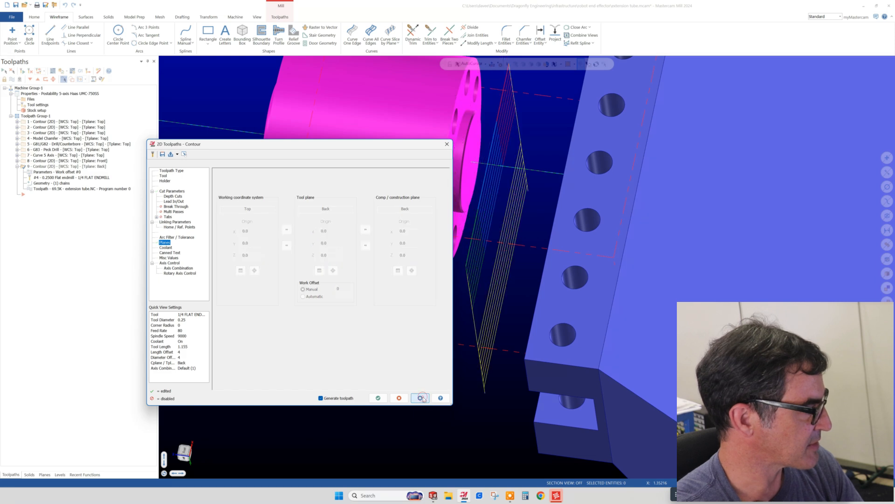
click(378, 398)
Examine the Back-plane contour toolpath's position relative to the tube and fixture from several angles, with the operation collapsed.
middle_drag(418, 389, 515, 320)
scroll(459, 276, down, 6)
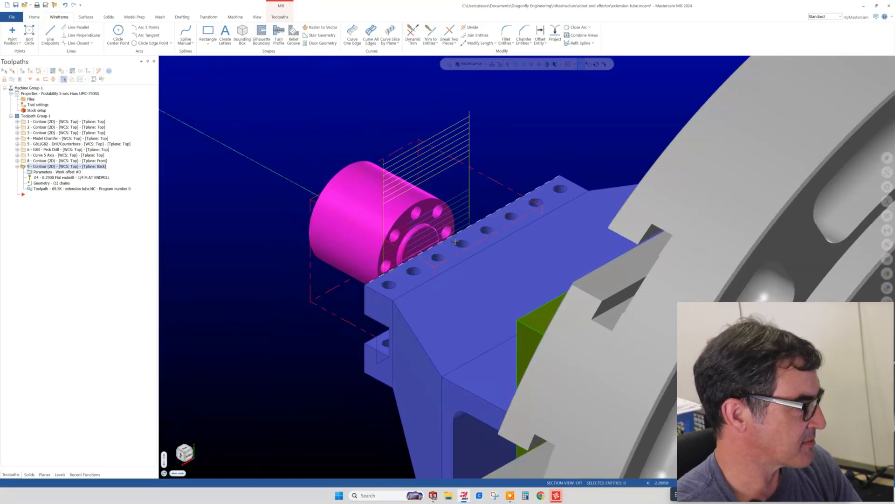
middle_drag(458, 277, 506, 275)
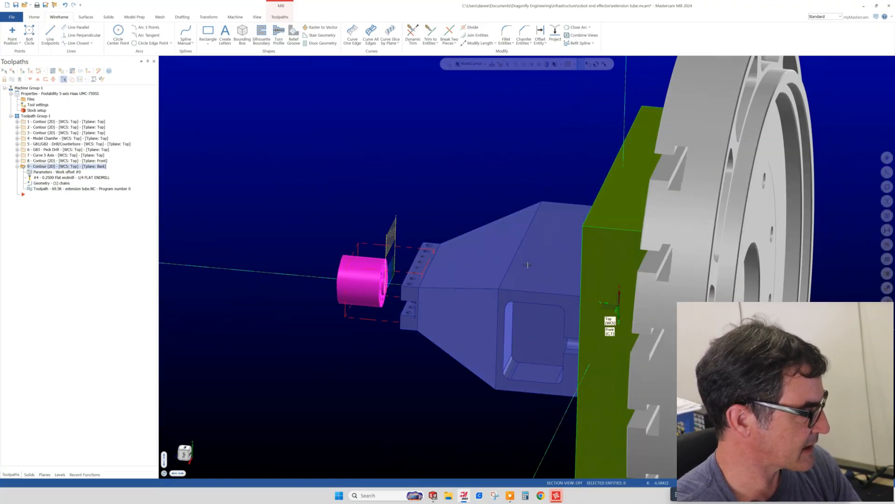
scroll(355, 252, down, 3)
scroll(358, 268, up, 6)
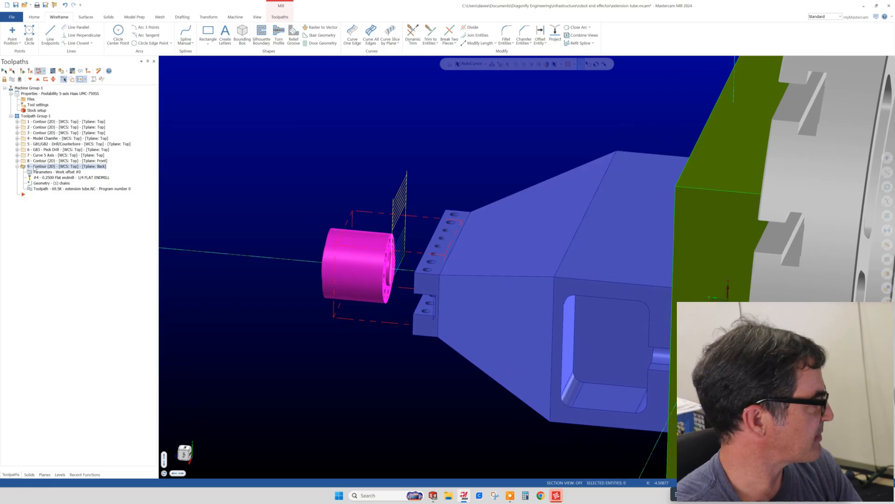
click(17, 166)
scroll(373, 261, down, 3)
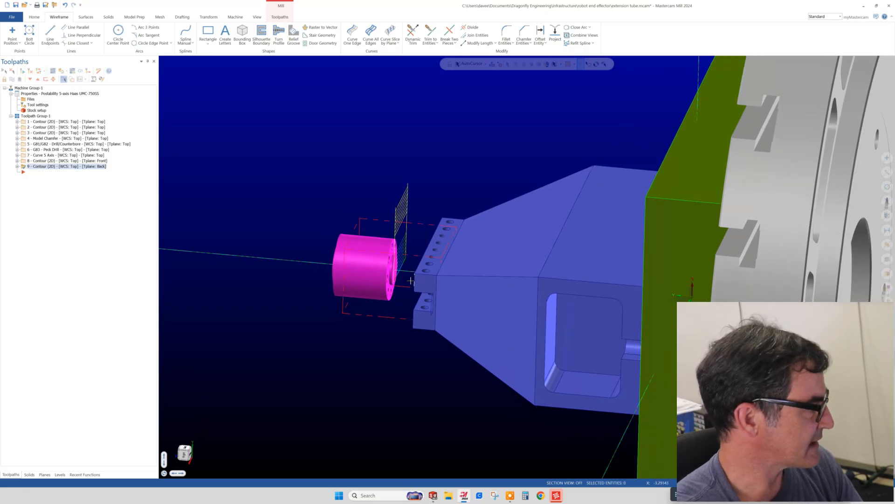
scroll(376, 265, up, 5)
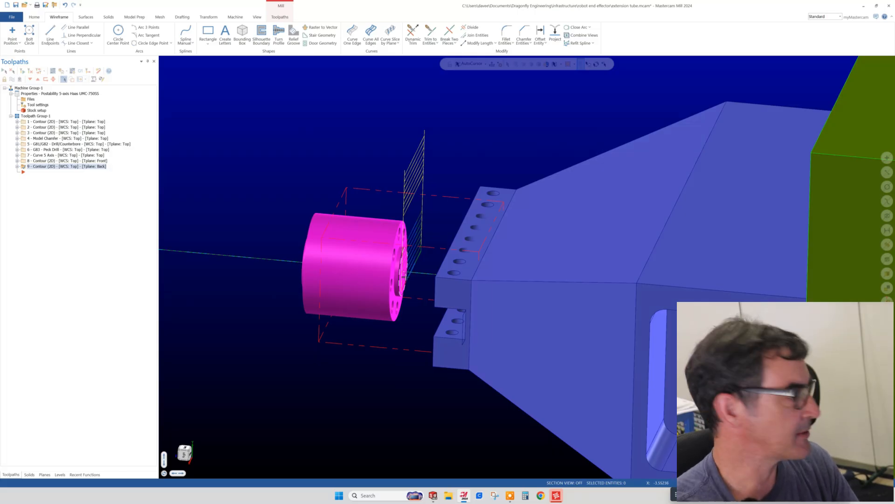
middle_drag(404, 276, 493, 259)
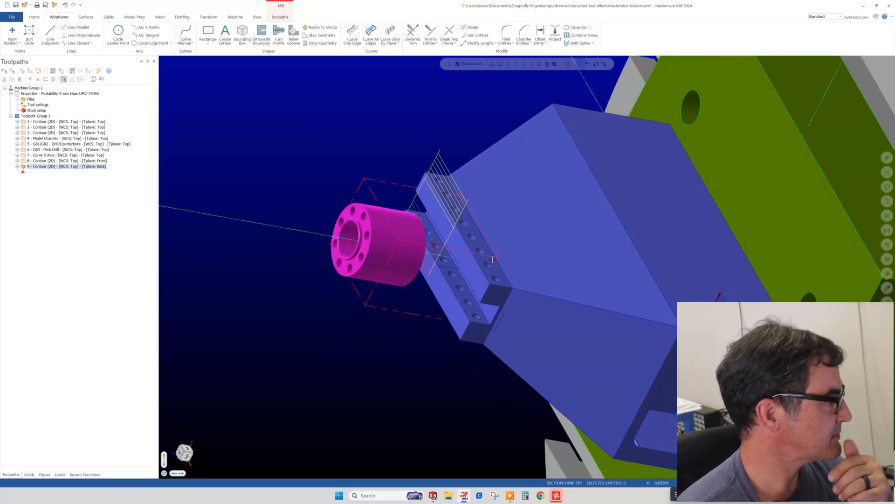
scroll(359, 244, down, 3)
scroll(354, 239, up, 2)
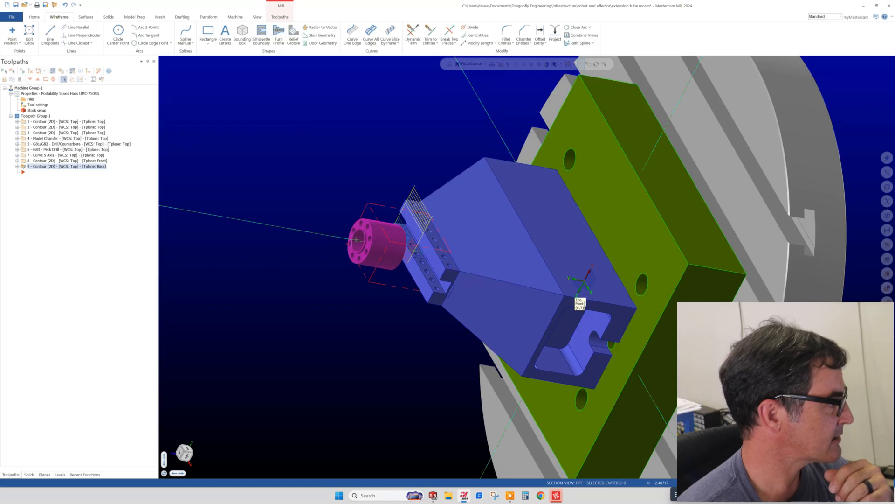
scroll(356, 239, up, 4)
middle_drag(361, 252, 286, 248)
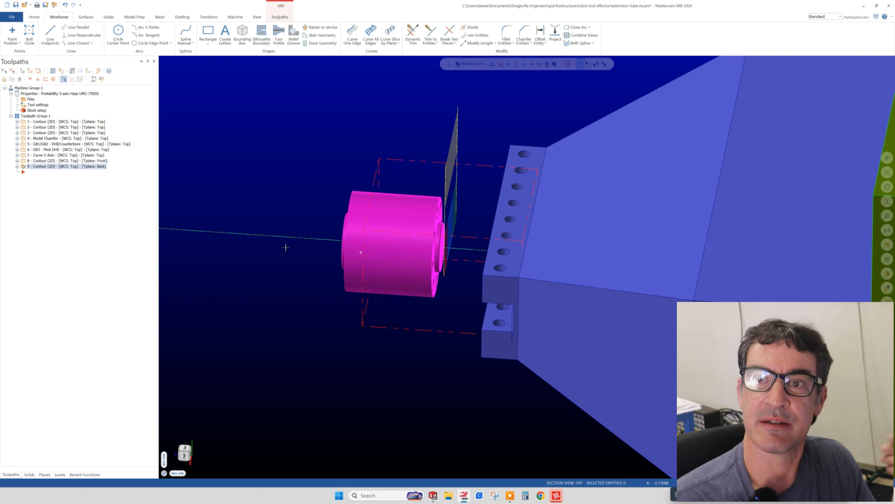
middle_drag(286, 247, 315, 236)
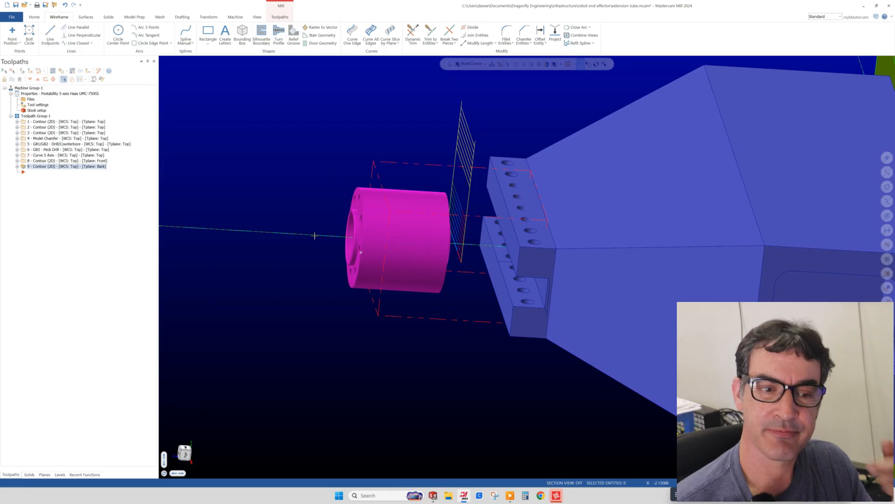
middle_drag(315, 236, 330, 228)
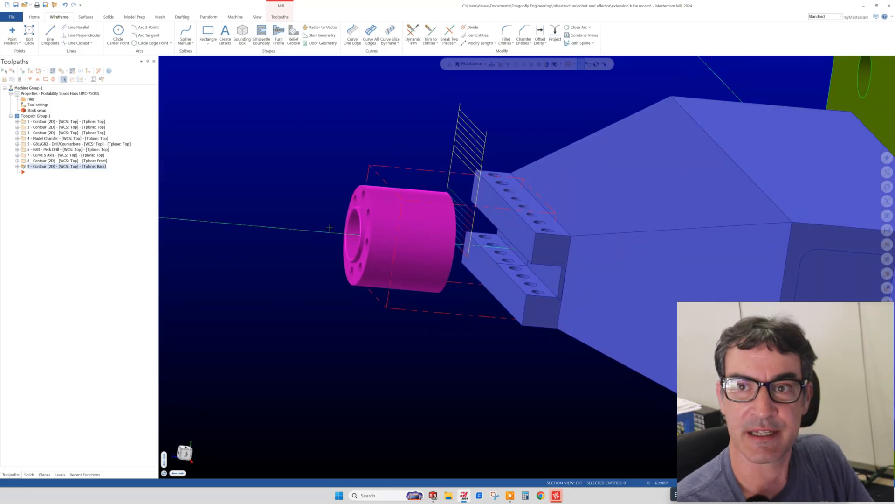